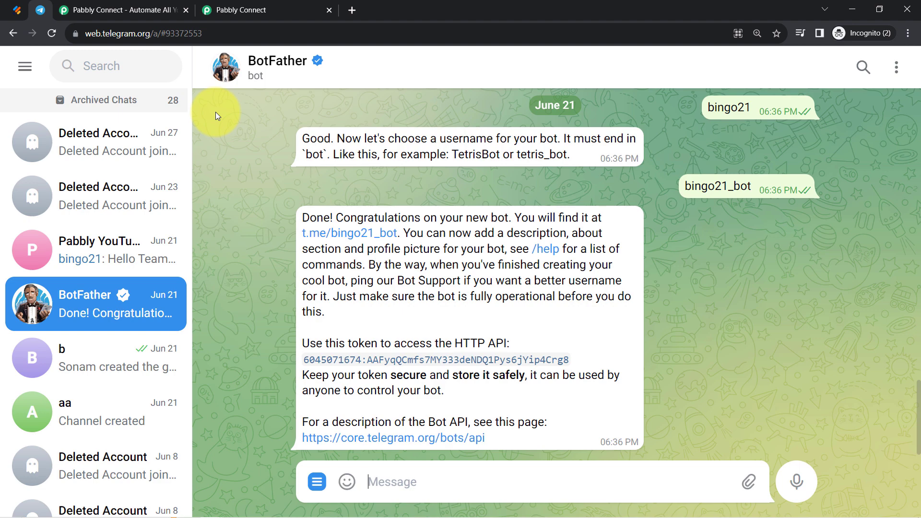
# Review the Jotform forms list, the Telegram BotFather chat, and the Pabbly Connect landing page and dashboard
pyautogui.click(19, 10)
pyautogui.moveTo(128, 34); pyautogui.dragTo(229, 40)
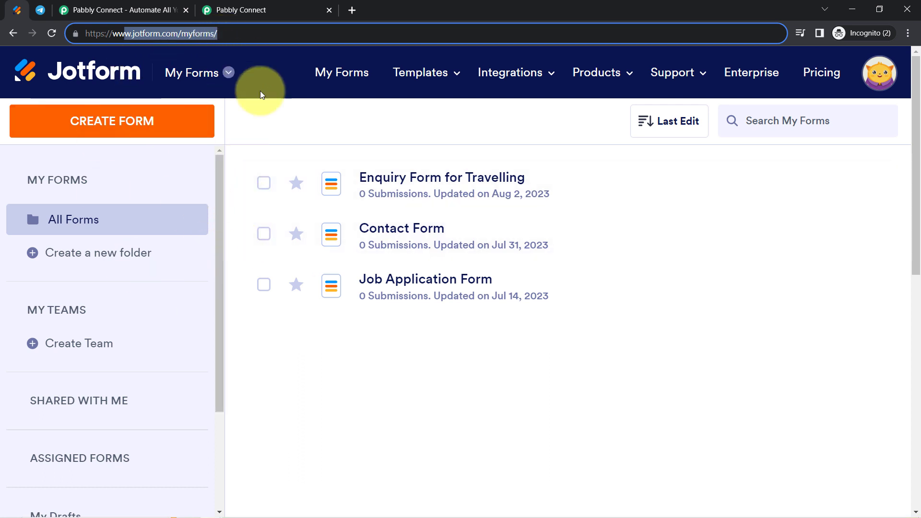
pyautogui.click(372, 137)
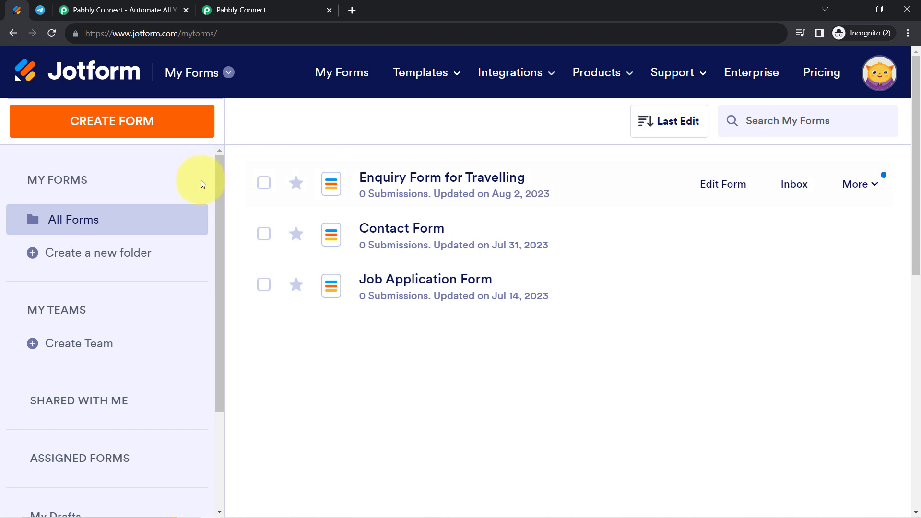
pyautogui.click(48, 9)
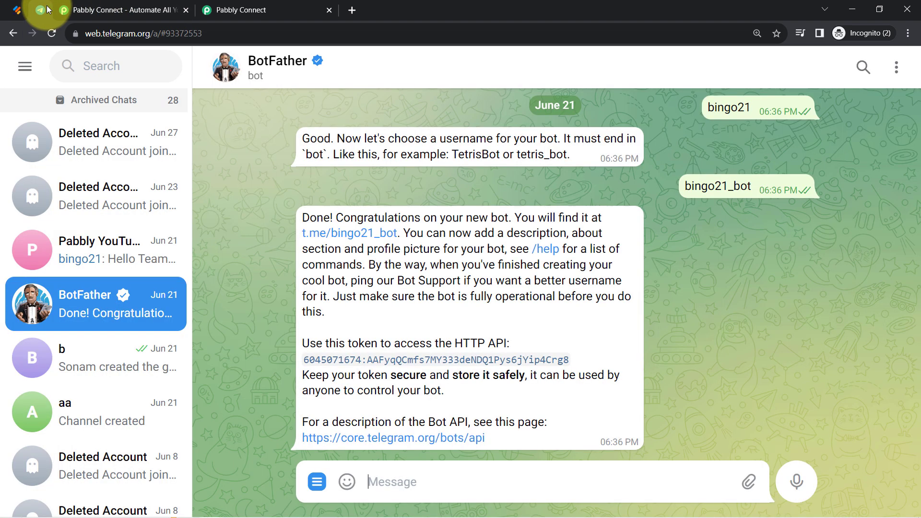
pyautogui.click(19, 9)
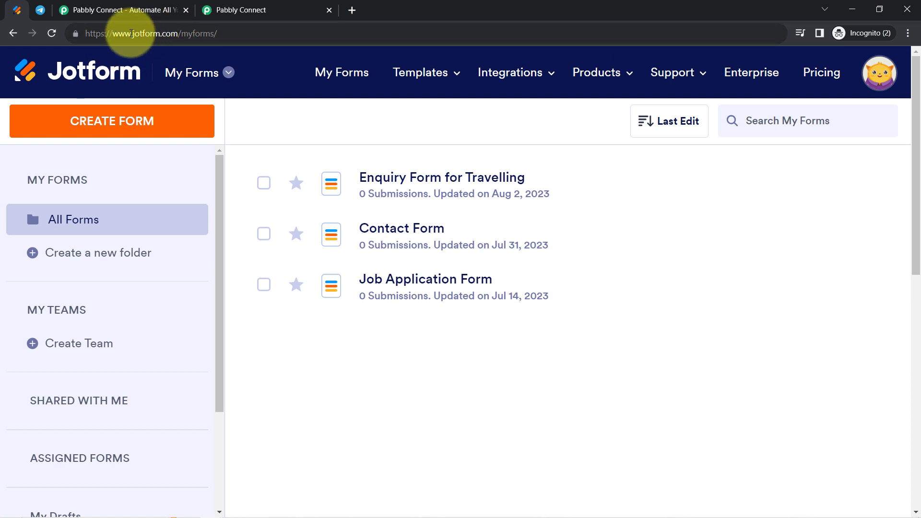
pyautogui.click(118, 9)
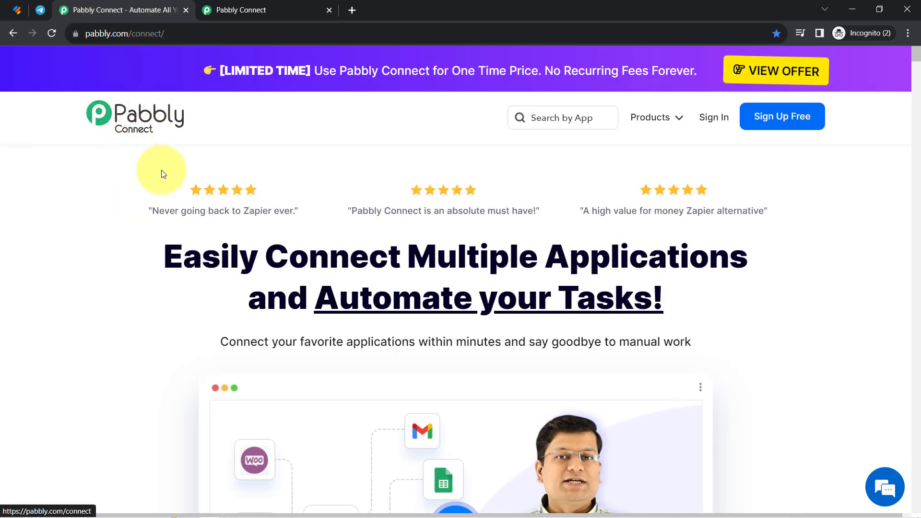
pyautogui.moveTo(162, 258); pyautogui.dragTo(608, 342)
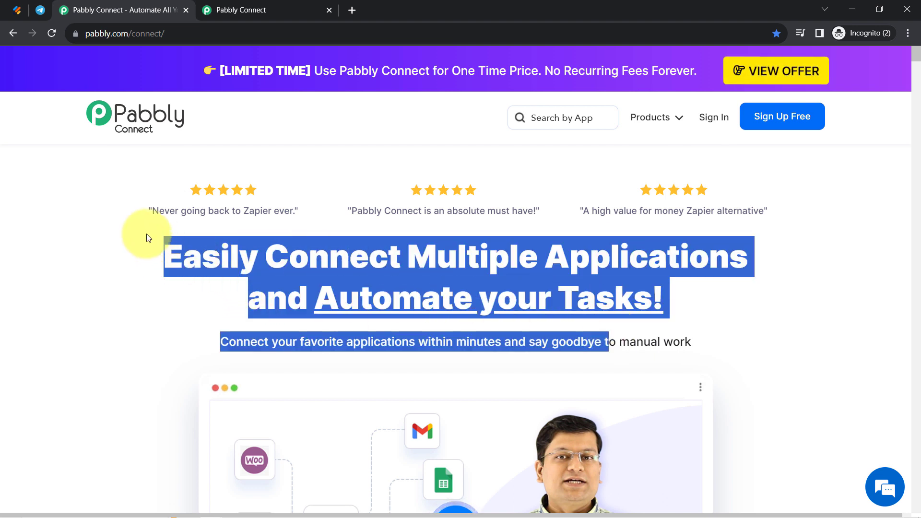
pyautogui.click(222, 3)
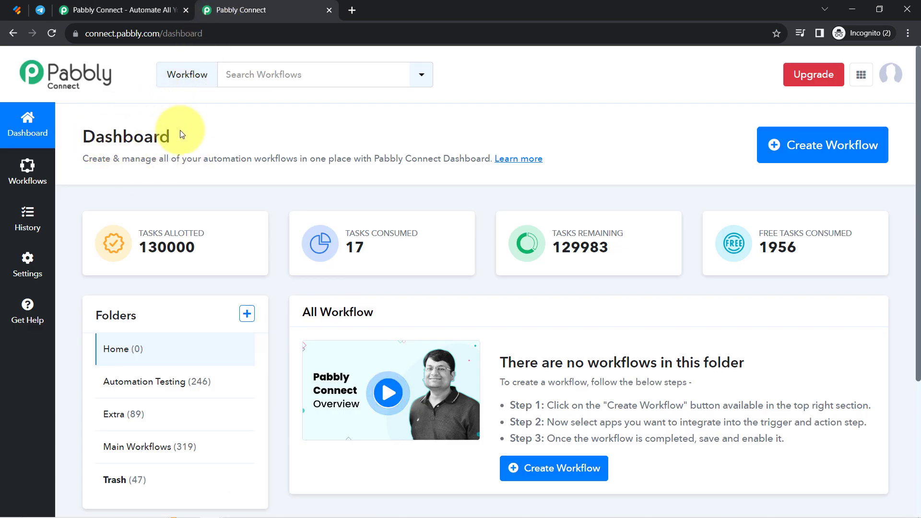
pyautogui.click(126, 10)
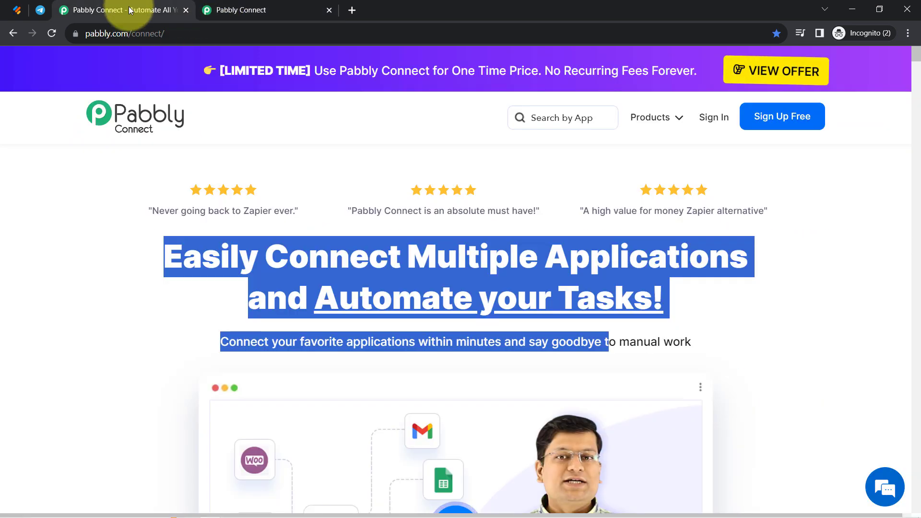
pyautogui.click(175, 197)
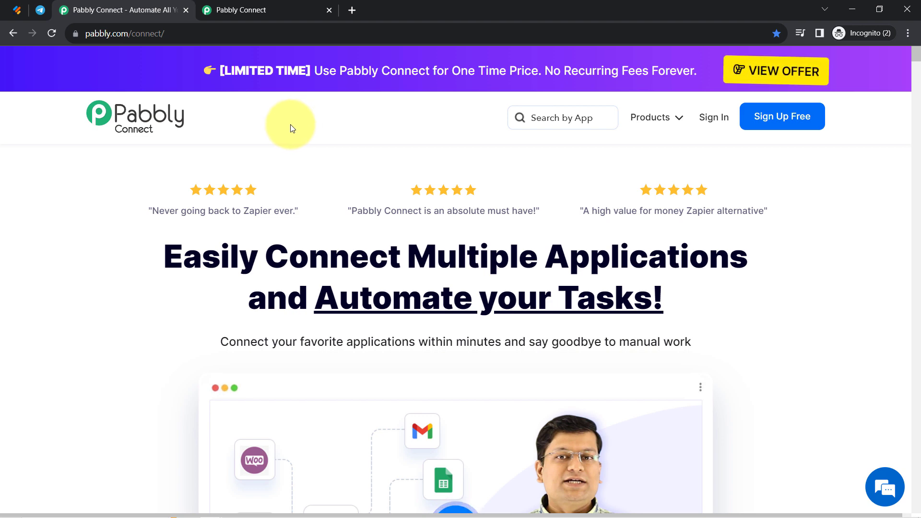
# Create a Pabbly Connect workflow named "Send Telegram Message for Webhook Response"
pyautogui.click(233, 10)
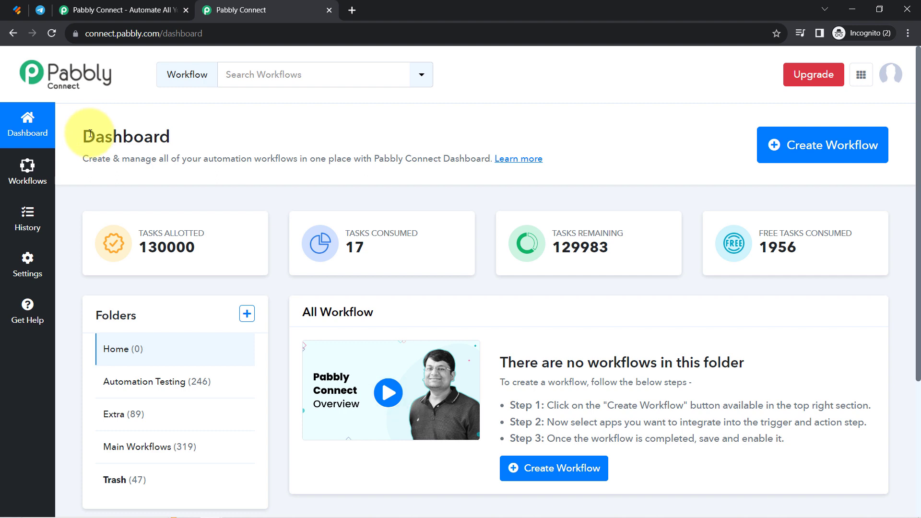
pyautogui.moveTo(85, 134); pyautogui.dragTo(174, 134)
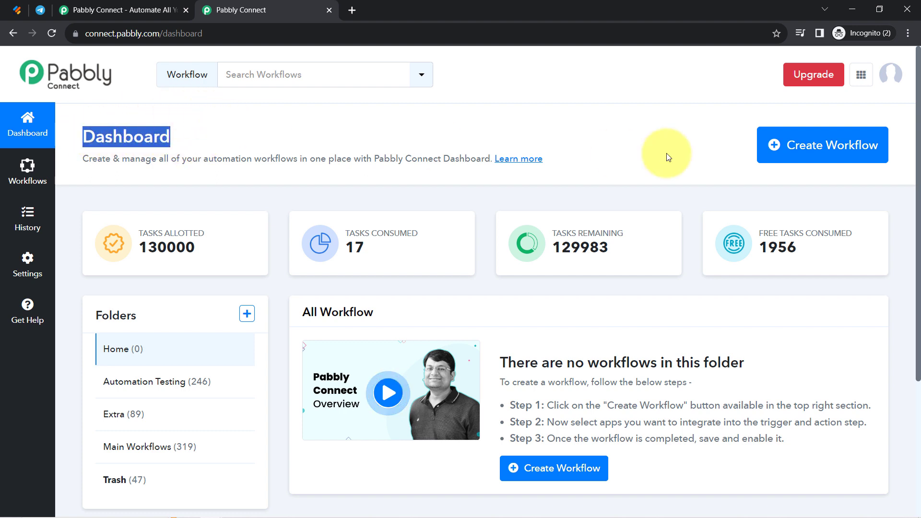
pyautogui.click(839, 144)
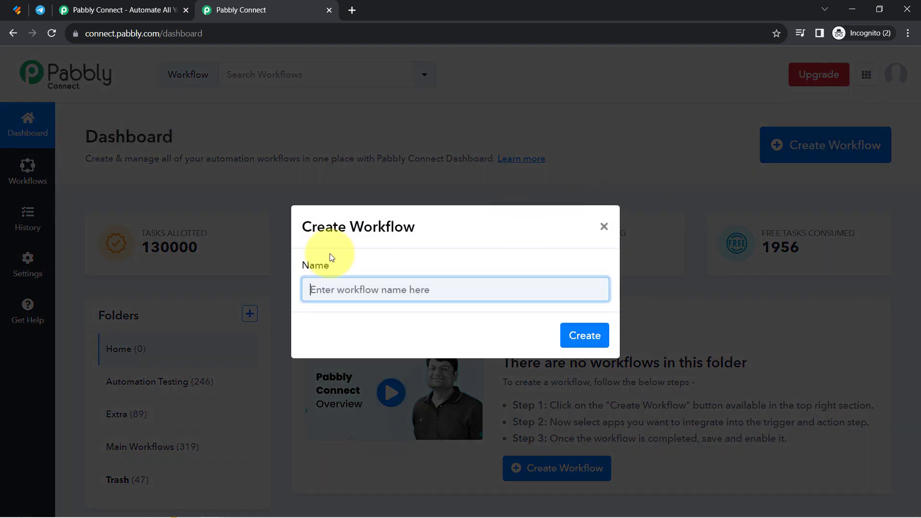
pyautogui.write('Send Telegram Message for Webhook Response')
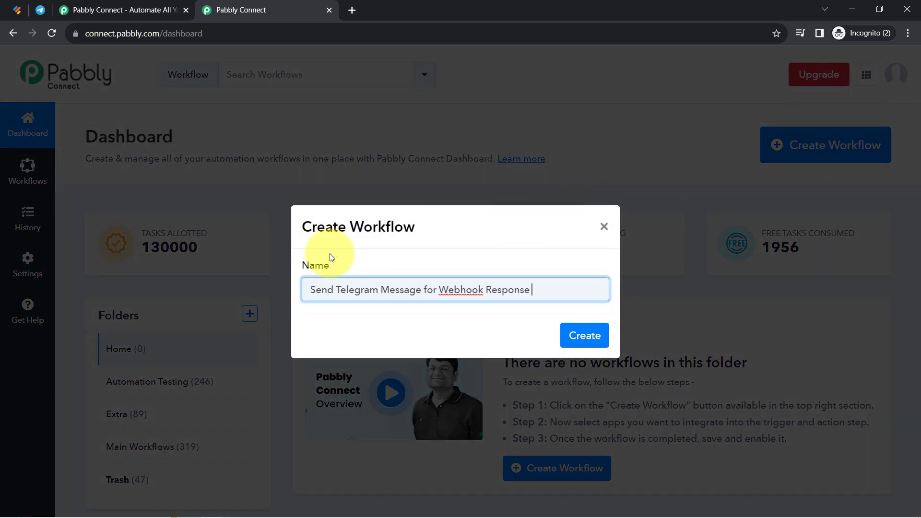
pyautogui.doubleClick(370, 234)
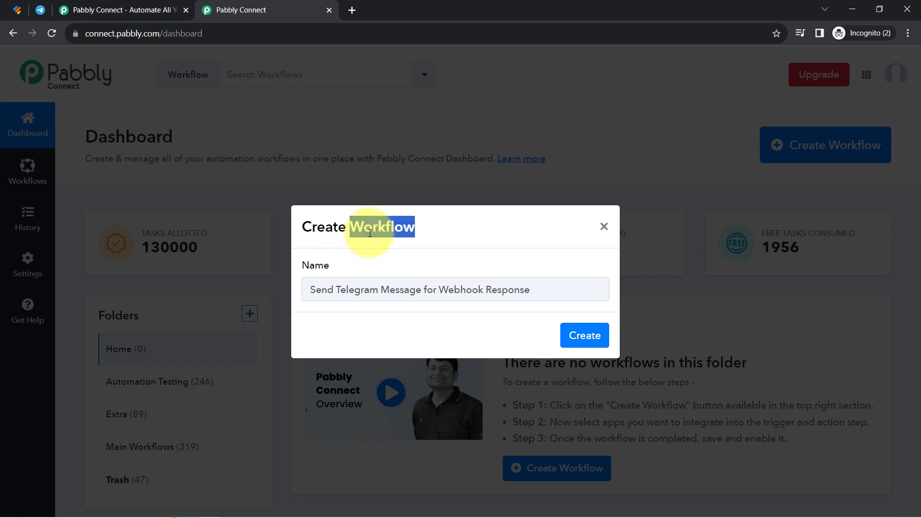
pyautogui.click(316, 294)
pyautogui.moveTo(331, 291); pyautogui.dragTo(476, 294)
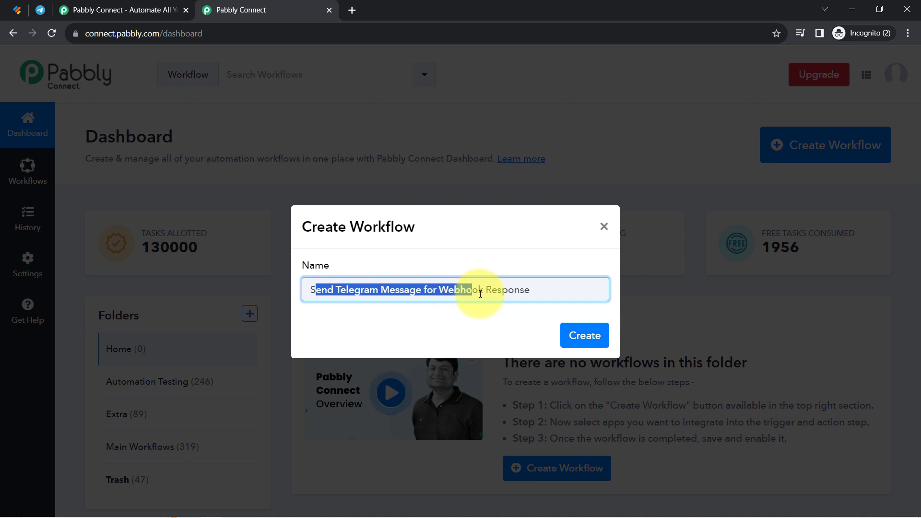
pyautogui.click(483, 291)
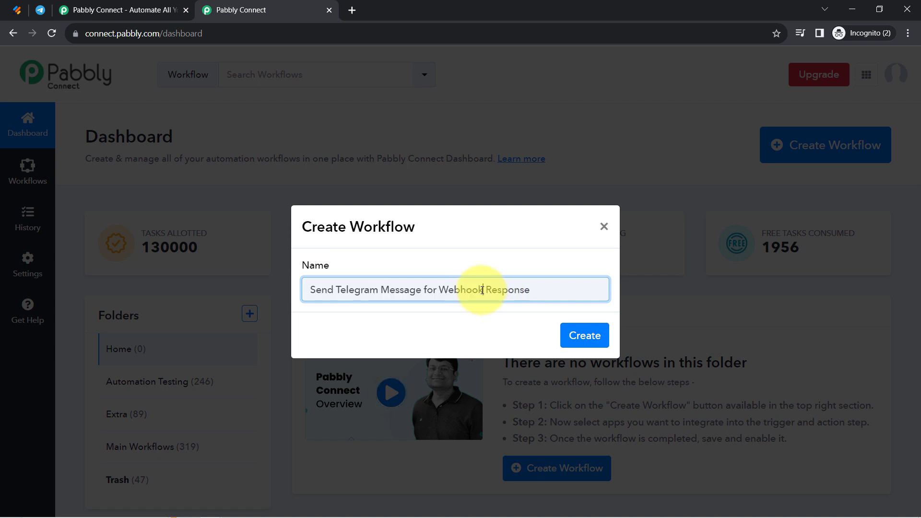
pyautogui.click(586, 337)
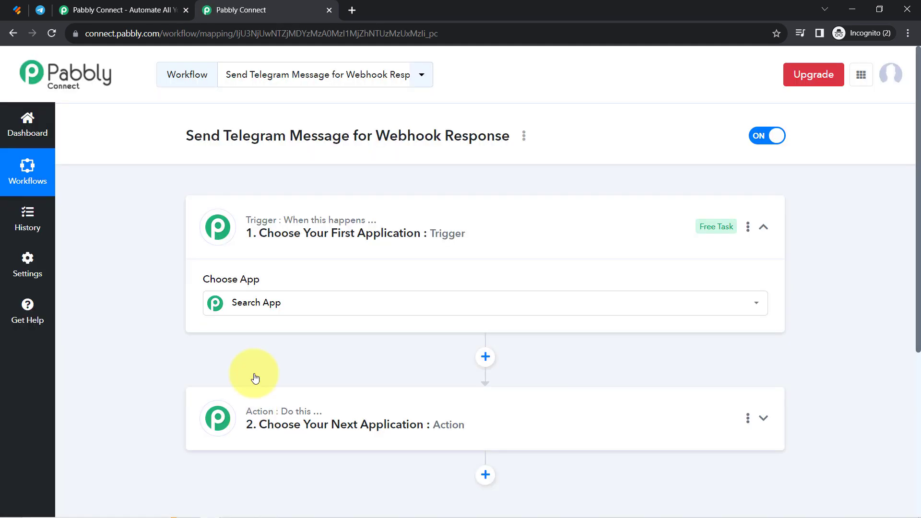
# Find the Webhook app and set it as the workflow's trigger application
pyautogui.click(275, 201)
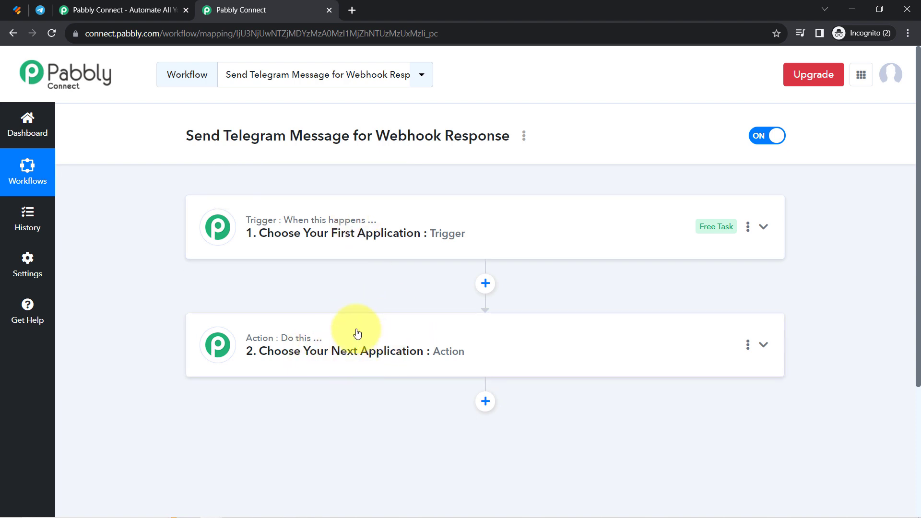
pyautogui.moveTo(324, 337)
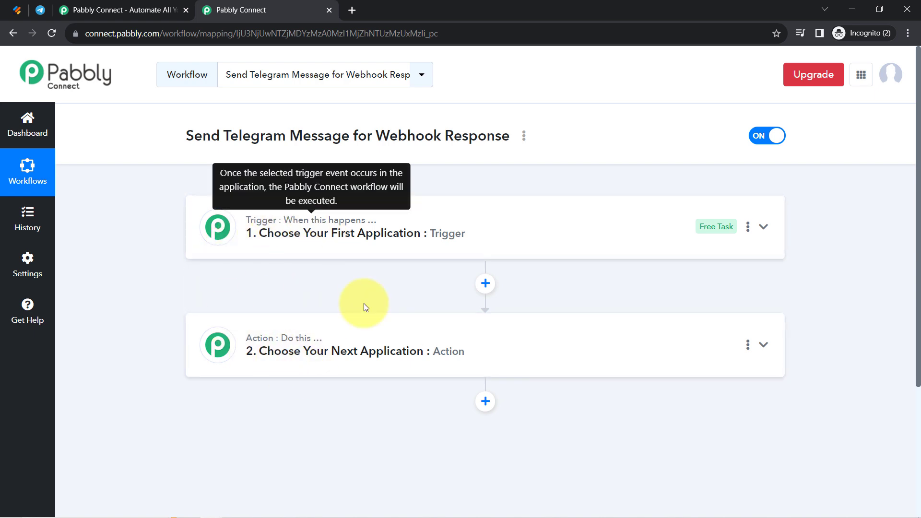
pyautogui.moveTo(195, 140); pyautogui.dragTo(476, 137)
pyautogui.click(352, 235)
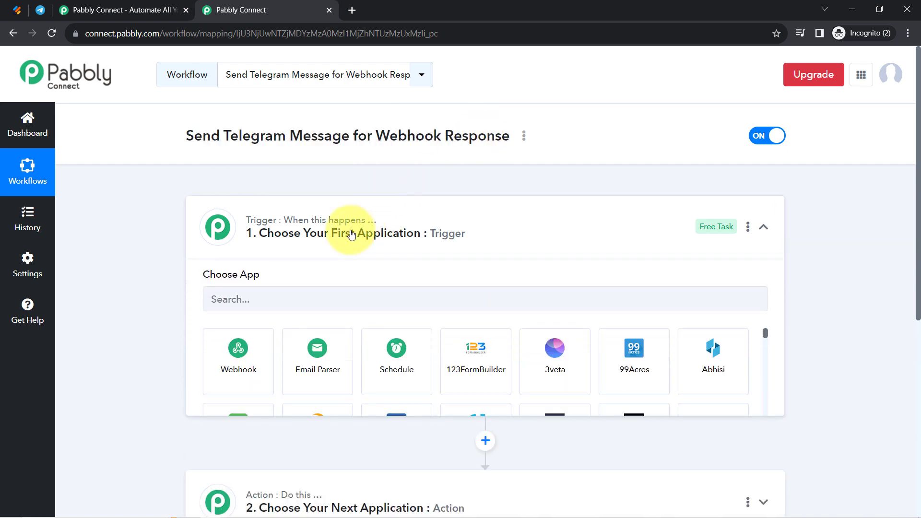
pyautogui.click(269, 307)
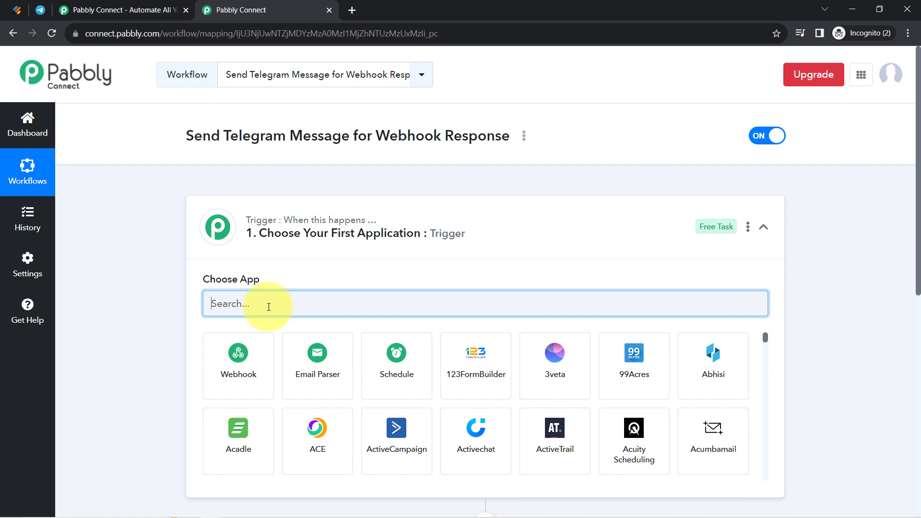
pyautogui.write('webh')
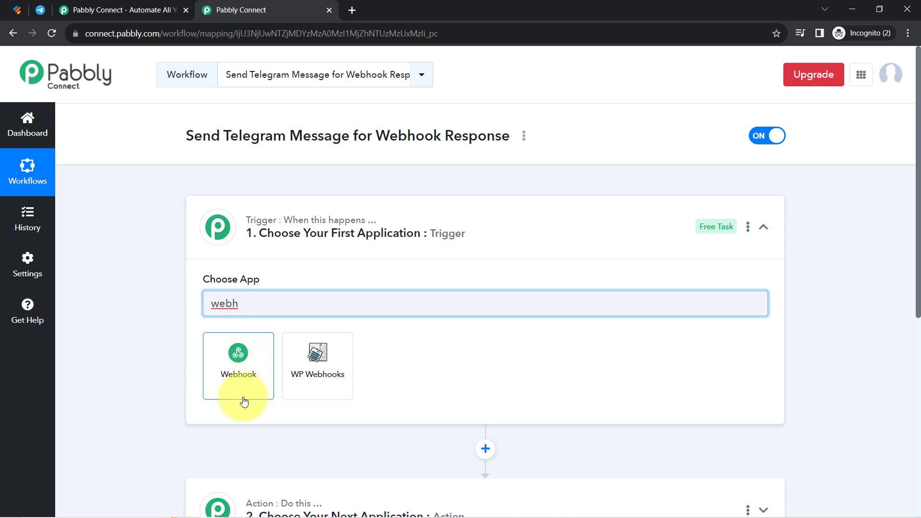
pyautogui.click(232, 361)
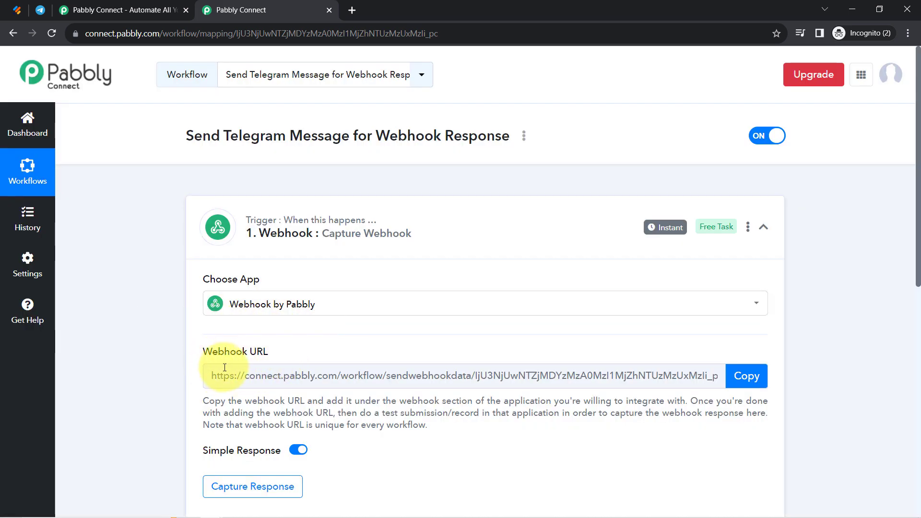
pyautogui.click(16, 9)
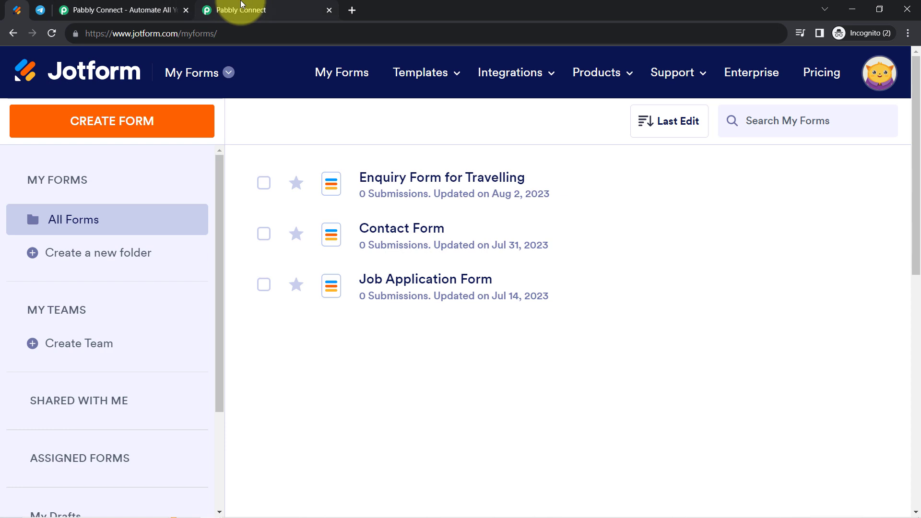
pyautogui.click(243, 10)
pyautogui.click(17, 10)
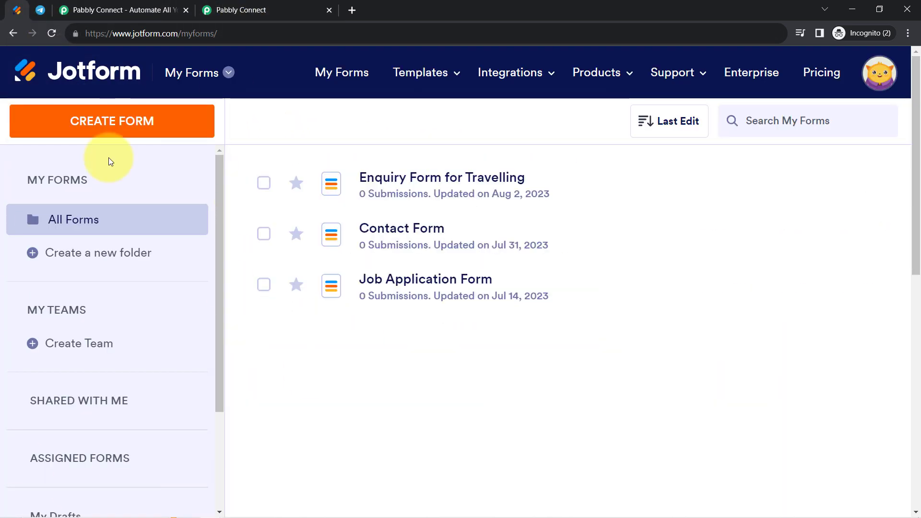
pyautogui.click(231, 4)
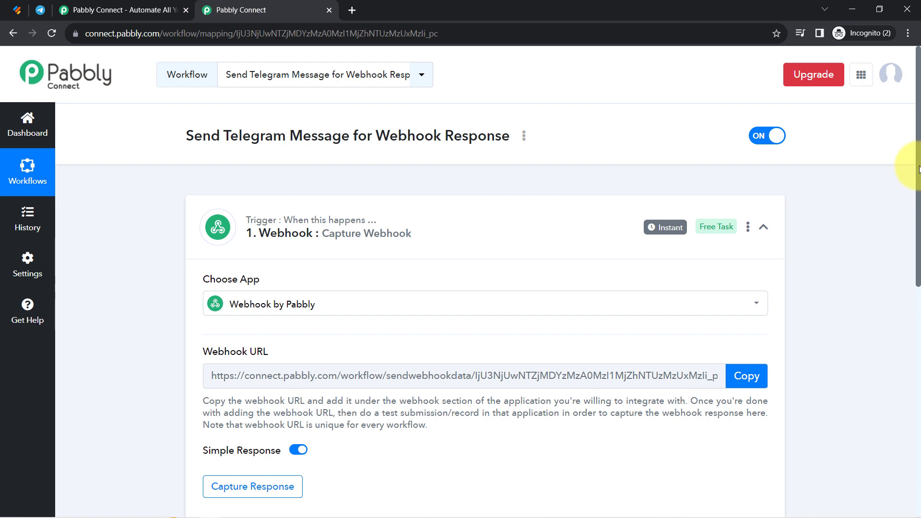
# Change the workflow's trigger application to Jotform
pyautogui.moveTo(917, 170); pyautogui.dragTo(920, 248)
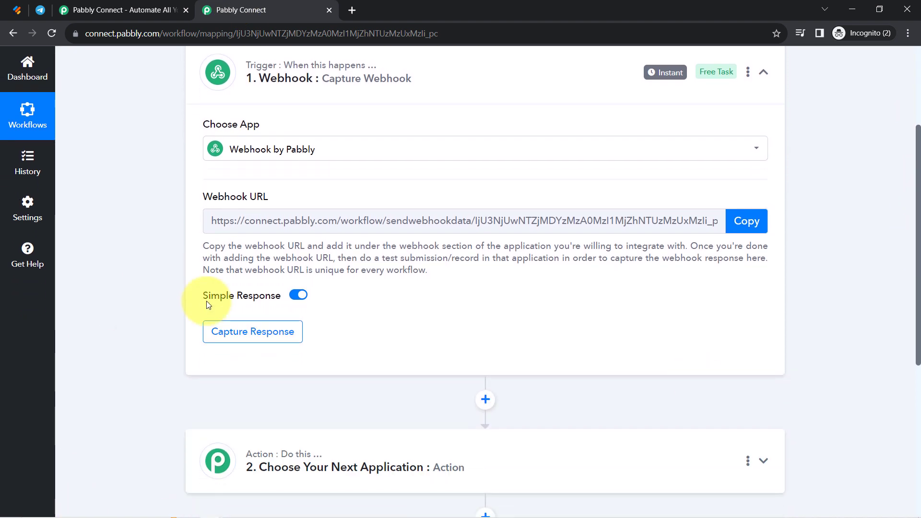
pyautogui.click(256, 337)
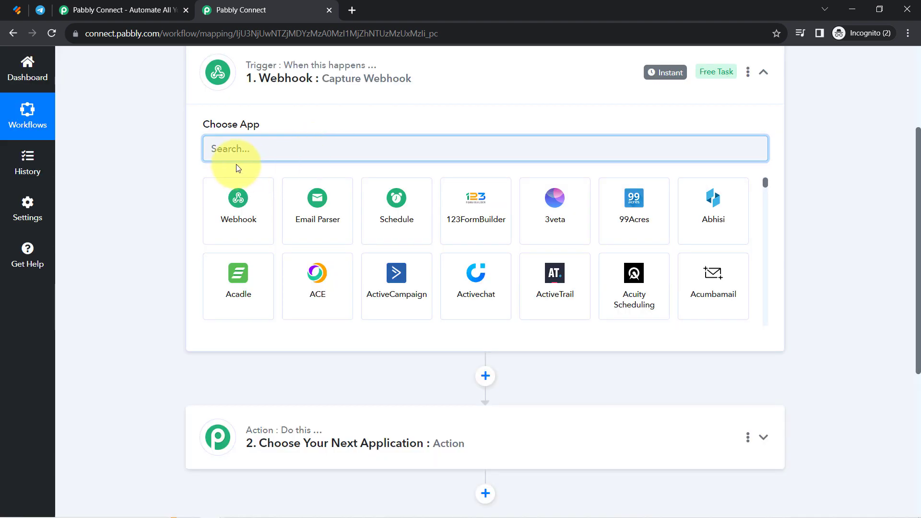
pyautogui.write('jotf')
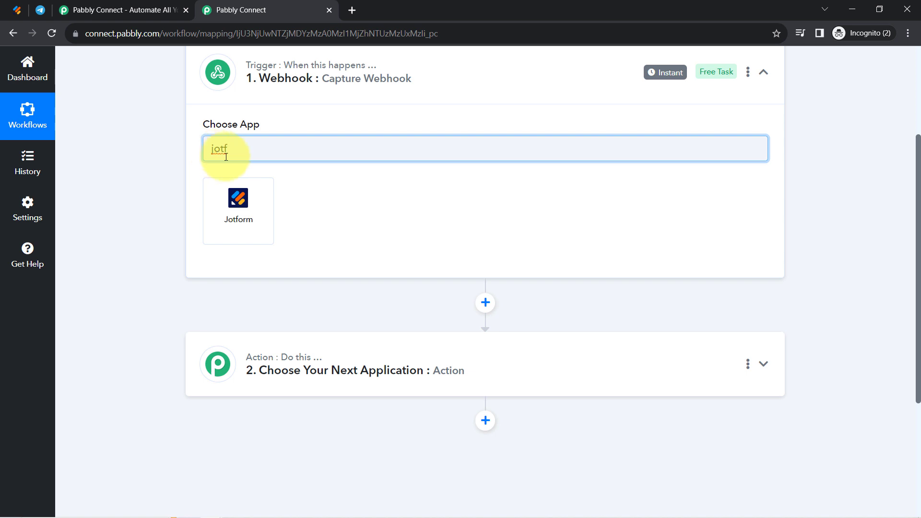
pyautogui.click(238, 199)
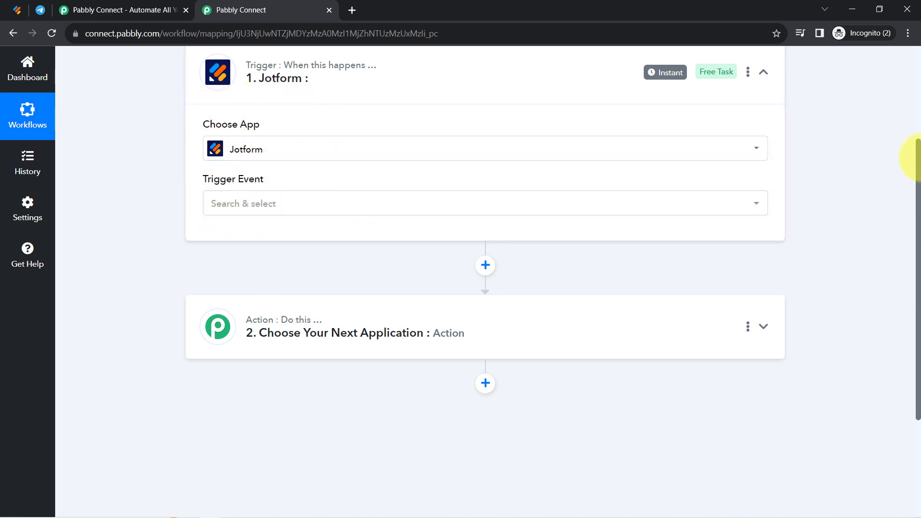
# Set the trigger application back to Webhook and copy its webhook URL
pyautogui.moveTo(919, 163); pyautogui.dragTo(917, 132)
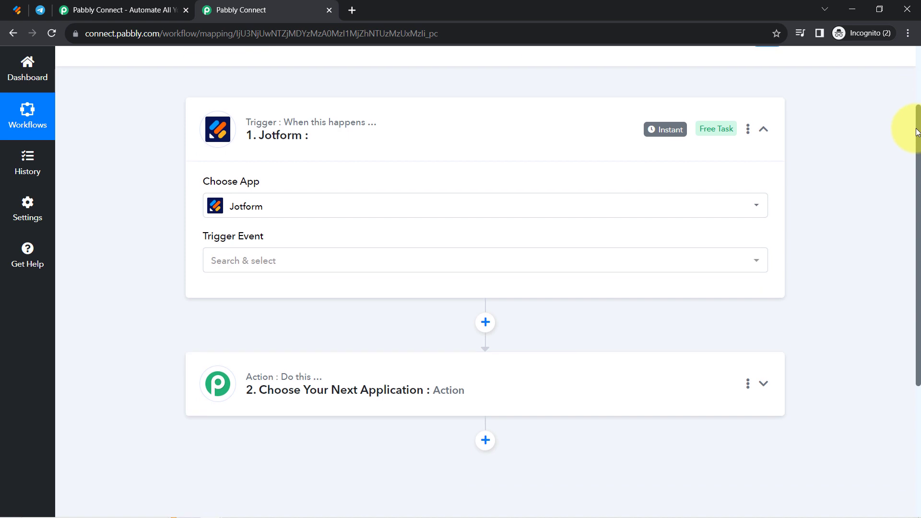
pyautogui.click(232, 206)
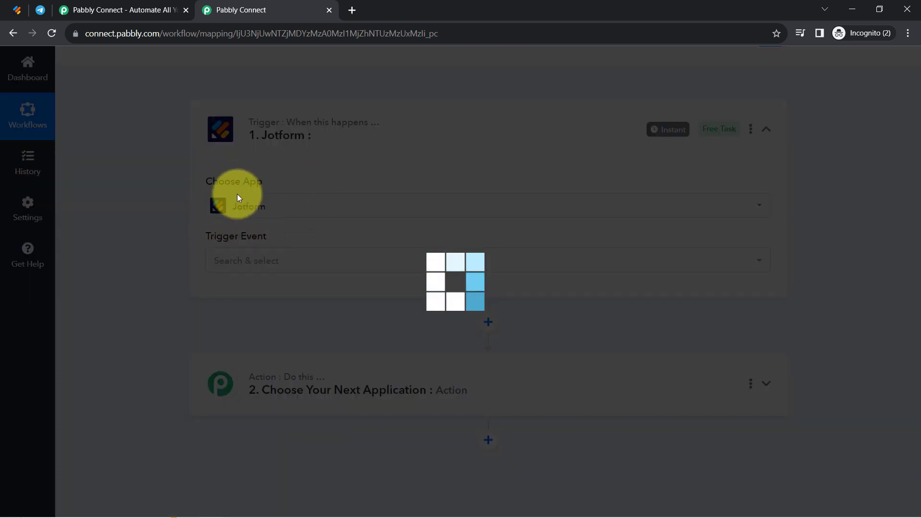
pyautogui.write('webh')
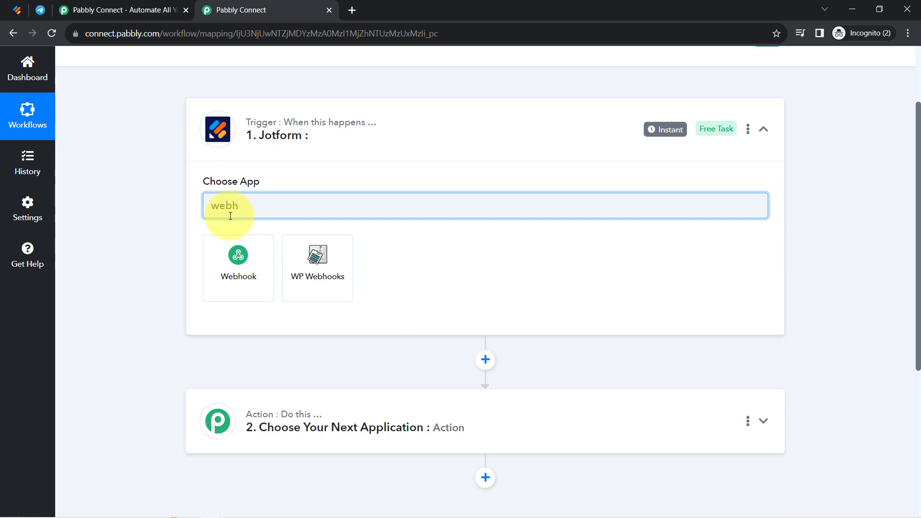
pyautogui.click(244, 259)
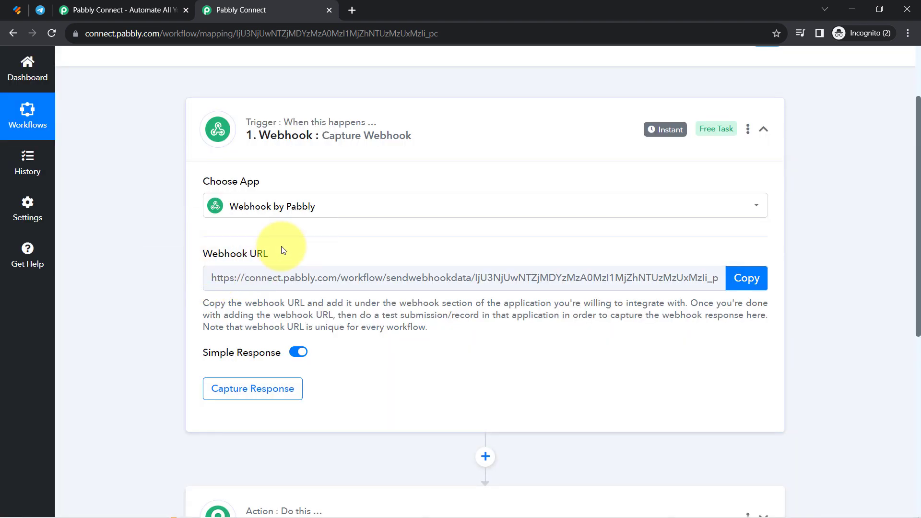
pyautogui.click(737, 285)
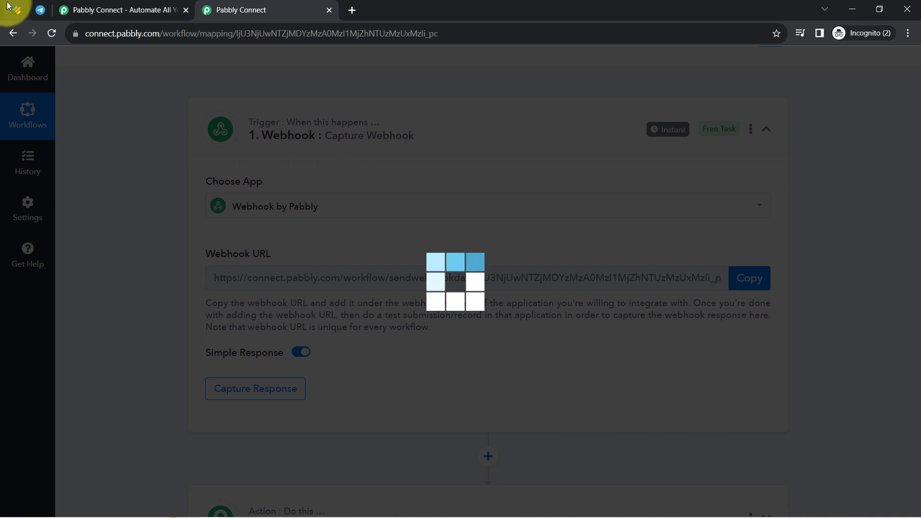
# Switch to Jotform and open the integrations settings of the Enquiry Form for Travelling
pyautogui.click(9, 8)
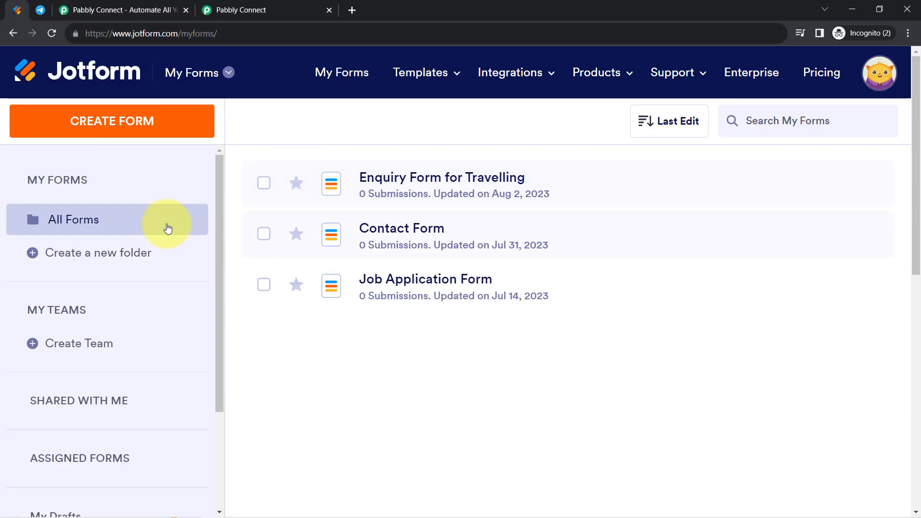
pyautogui.click(213, 4)
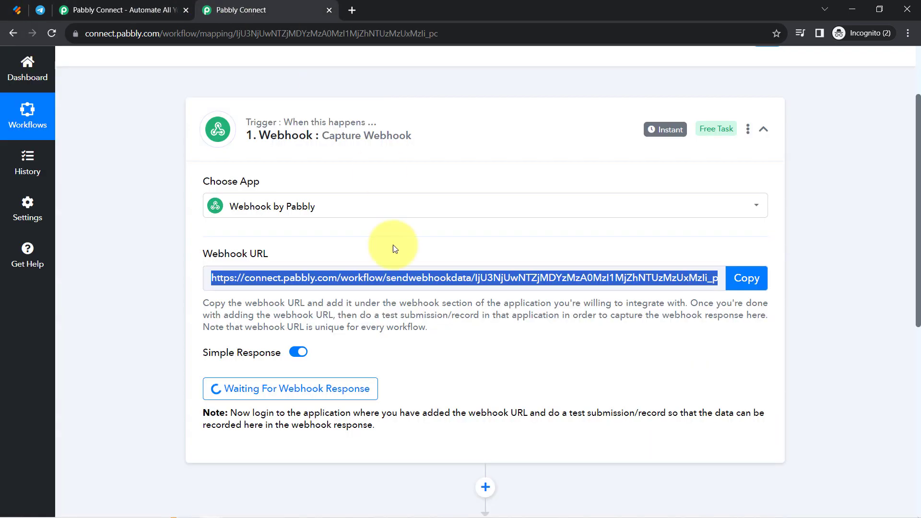
pyautogui.click(14, 7)
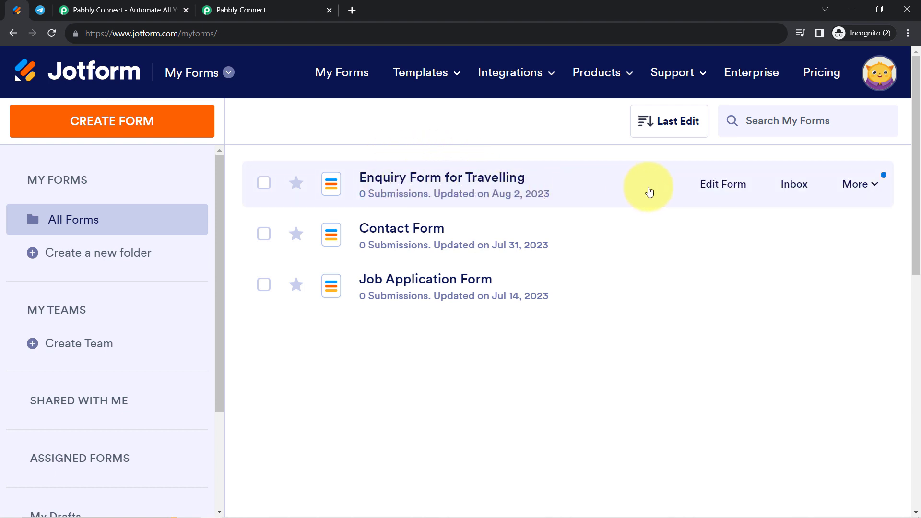
pyautogui.click(715, 188)
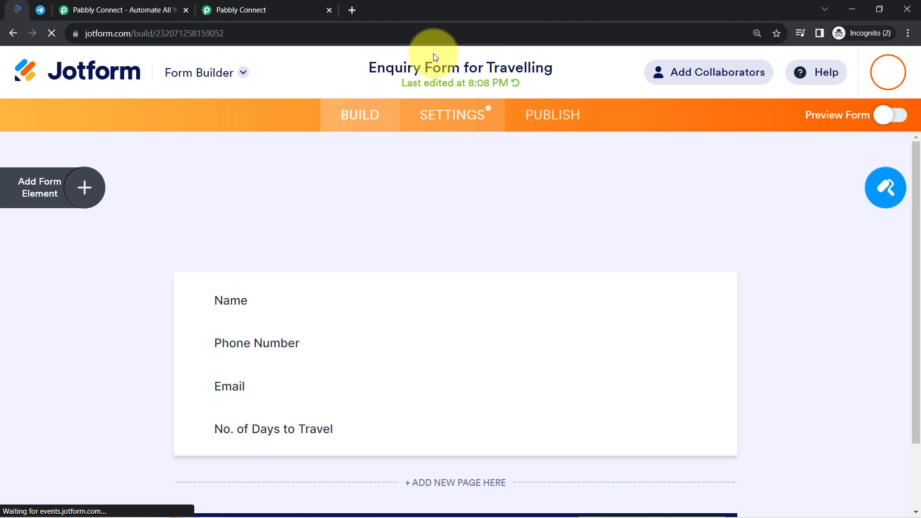
pyautogui.click(442, 116)
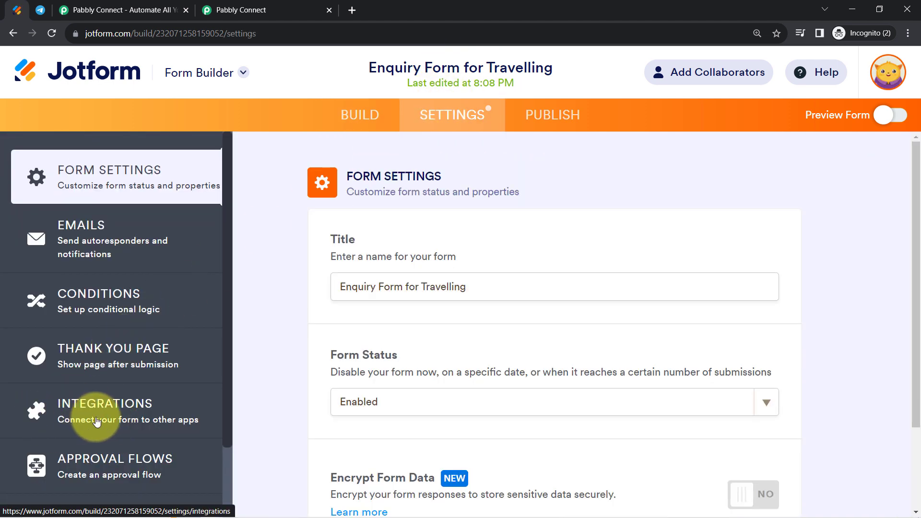
pyautogui.click(106, 417)
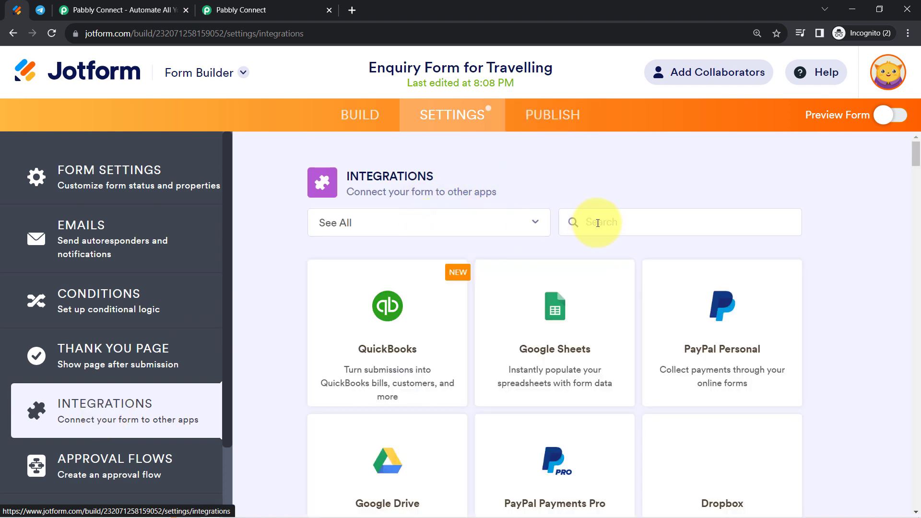
# Find the WebHooks integration and complete it for the form with the copied Pabbly webhook URL
pyautogui.click(598, 223)
pyautogui.write('webh')
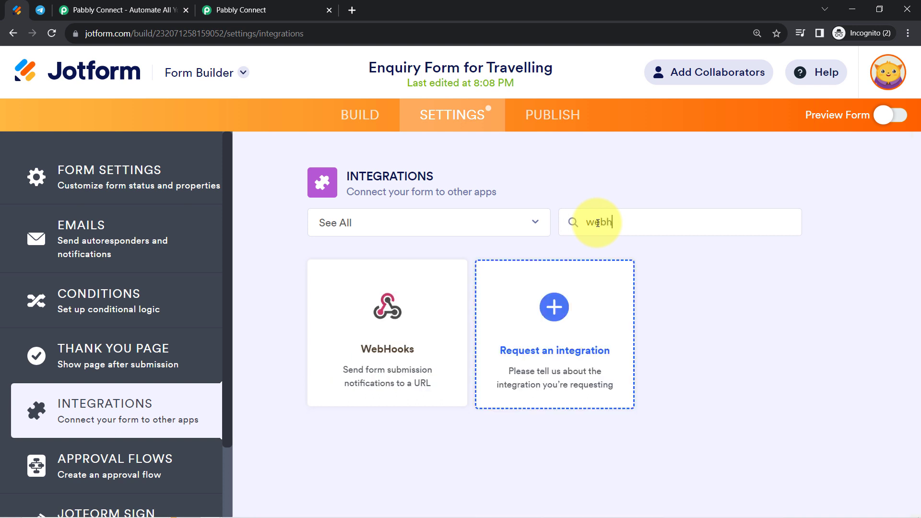
pyautogui.click(393, 351)
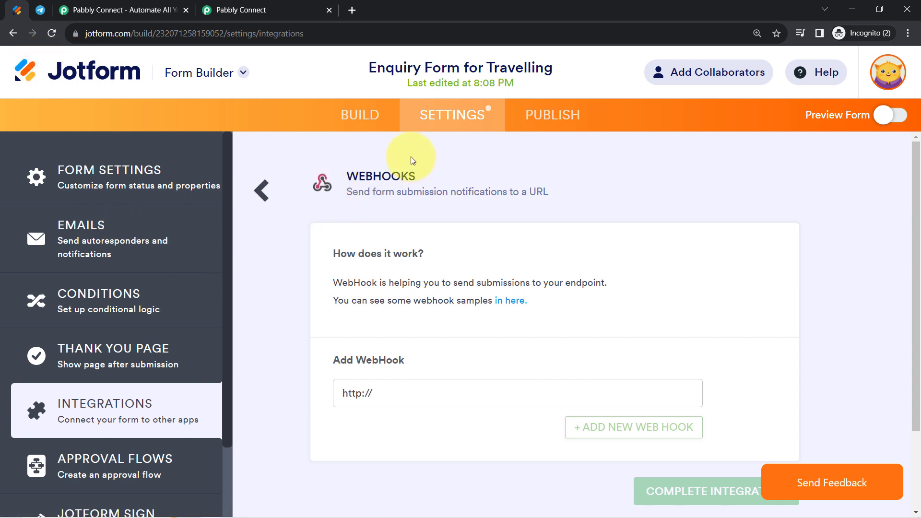
pyautogui.moveTo(376, 392); pyautogui.dragTo(308, 397)
pyautogui.hotkey('ctrl', 'v')
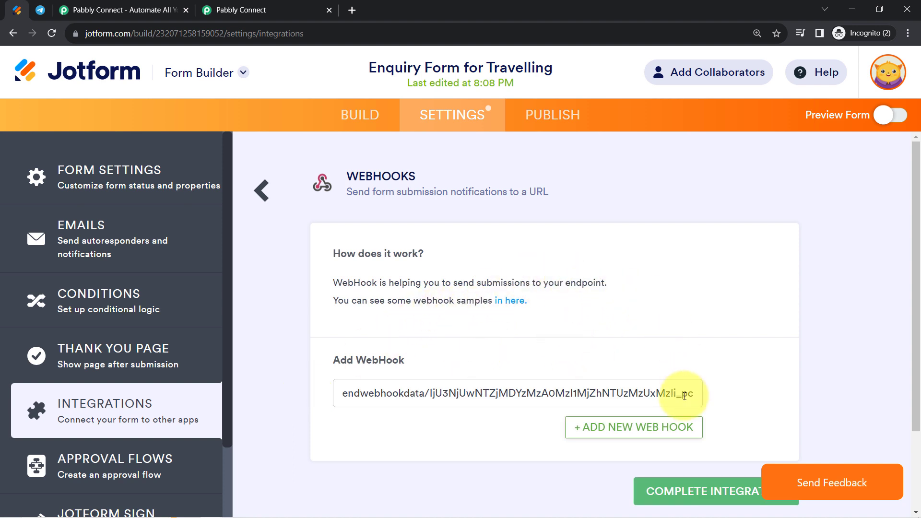
pyautogui.click(674, 494)
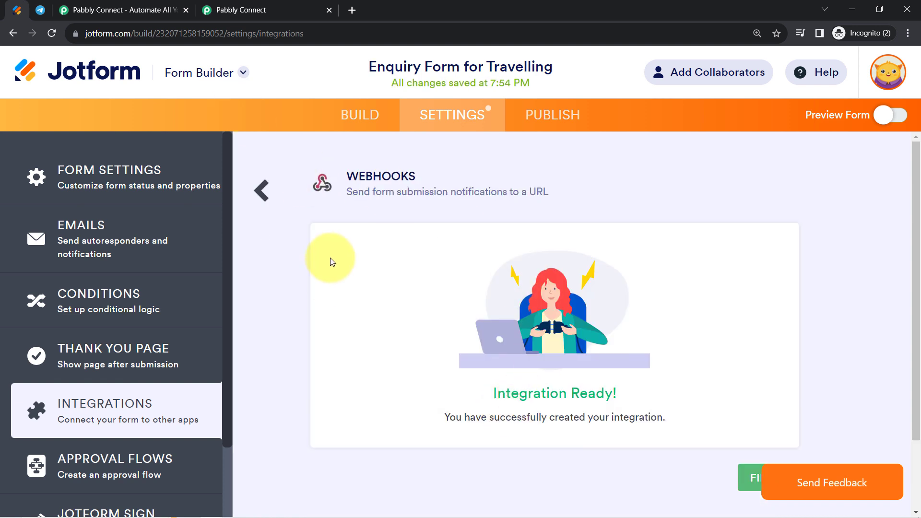
# Review the webhook trigger's note about making a test submission in the Pabbly Connect workflow
pyautogui.click(262, 5)
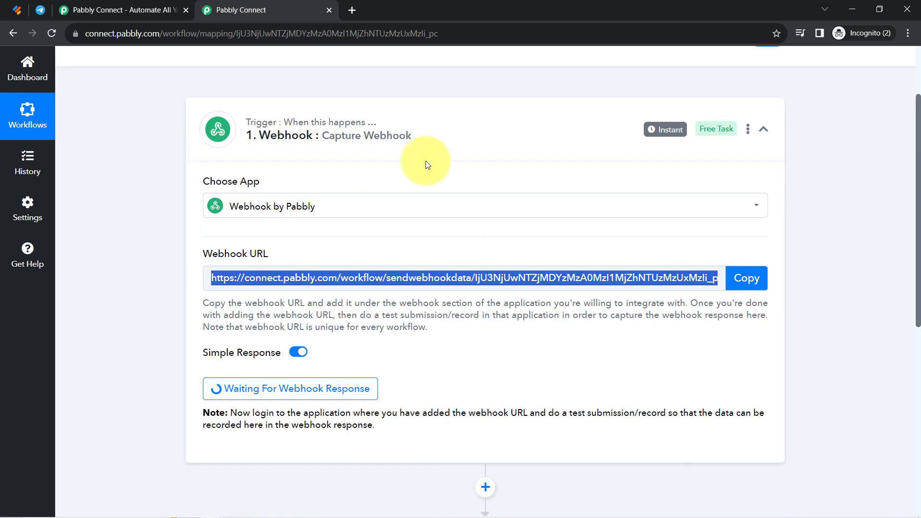
pyautogui.click(14, 5)
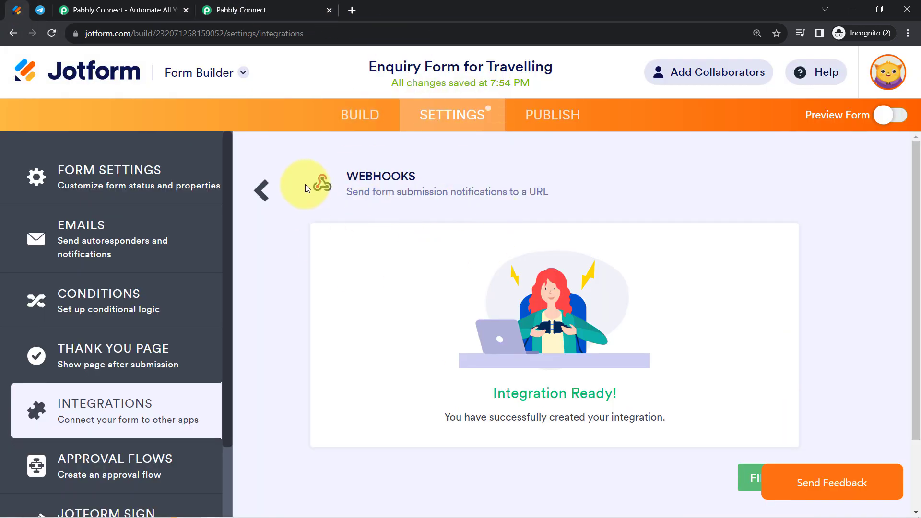
pyautogui.click(384, 175)
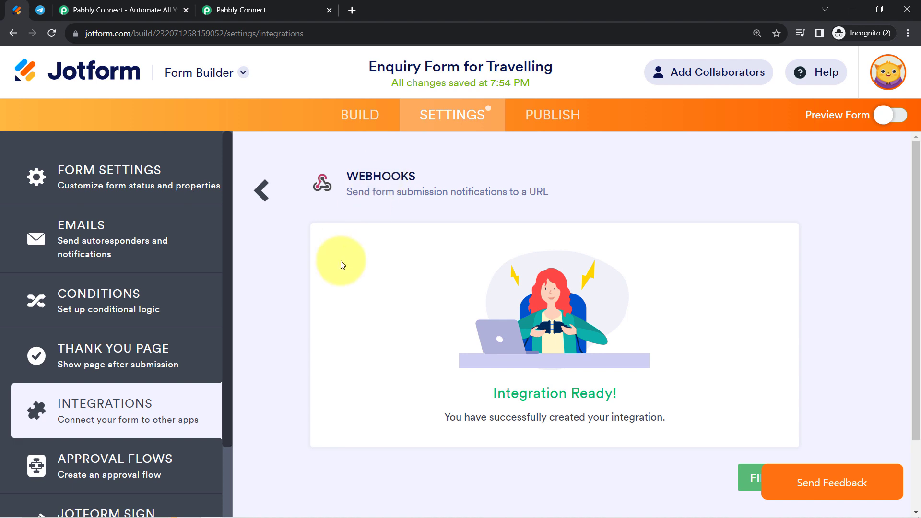
pyautogui.click(246, 9)
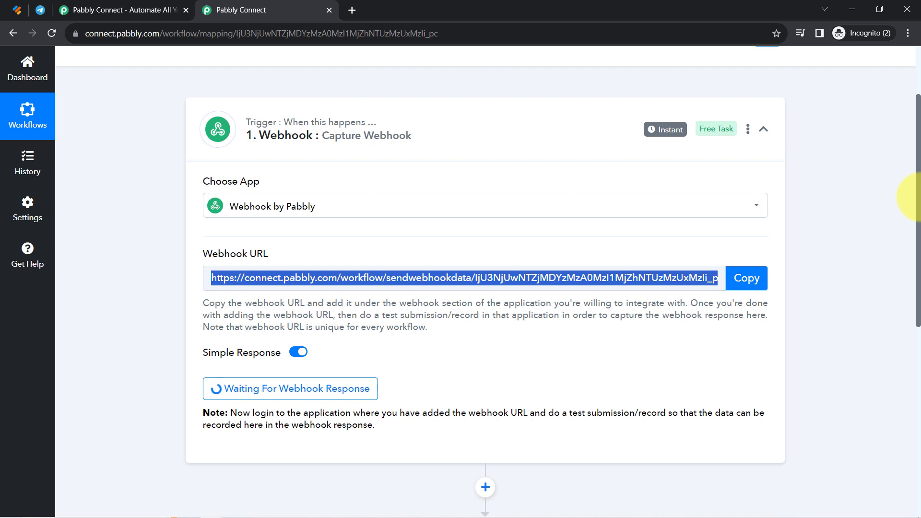
pyautogui.scroll(-4, 905, 201)
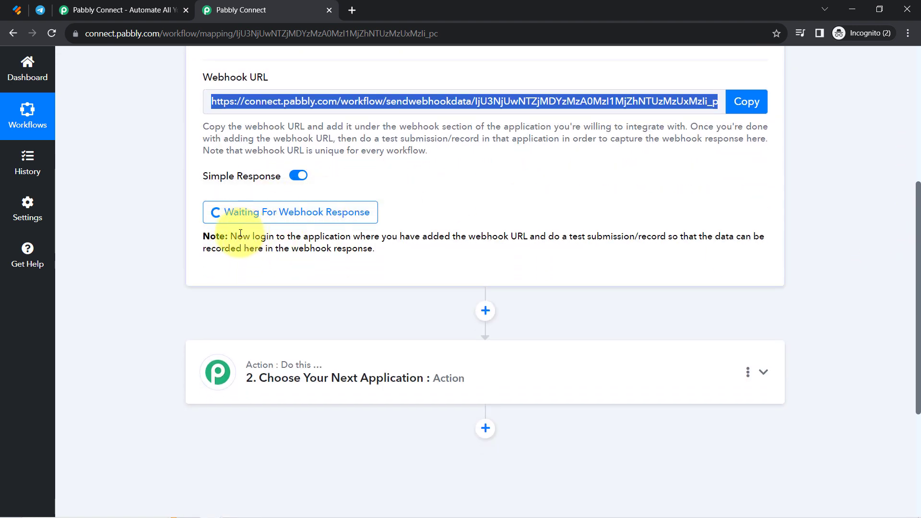
pyautogui.moveTo(237, 235); pyautogui.dragTo(363, 270)
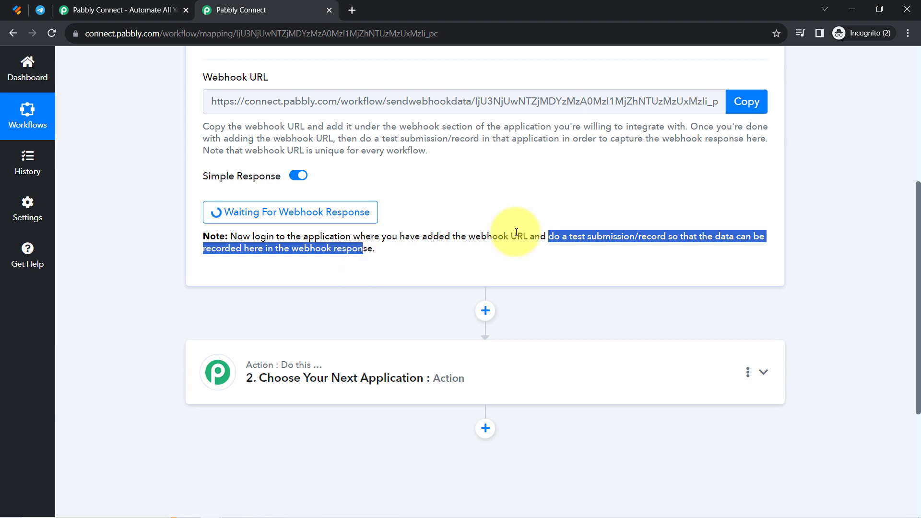
pyautogui.click(547, 236)
pyautogui.moveTo(569, 236); pyautogui.dragTo(708, 236)
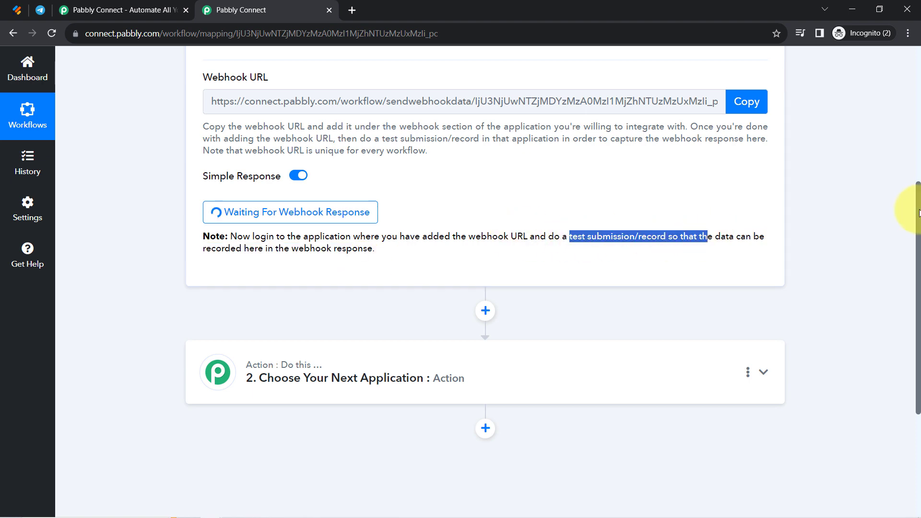
pyautogui.scroll(5, 918, 171)
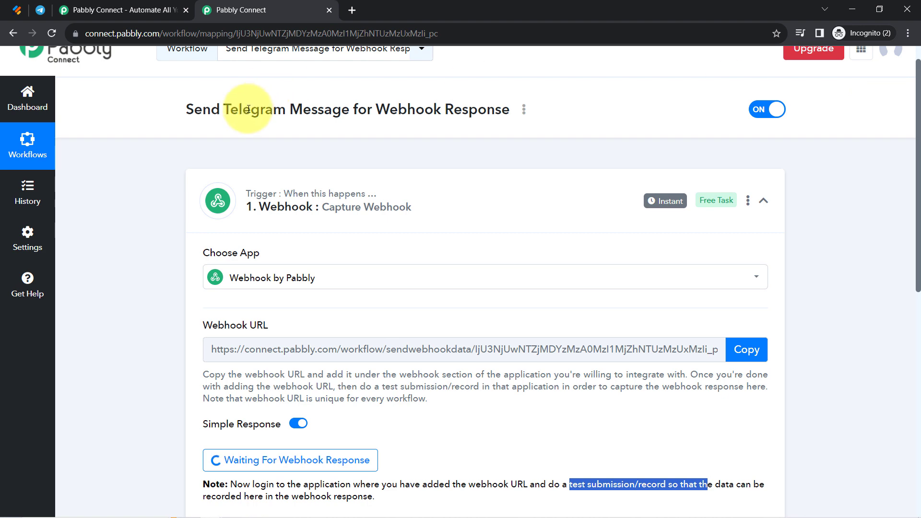
# Return to Jotform and open the published Enquiry Form for Travelling in a new tab
pyautogui.click(19, 8)
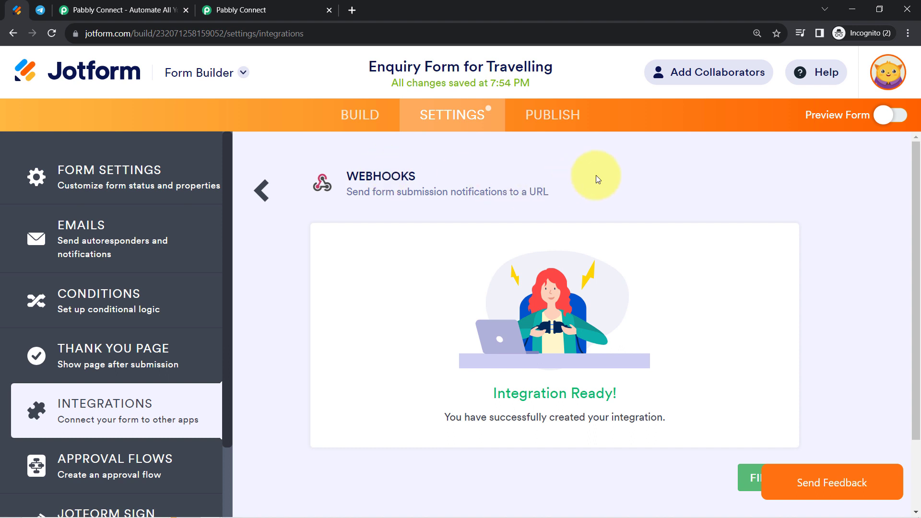
pyautogui.click(550, 124)
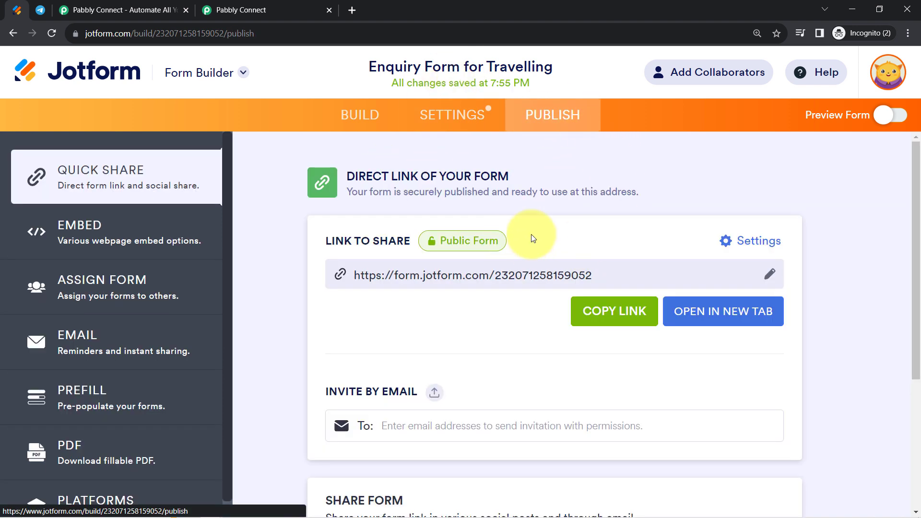
pyautogui.click(732, 315)
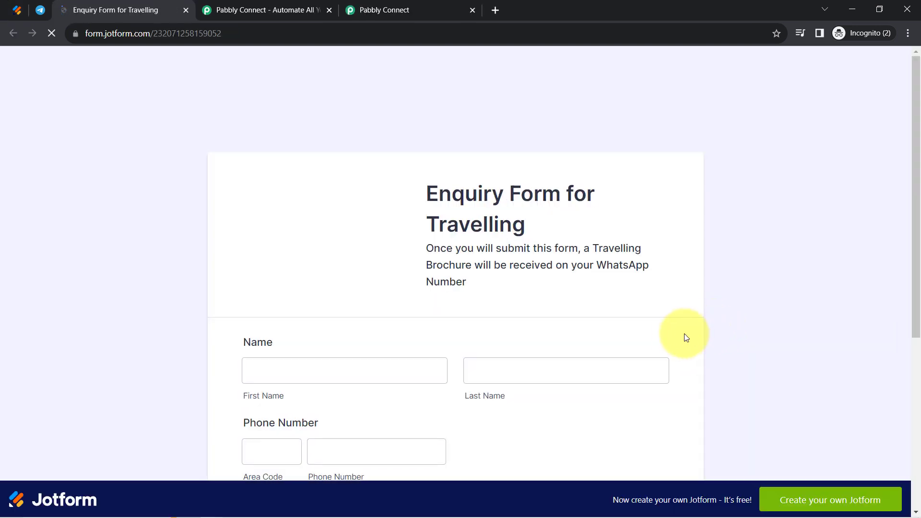
pyautogui.moveTo(914, 124); pyautogui.dragTo(908, 292)
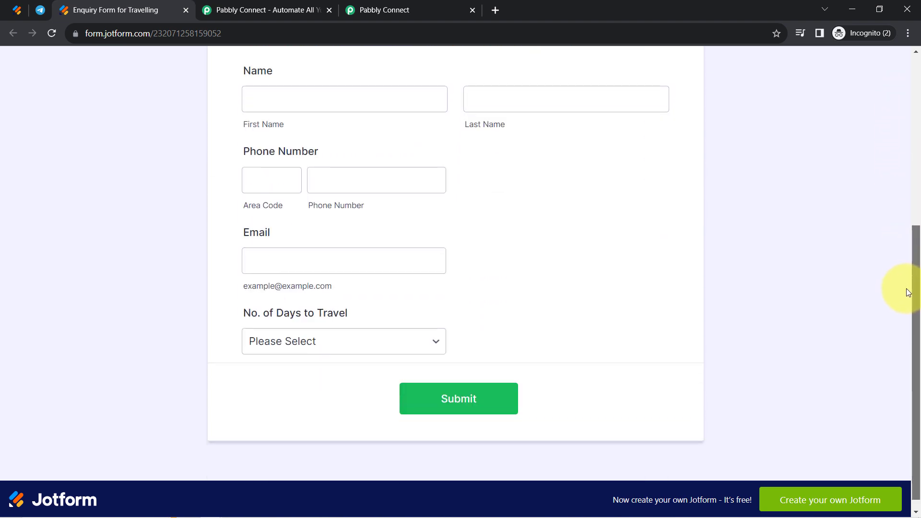
# Check the webhook trigger's capture status in Pabbly Connect and look over the published enquiry form
pyautogui.click(370, 10)
pyautogui.scroll(-5, 914, 247)
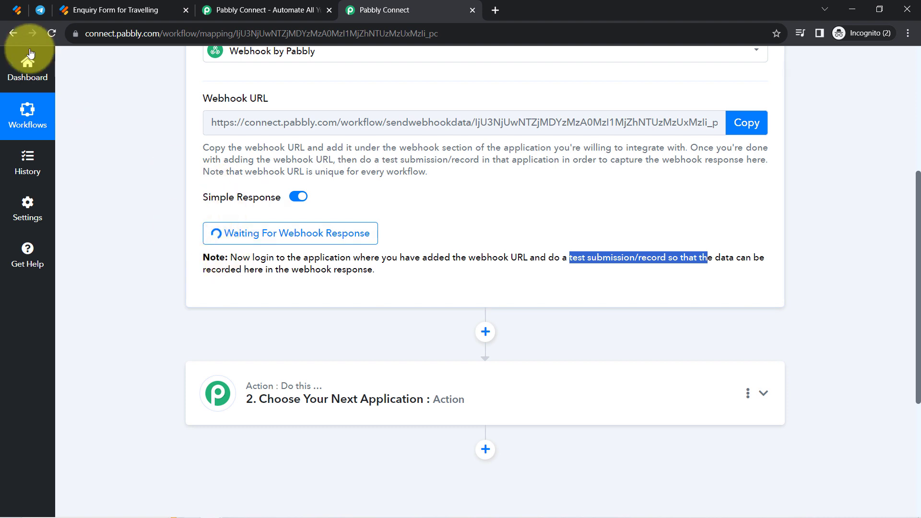
pyautogui.click(88, 5)
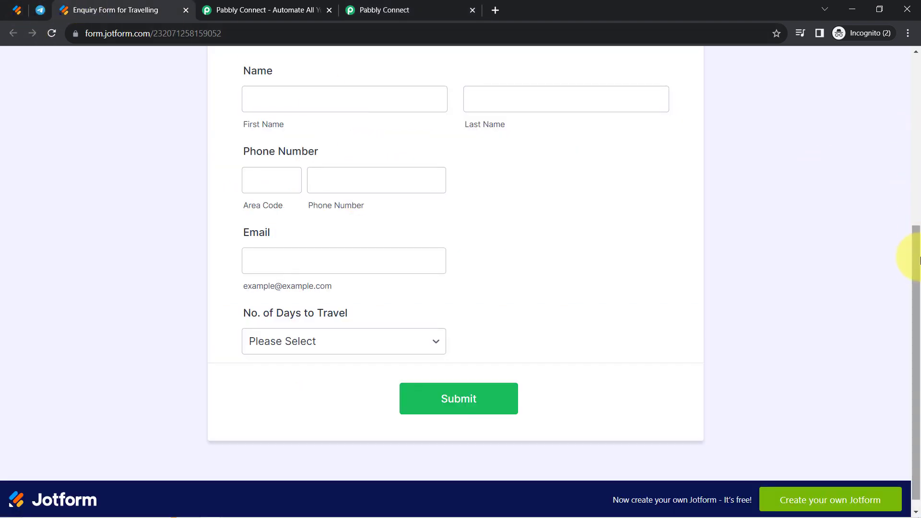
pyautogui.moveTo(916, 267); pyautogui.dragTo(899, 153)
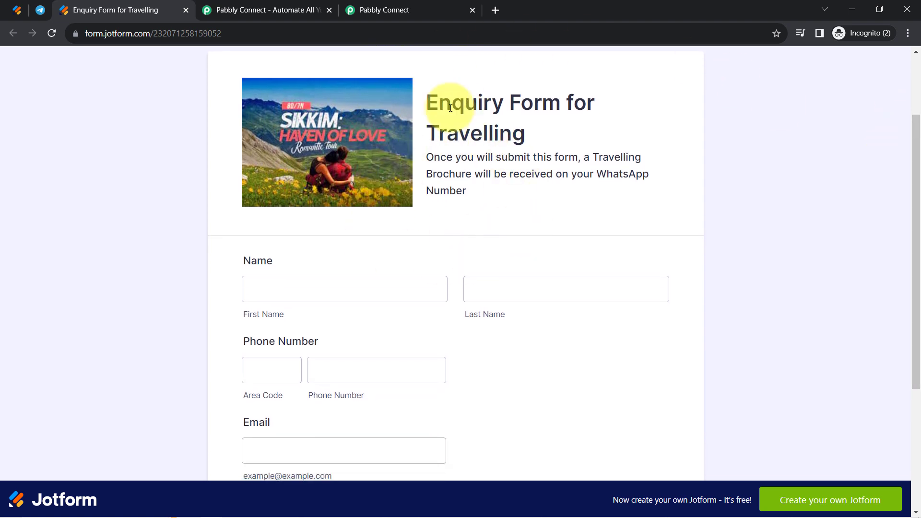
# Switch to the Pabbly Connect workflow and set Telegram Bot as the application of the second step
pyautogui.click(380, 4)
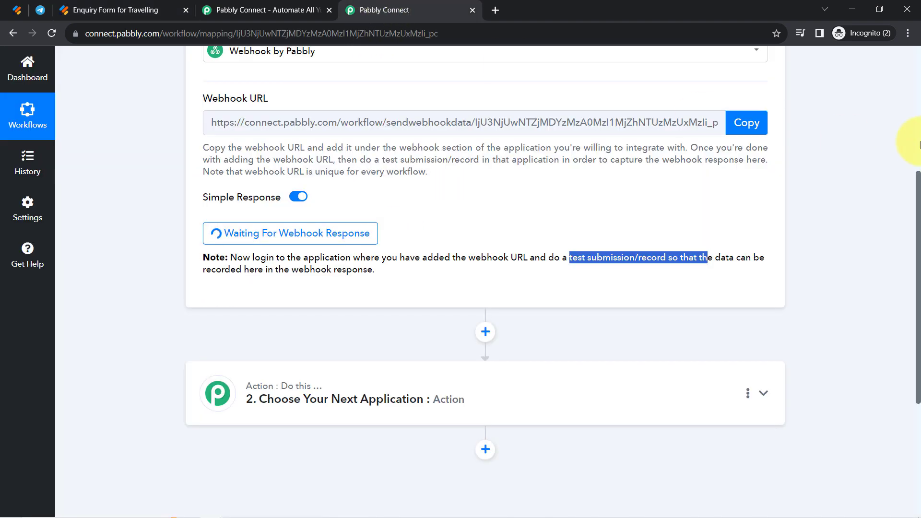
pyautogui.scroll(-4, 917, 185)
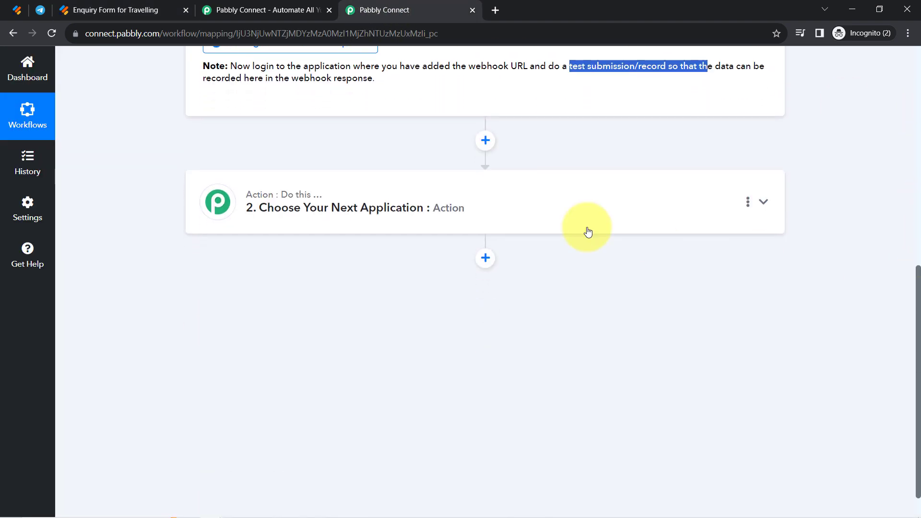
pyautogui.click(253, 208)
pyautogui.click(252, 282)
pyautogui.write('telegr')
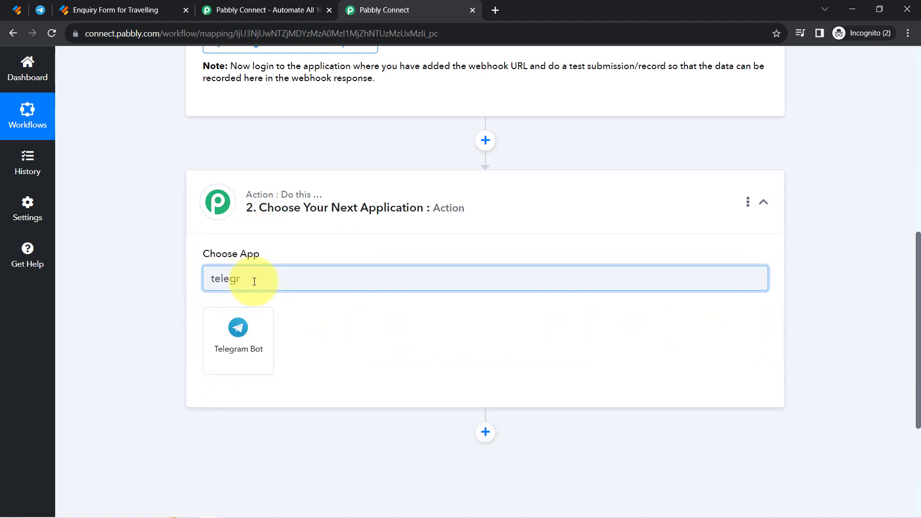
pyautogui.click(237, 331)
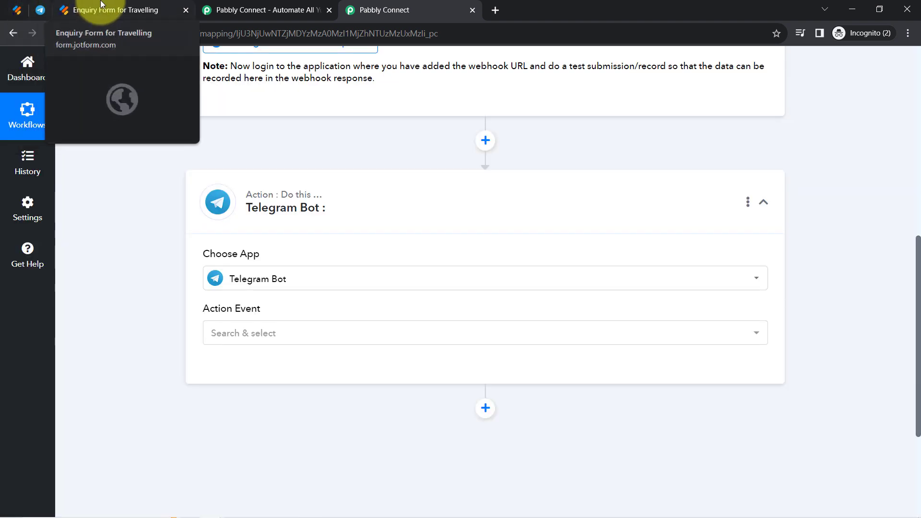
# Fill in the published enquiry form with a test customer's first and last name, area code, phone number and email address
pyautogui.click(101, 6)
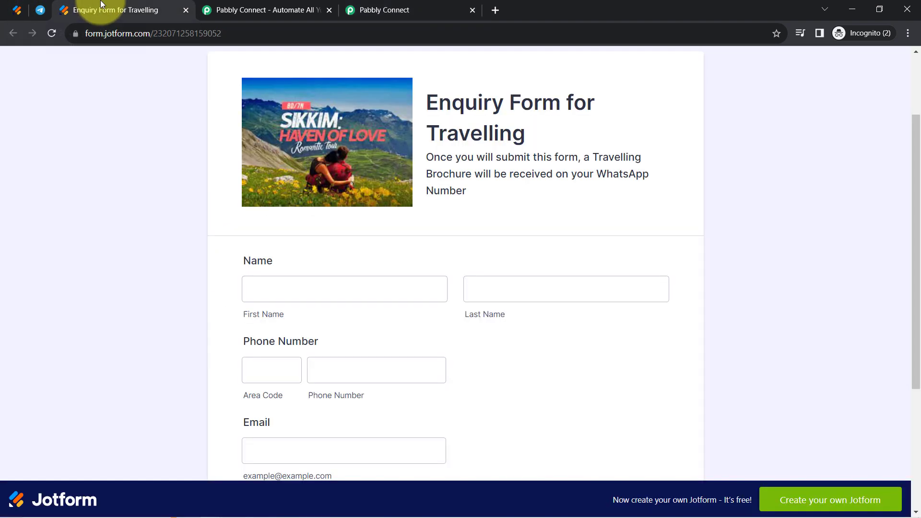
pyautogui.moveTo(916, 140); pyautogui.dragTo(919, 210)
pyautogui.click(284, 168)
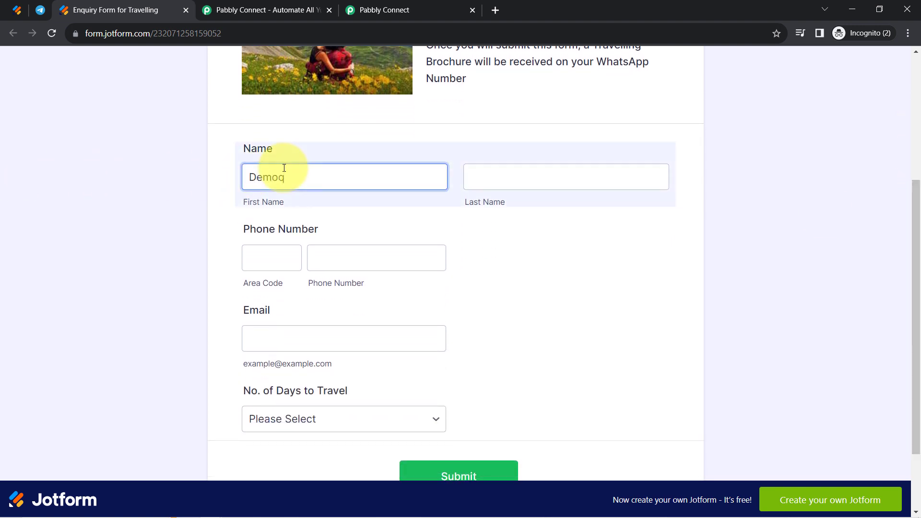
pyautogui.press('Tab')
pyautogui.write('User')
pyautogui.press('Tab')
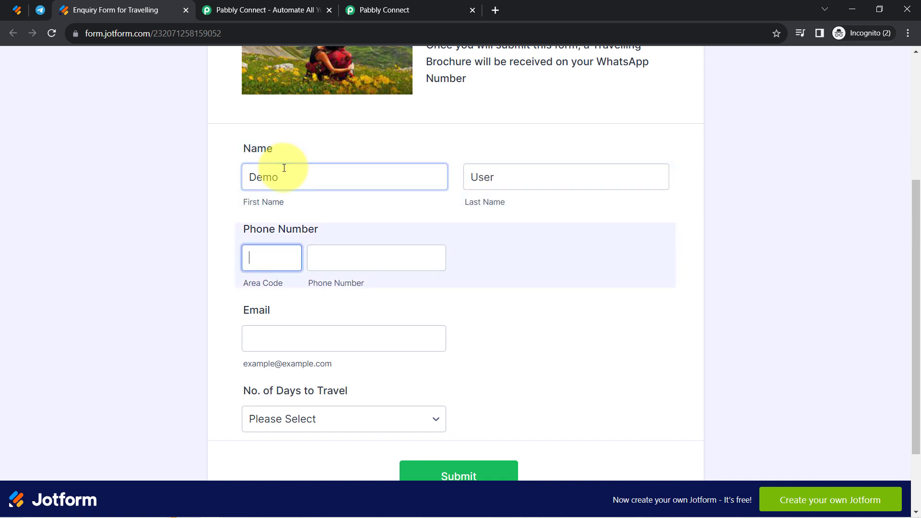
pyautogui.press('Tab')
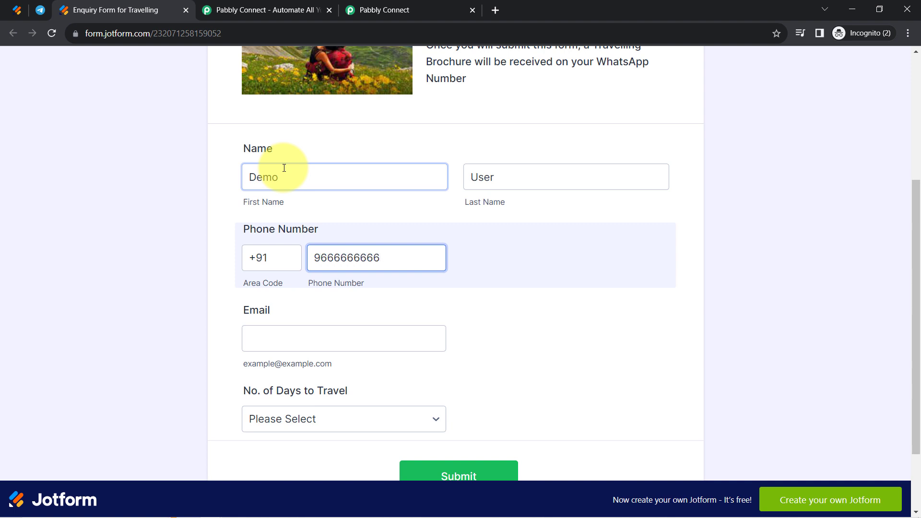
pyautogui.press('Tab')
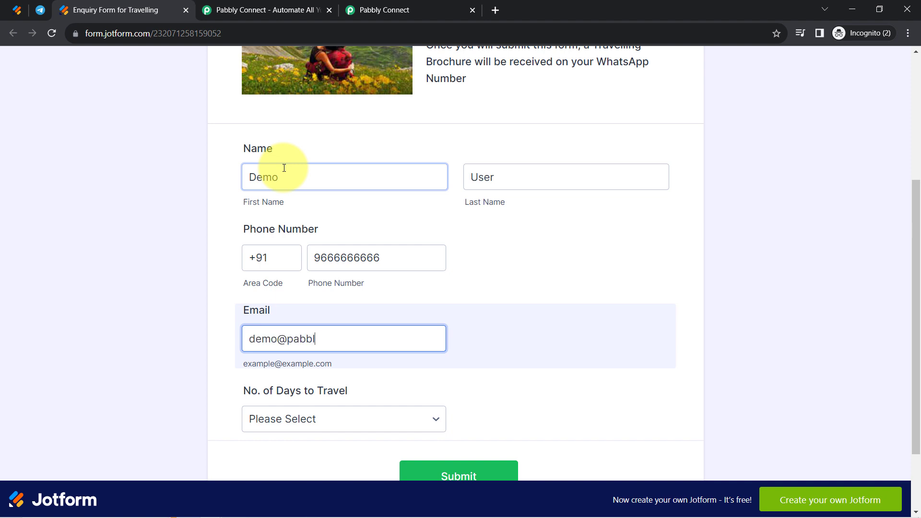
pyautogui.press('Tab')
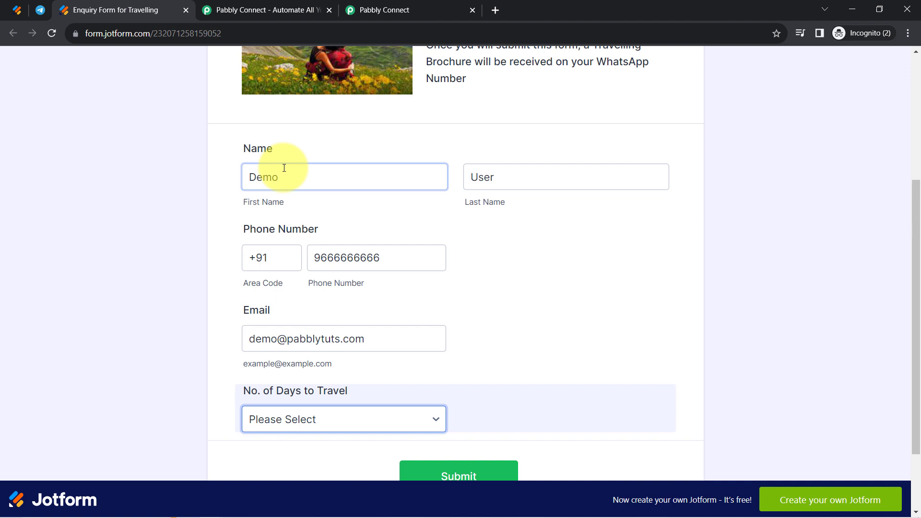
# Choose 2 as the number of days to travel and submit the enquiry form
pyautogui.click(293, 419)
pyautogui.click(252, 466)
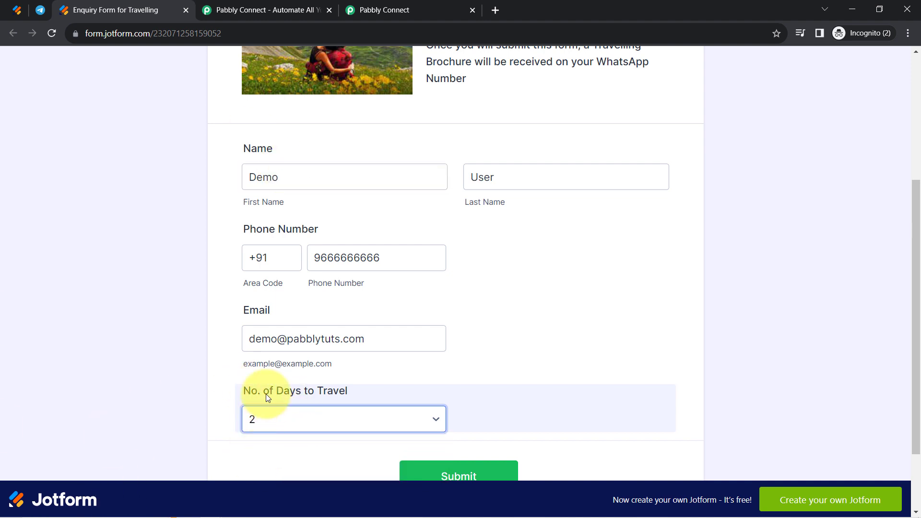
pyautogui.click(451, 476)
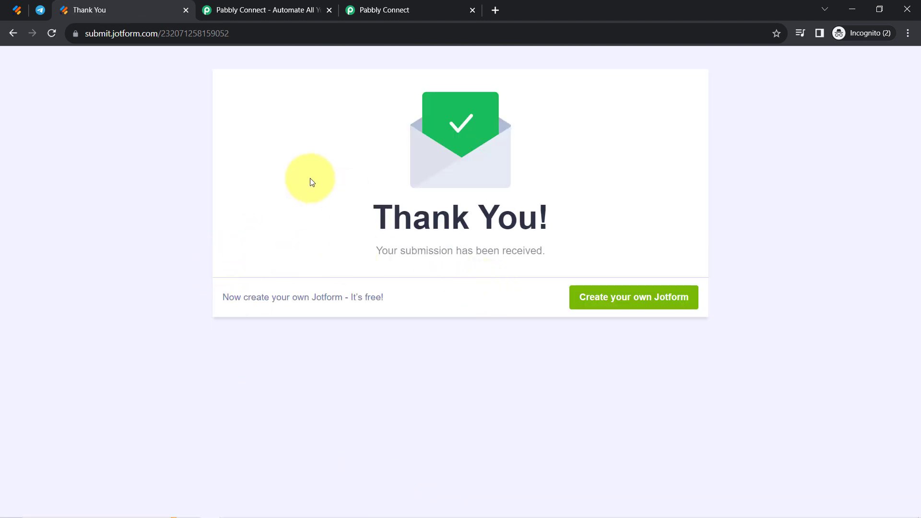
# Switch to the Pabbly Connect workflow and examine the captured webhook response, including the form ID, form title and submitted customer details
pyautogui.click(398, 6)
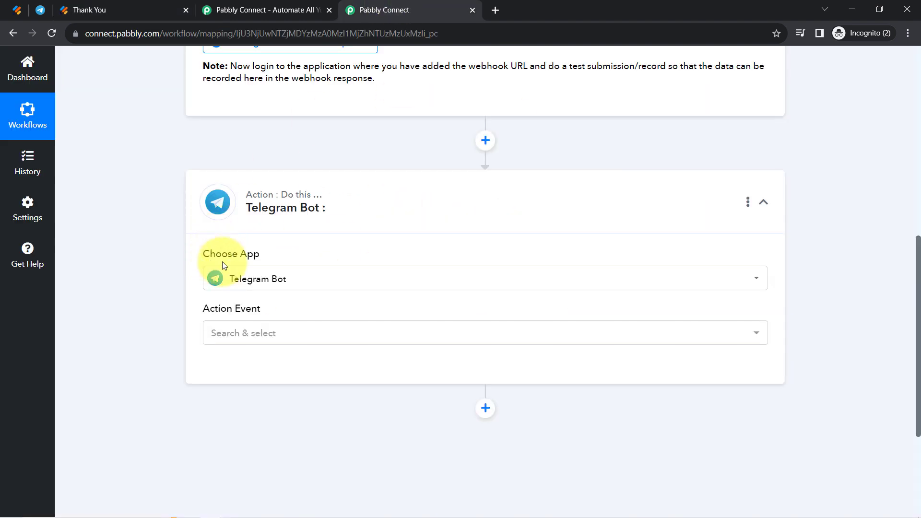
pyautogui.scroll(2, 918, 272)
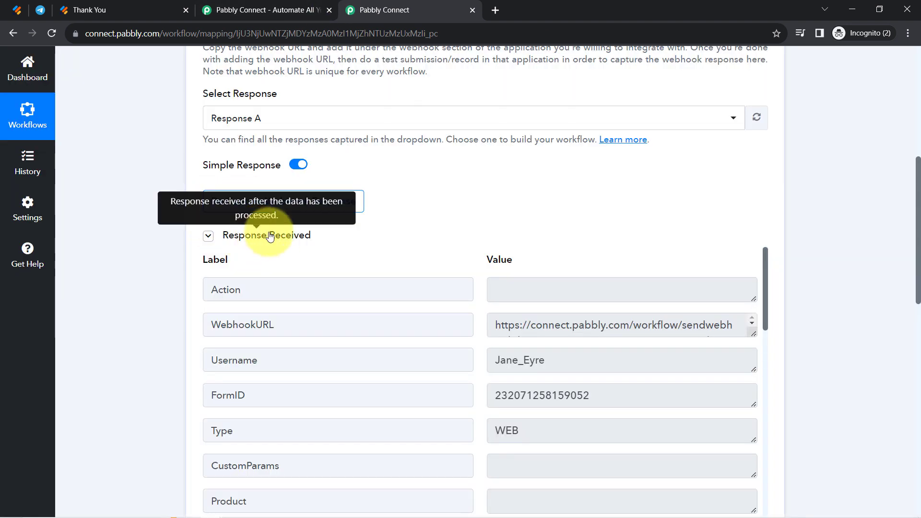
pyautogui.scroll(-1, 919, 221)
pyautogui.scroll(-3, 919, 220)
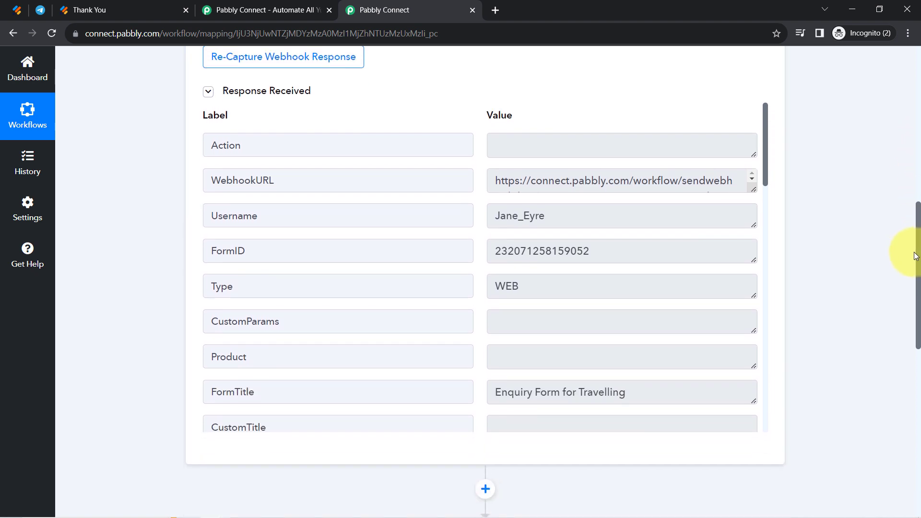
pyautogui.moveTo(543, 154); pyautogui.dragTo(710, 164)
pyautogui.moveTo(546, 226); pyautogui.dragTo(611, 228)
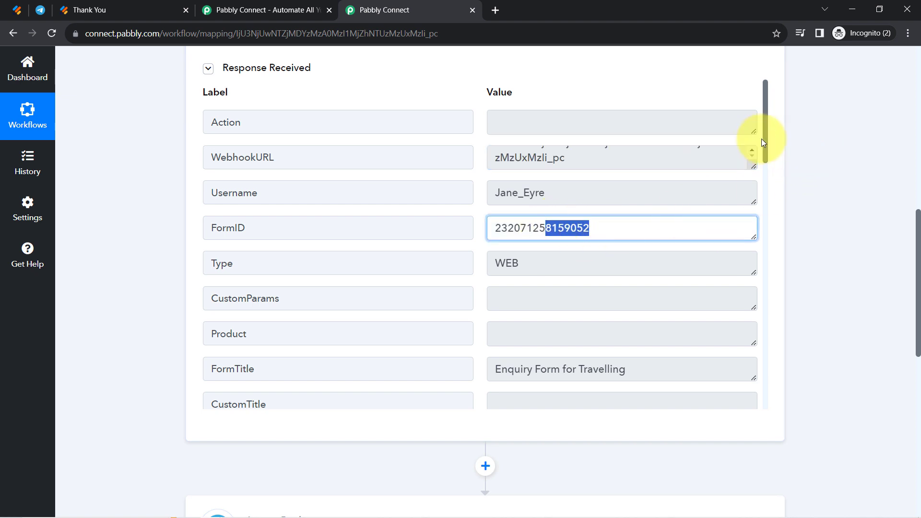
pyautogui.moveTo(765, 138); pyautogui.dragTo(766, 205)
pyautogui.moveTo(527, 104); pyautogui.dragTo(718, 228)
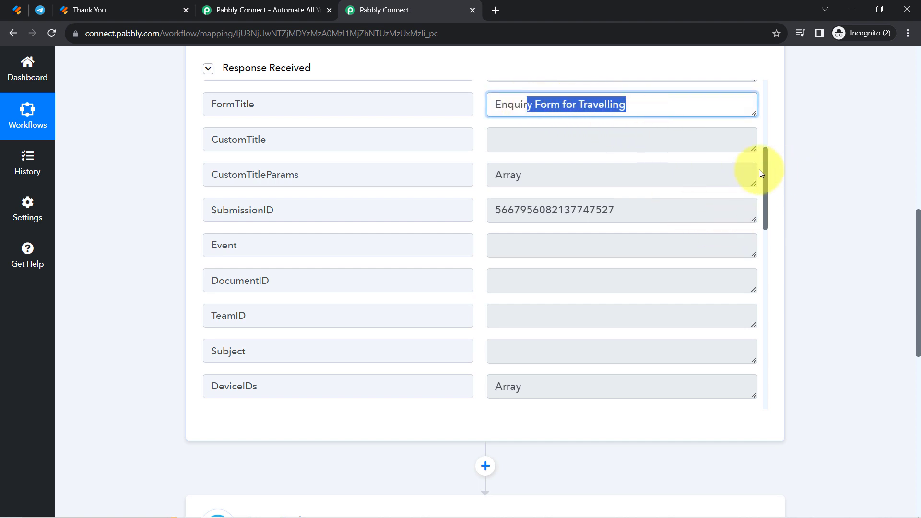
pyautogui.moveTo(765, 168); pyautogui.dragTo(747, 287)
pyautogui.click(518, 234)
pyautogui.moveTo(494, 235); pyautogui.dragTo(515, 270)
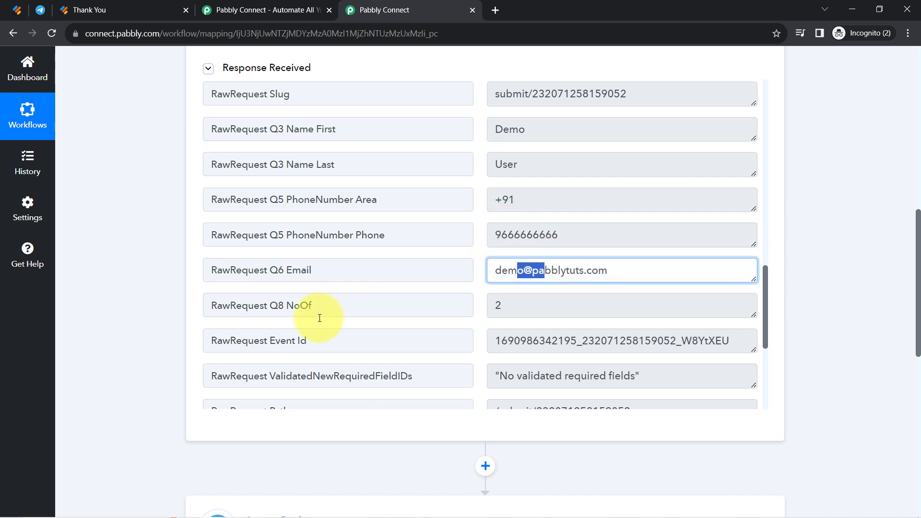
pyautogui.scroll(-3, 570, 317)
pyautogui.scroll(-1, 658, 282)
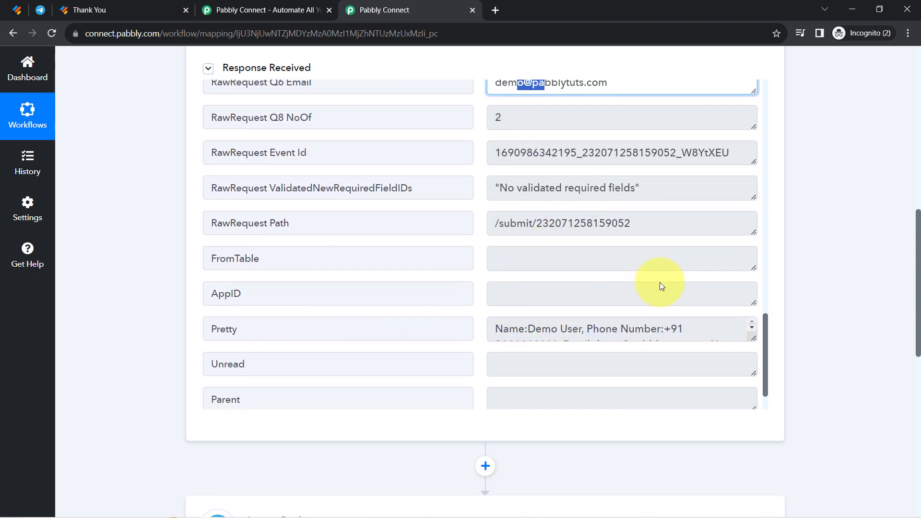
pyautogui.scroll(1, 658, 282)
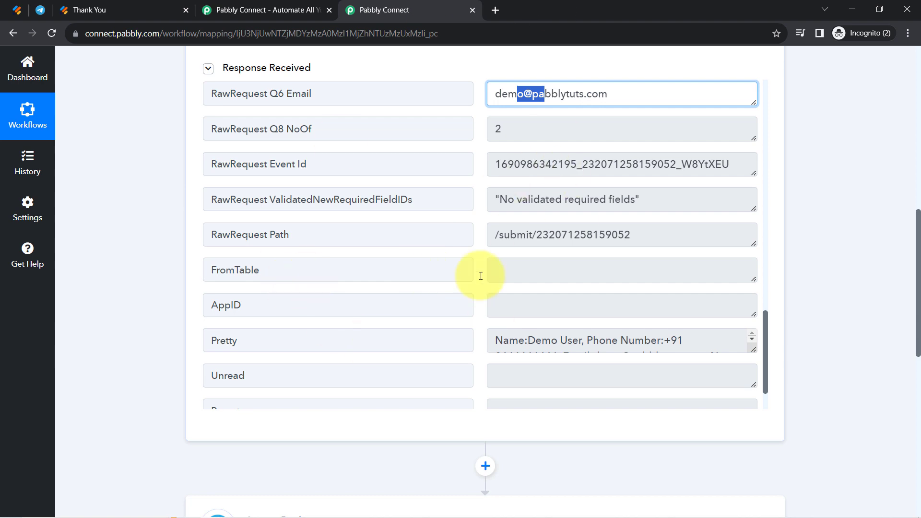
# Glance at Jotform, return to Pabbly Connect and review the webhook trigger's settings and received response
pyautogui.click(17, 10)
pyautogui.click(388, 5)
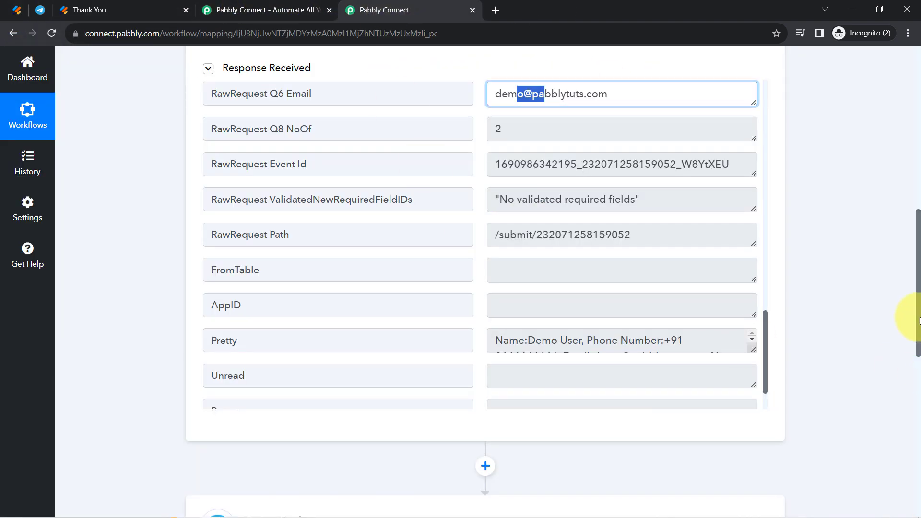
pyautogui.moveTo(917, 297); pyautogui.dragTo(916, 155)
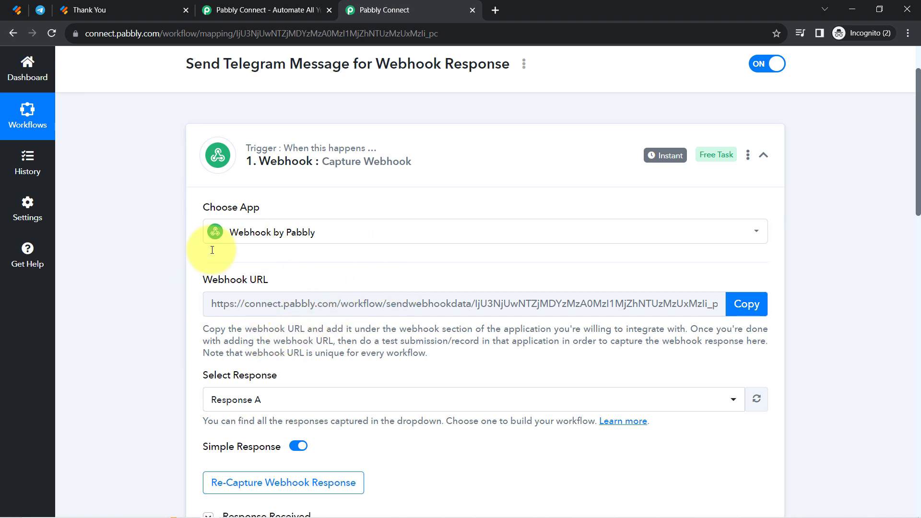
pyautogui.click(278, 144)
pyautogui.click(278, 144)
pyautogui.scroll(-7, 133, 289)
pyautogui.scroll(-3, 139, 283)
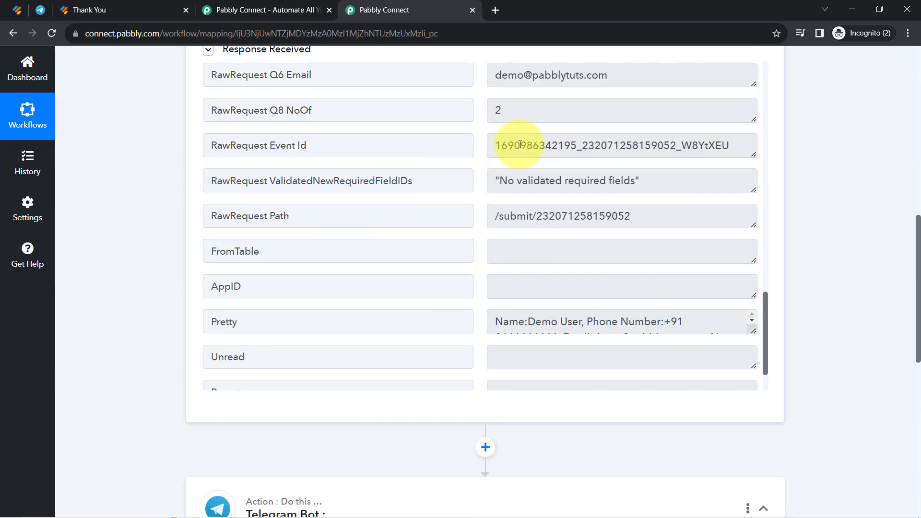
# Set the Telegram Bot step's action event to Send a Text Message or Reply
pyautogui.moveTo(918, 232); pyautogui.dragTo(913, 362)
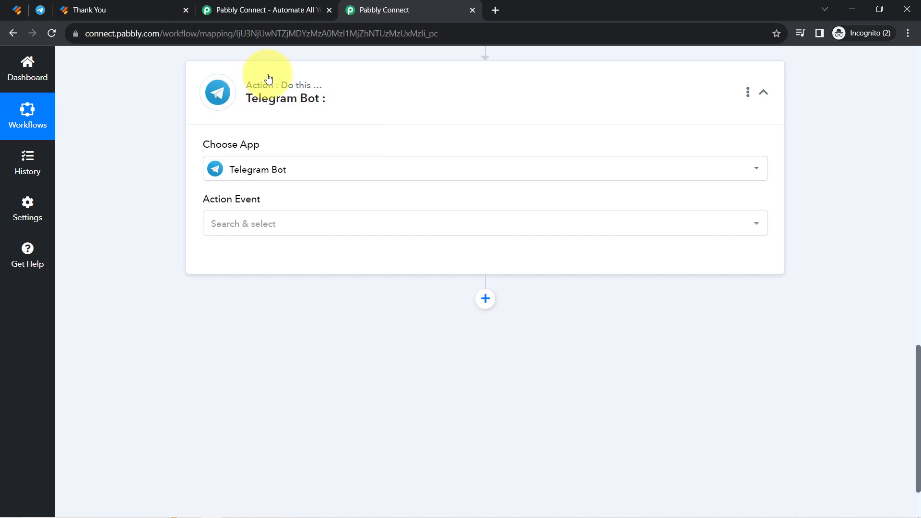
pyautogui.click(218, 225)
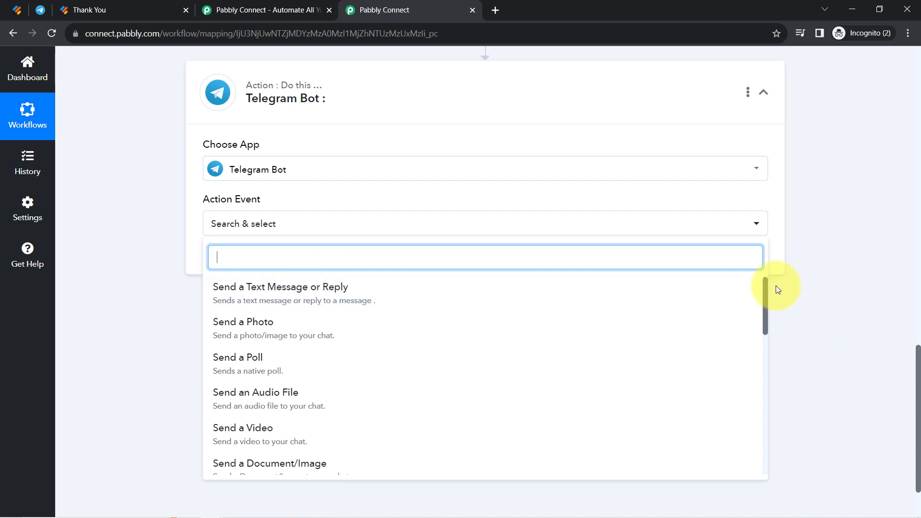
pyautogui.moveTo(765, 297); pyautogui.dragTo(715, 148)
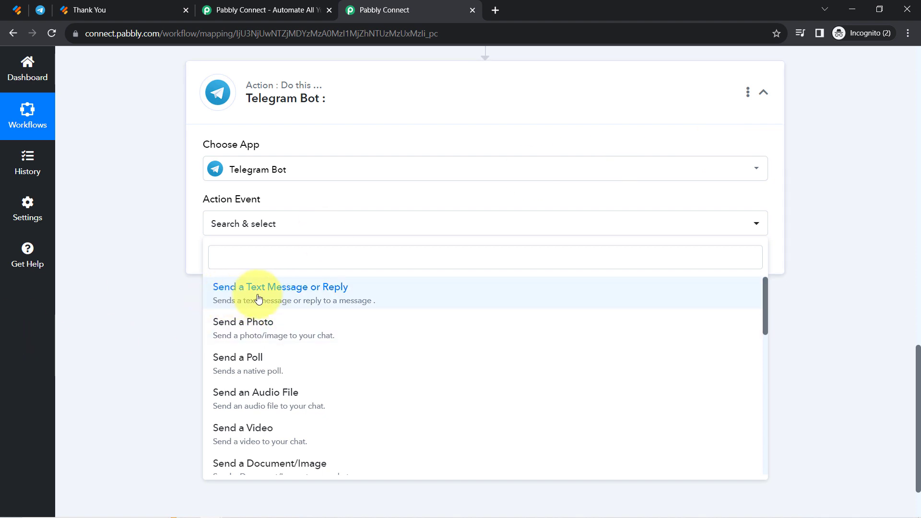
pyautogui.click(293, 301)
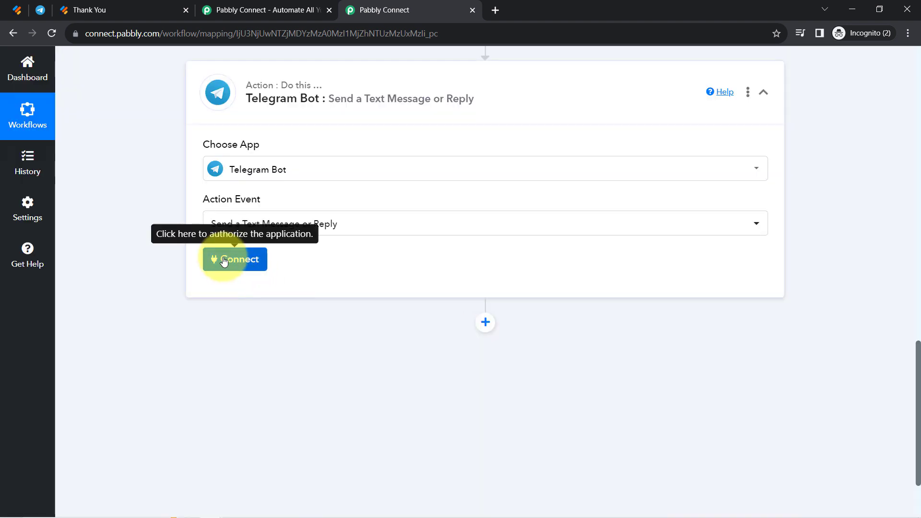
# Start a new Telegram Bot connection and read the instructions for obtaining the bot token
pyautogui.click(224, 259)
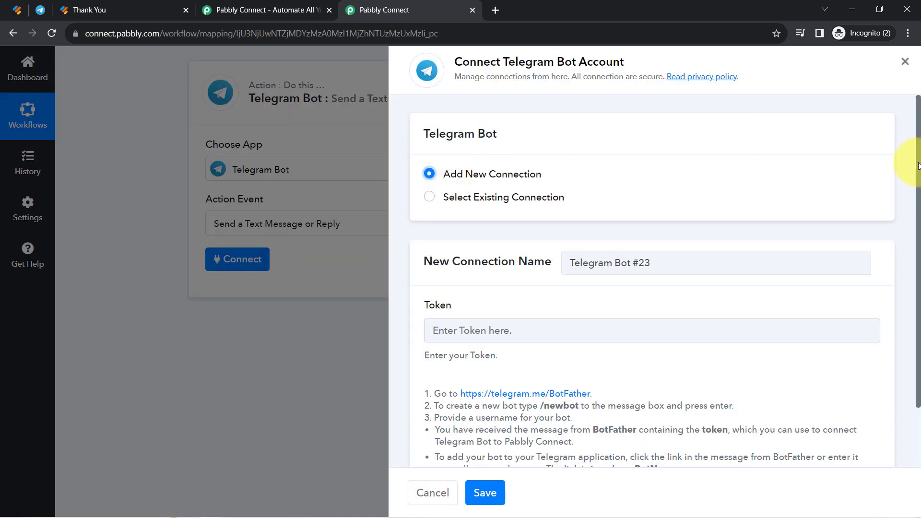
pyautogui.moveTo(919, 165); pyautogui.dragTo(919, 296)
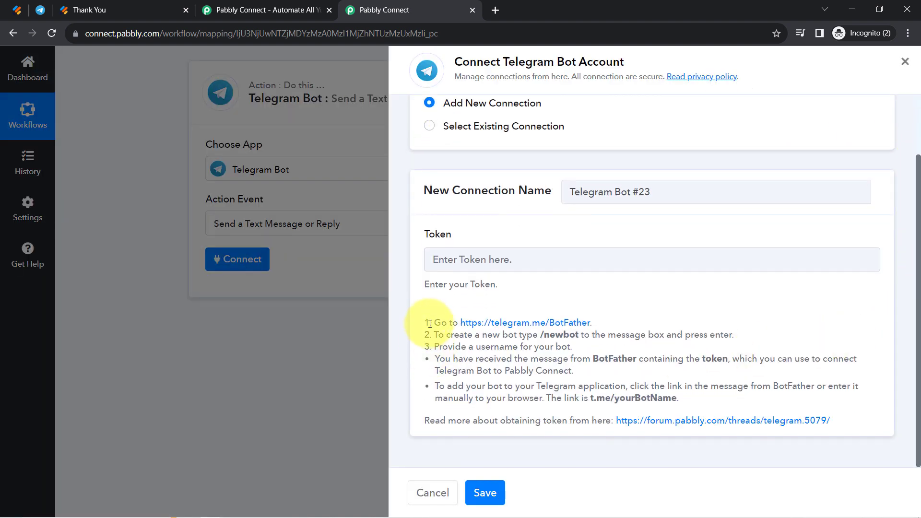
pyautogui.moveTo(434, 320); pyautogui.dragTo(699, 402)
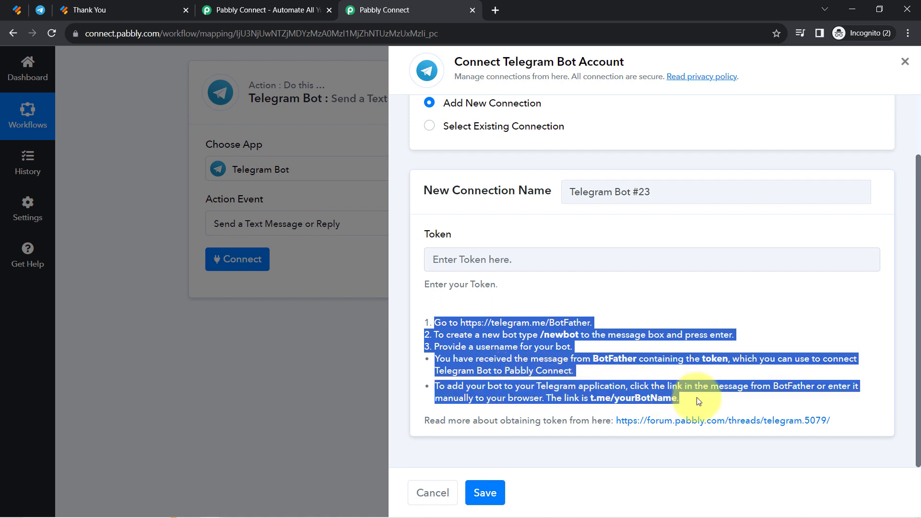
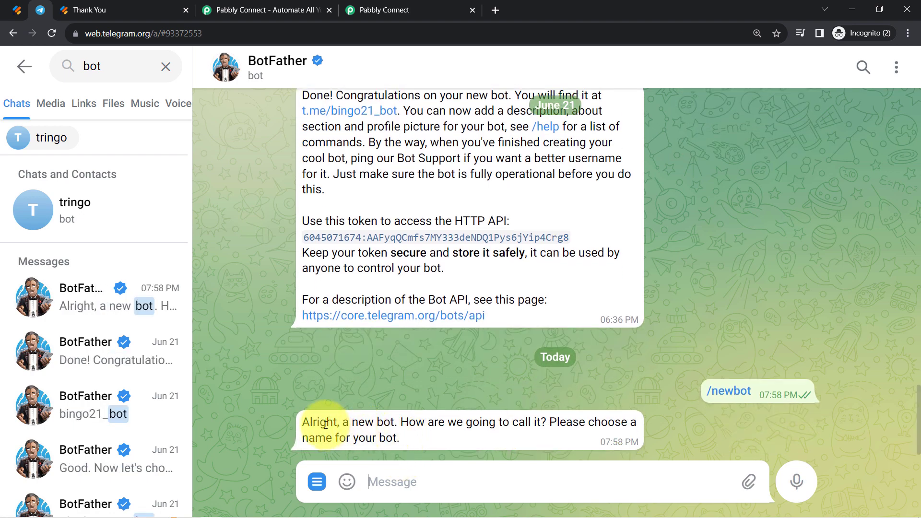
# In Telegram, answer BotFather's request for the new bot's name with "webhookconnection\"
pyautogui.moveTo(425, 423); pyautogui.dragTo(519, 422)
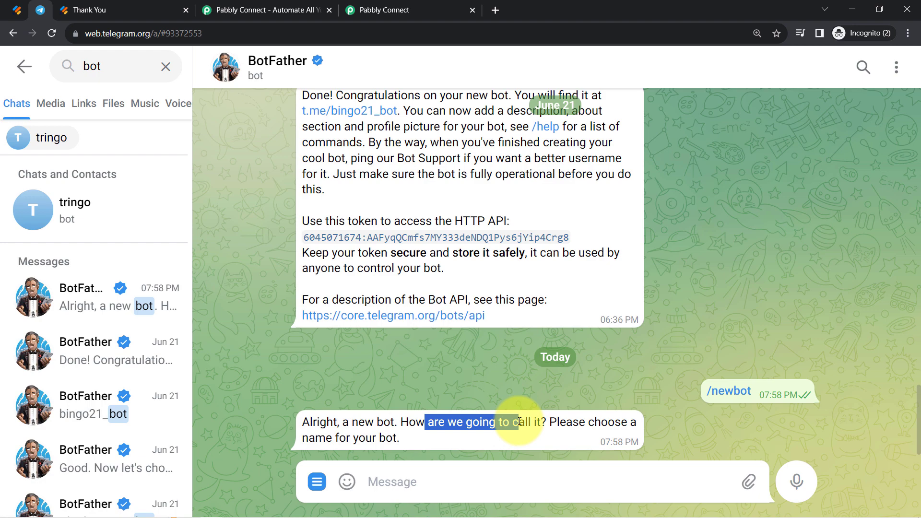
pyautogui.click(384, 5)
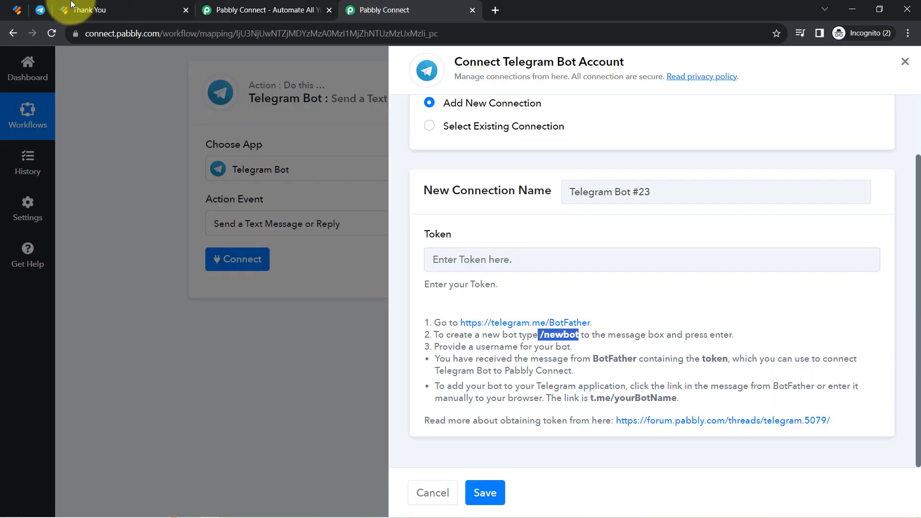
pyautogui.click(40, 9)
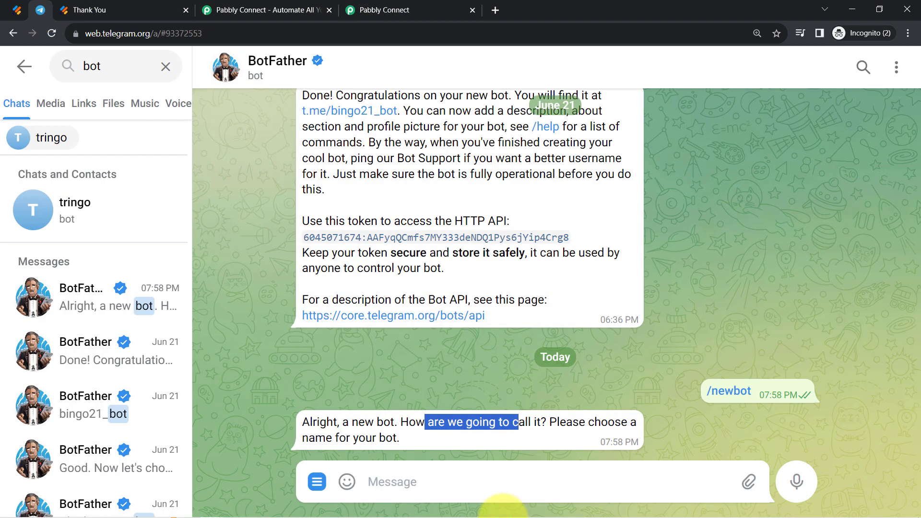
pyautogui.click(418, 483)
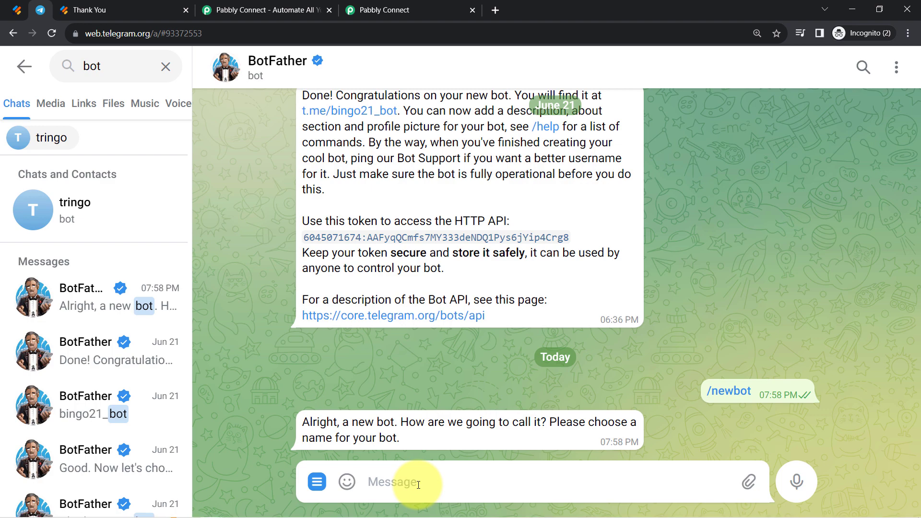
pyautogui.write('webhookco')
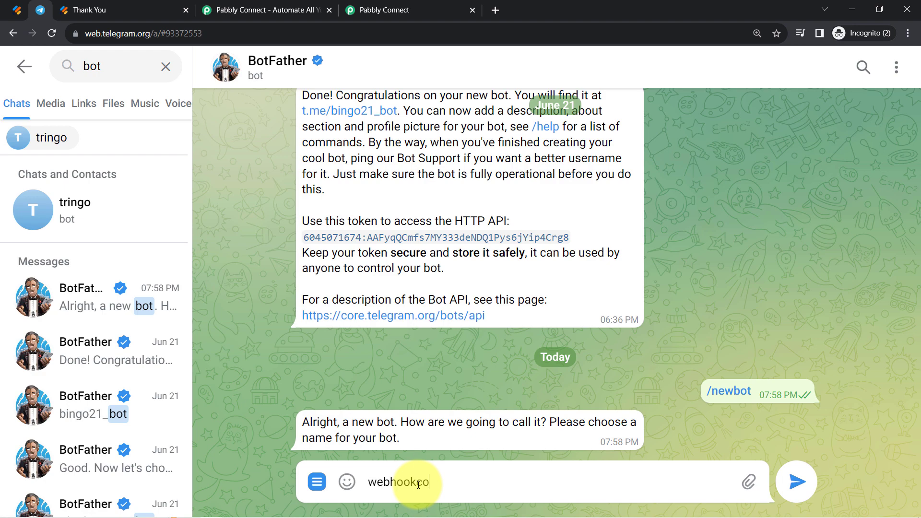
pyautogui.write('nnection\\')
pyautogui.press('Return')
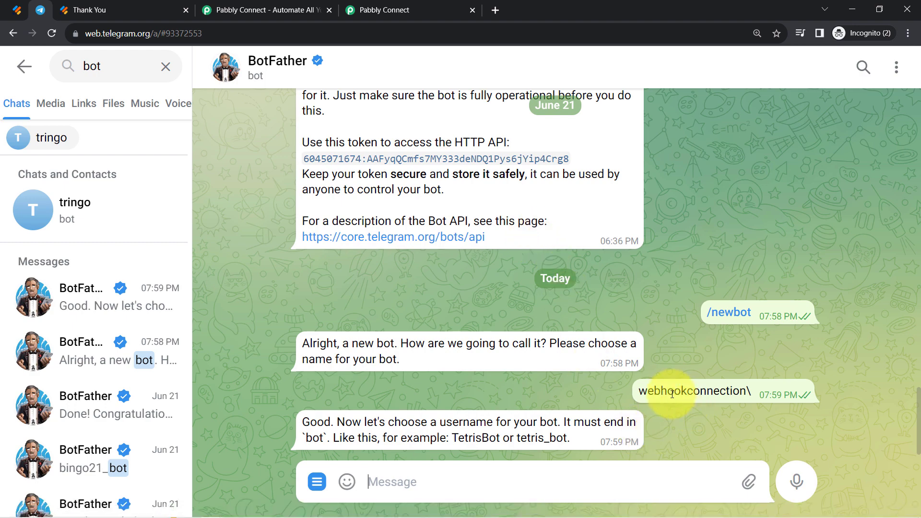
# Reuse the bot's name to send BotFather the username webhookconnection_bot
pyautogui.moveTo(673, 393); pyautogui.dragTo(745, 391)
pyautogui.click(341, 396)
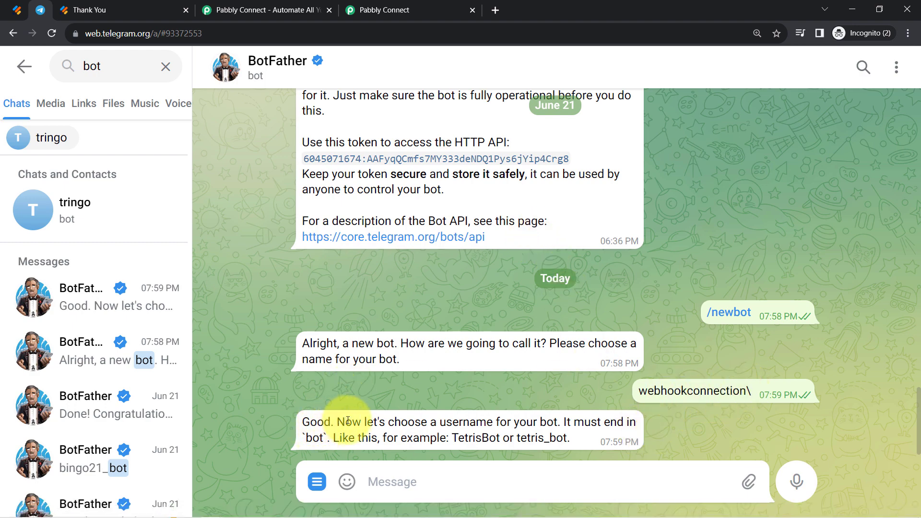
pyautogui.moveTo(345, 422); pyautogui.dragTo(456, 418)
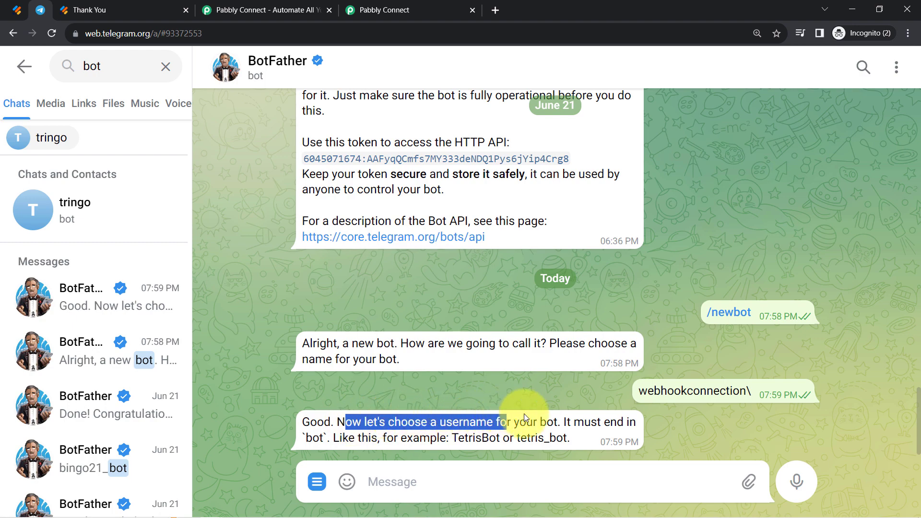
pyautogui.moveTo(524, 416); pyautogui.dragTo(557, 419)
pyautogui.tripleClick(675, 391)
pyautogui.hotkey('ctrl', 'c')
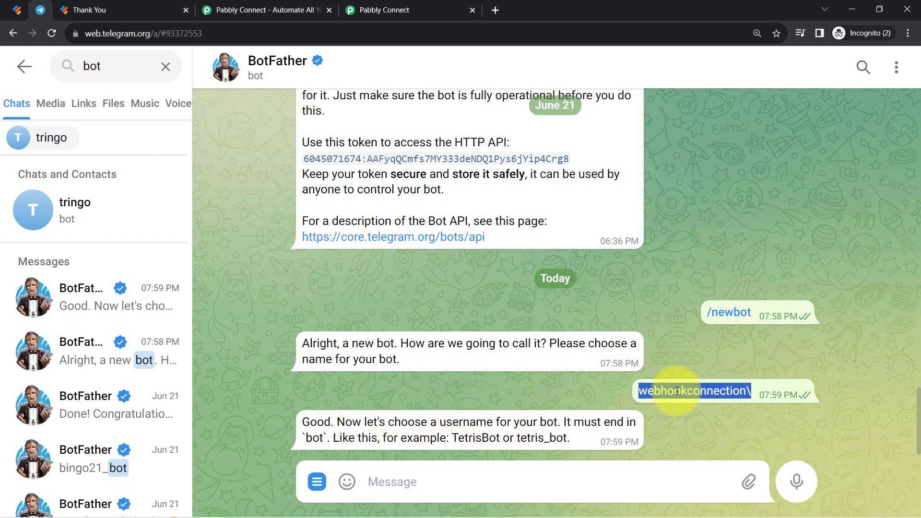
pyautogui.click(403, 480)
pyautogui.hotkey('ctrl', 'v')
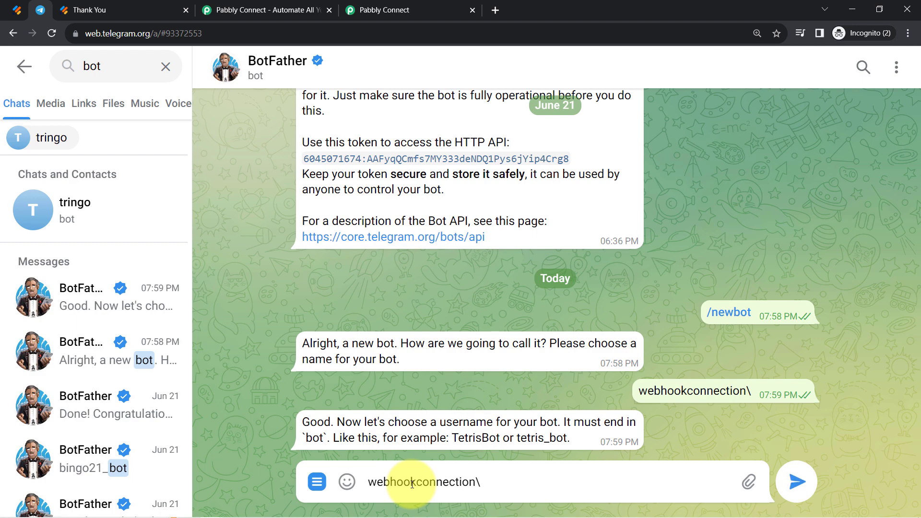
pyautogui.write('_')
pyautogui.moveTo(580, 439); pyautogui.dragTo(551, 435)
pyautogui.click(506, 480)
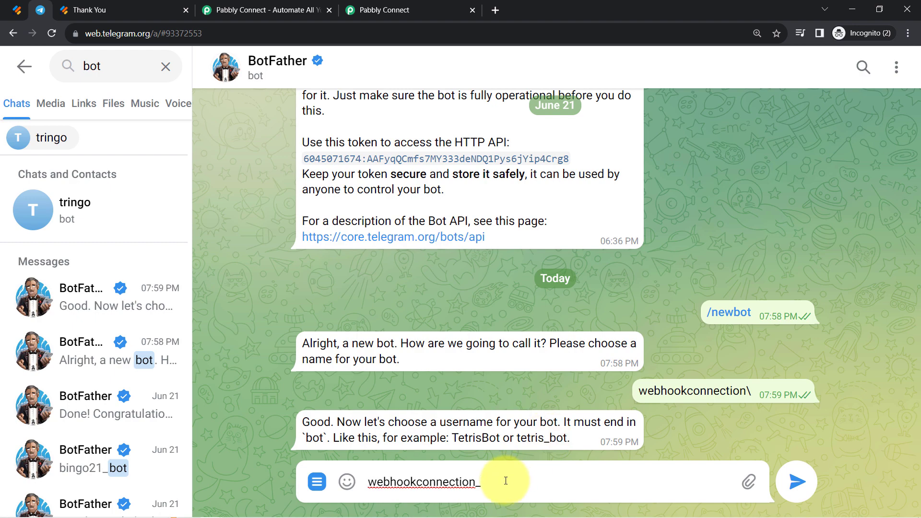
pyautogui.write('bot')
pyautogui.press('Return')
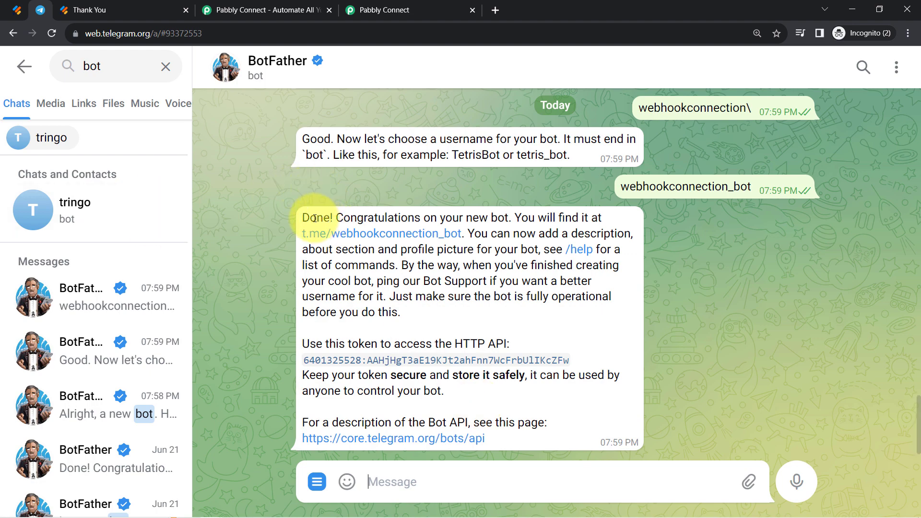
# Copy the HTTP API token from BotFather's message and paste it into the new connection's Token field in Pabbly Connect
pyautogui.moveTo(368, 217); pyautogui.dragTo(497, 217)
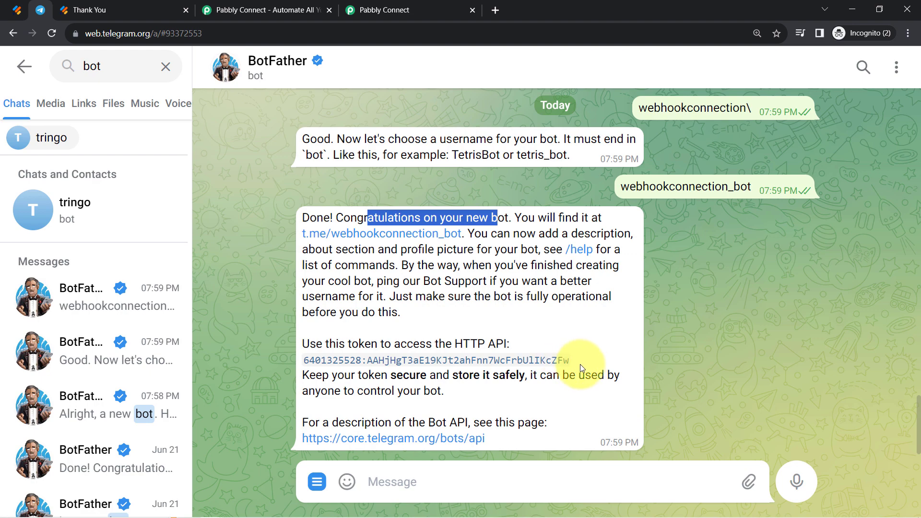
pyautogui.moveTo(579, 362); pyautogui.dragTo(342, 354)
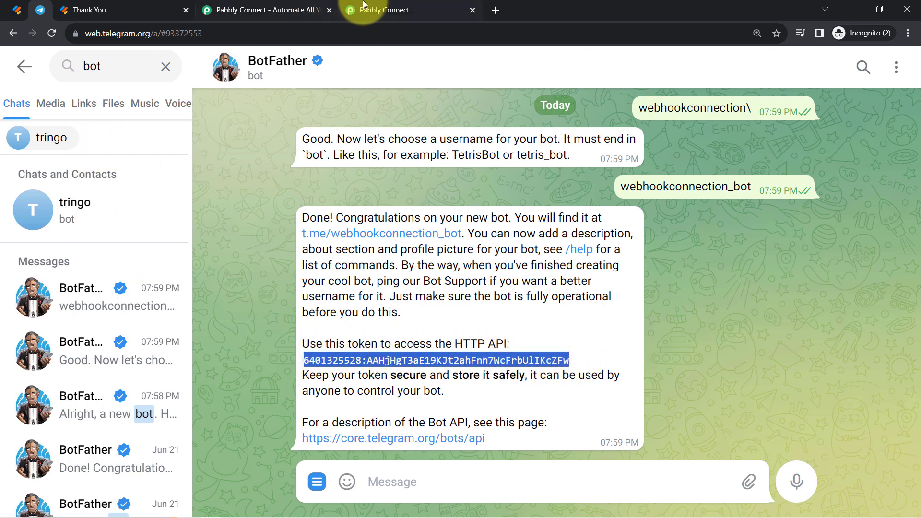
pyautogui.click(379, 10)
pyautogui.click(438, 259)
pyautogui.hotkey('ctrl', 'v')
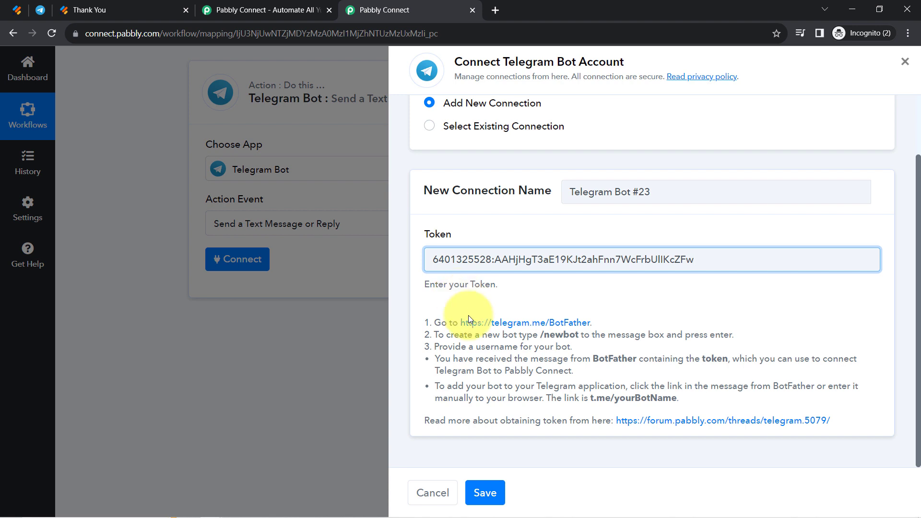
# Open the forum guide on obtaining the token in a separate tab and save the Telegram Bot connection
pyautogui.rightClick(739, 421)
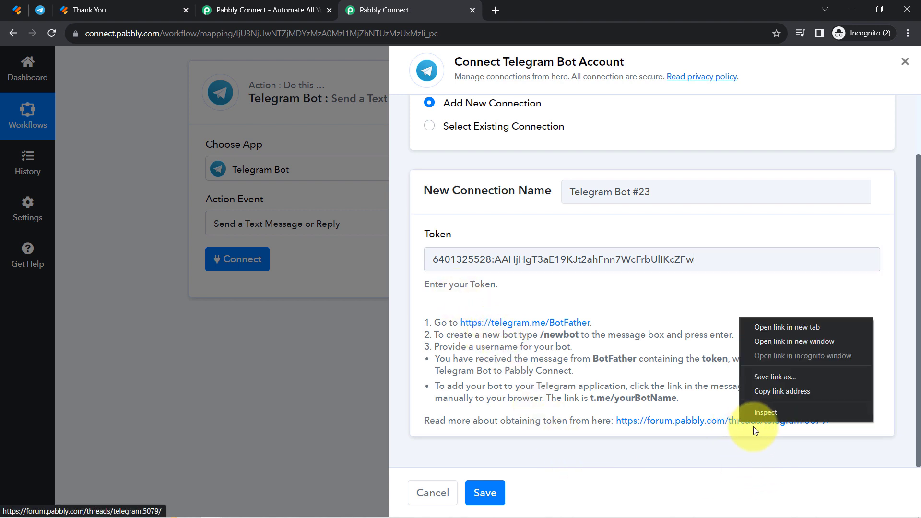
pyautogui.click(761, 329)
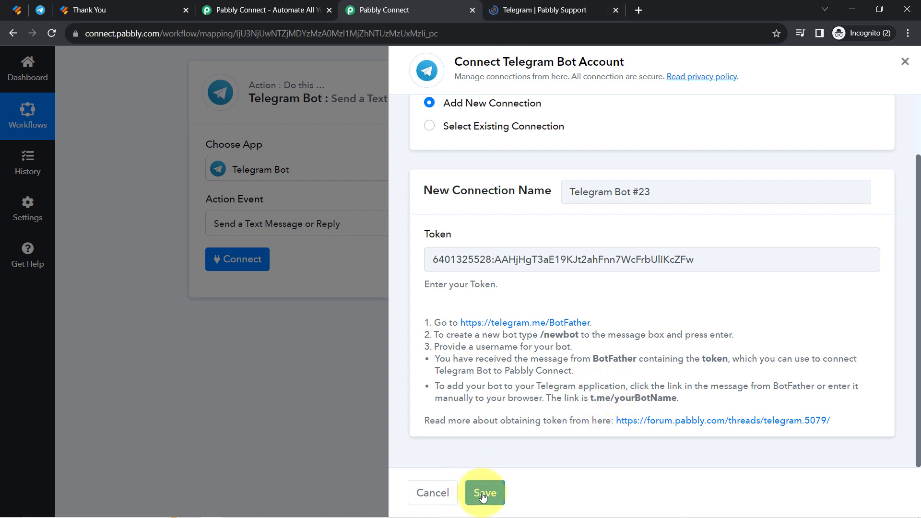
pyautogui.click(484, 493)
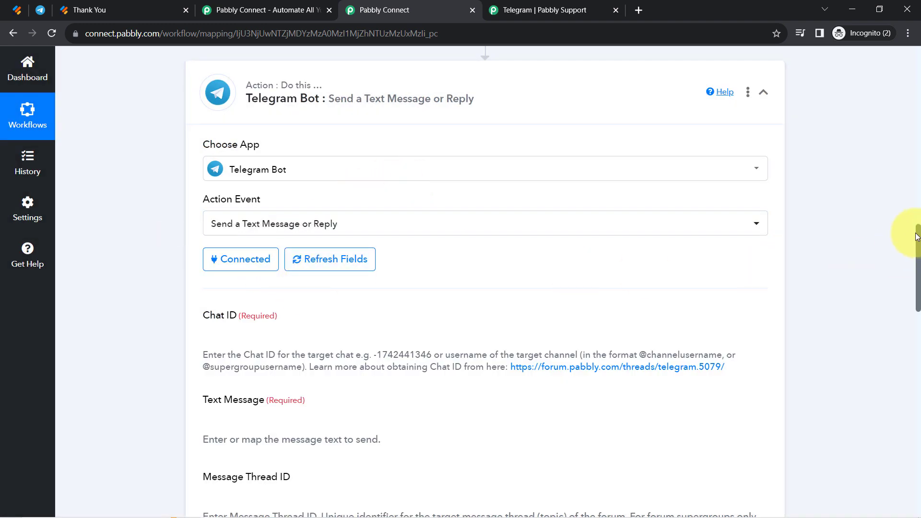
# Check what the Chat ID field requires, then search Telegram for "travel" and open the group Sales Team of Travelling Agenecy
pyautogui.moveTo(917, 243); pyautogui.dragTo(885, 266)
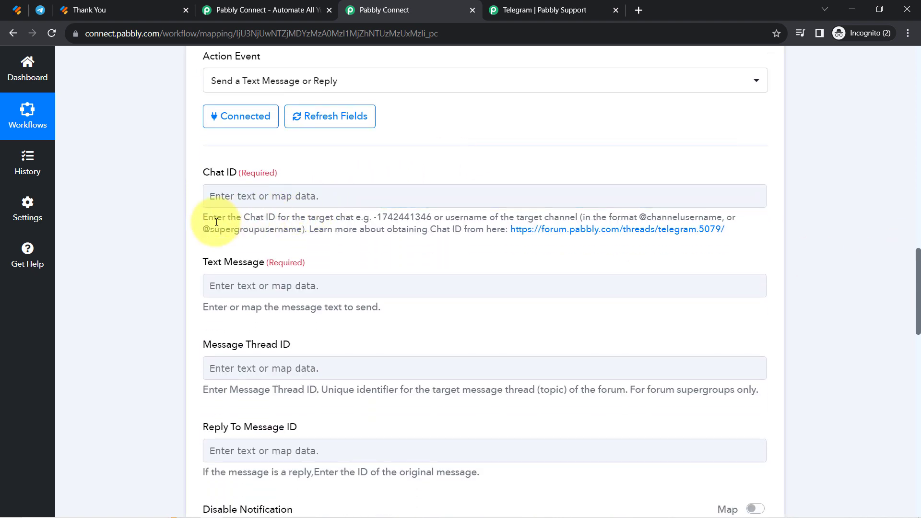
pyautogui.moveTo(214, 218); pyautogui.dragTo(586, 222)
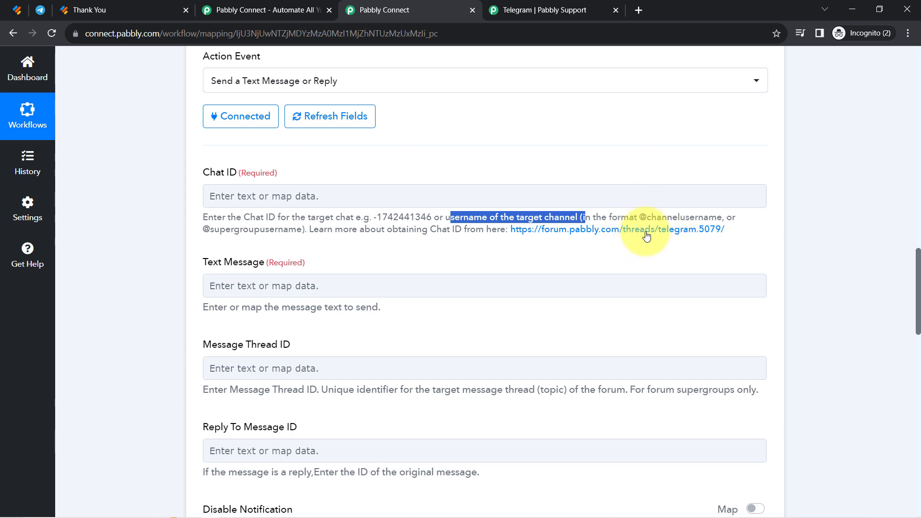
pyautogui.click(328, 206)
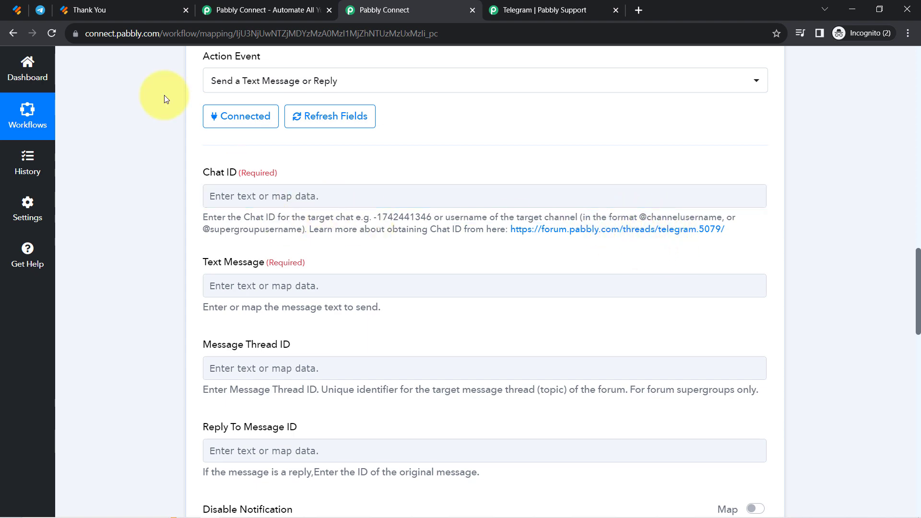
pyautogui.click(40, 9)
pyautogui.press('Escape')
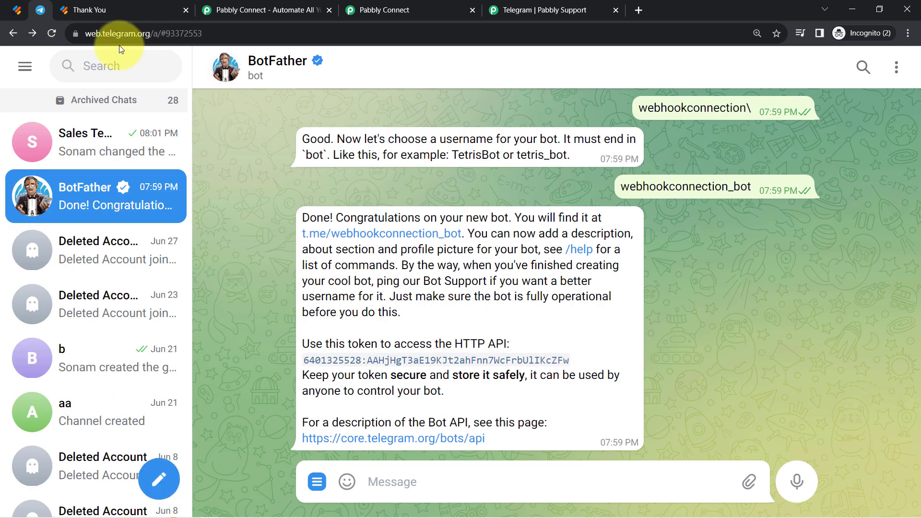
pyautogui.click(99, 60)
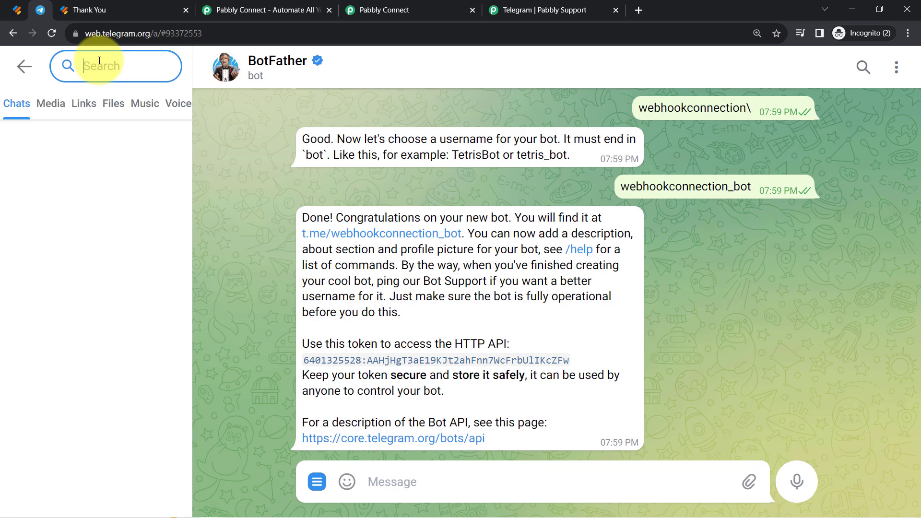
pyautogui.write('travel')
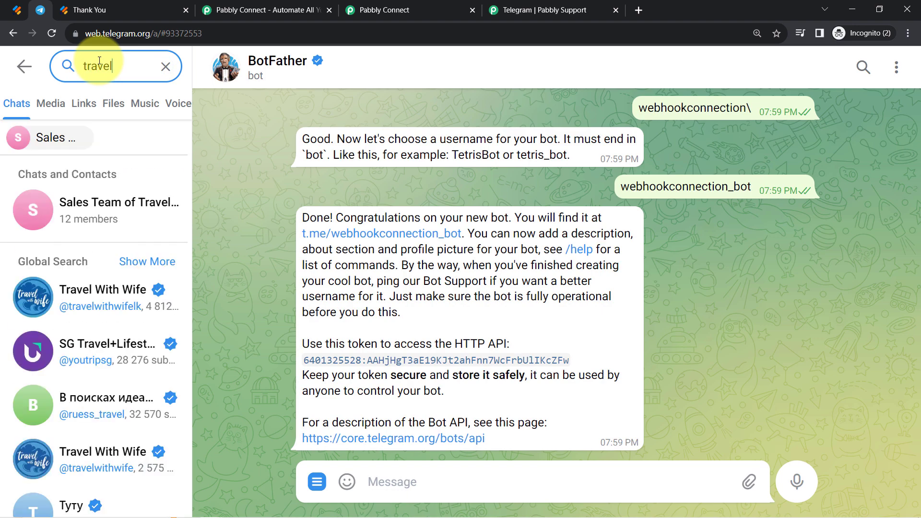
pyautogui.click(72, 221)
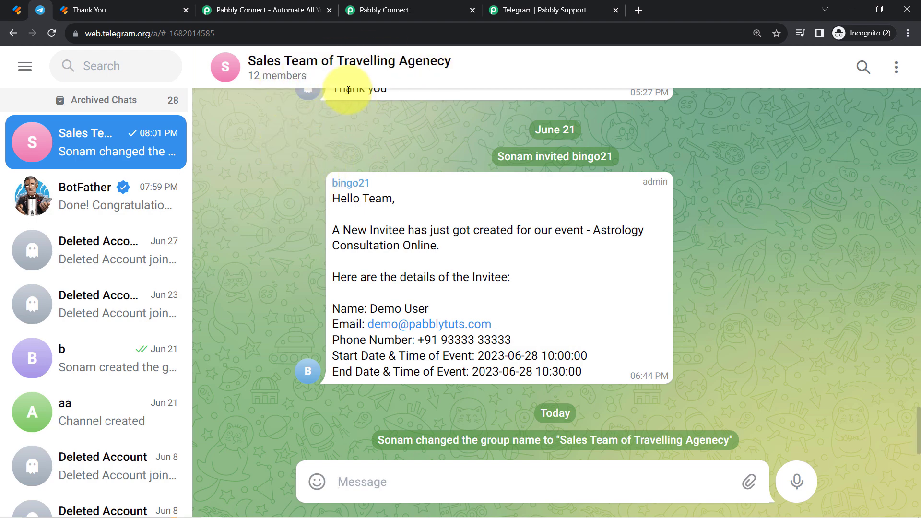
# Copy the group's ID, including the minus sign, from its Telegram web address into the Chat ID field in Pabbly Connect
pyautogui.moveTo(235, 33); pyautogui.dragTo(166, 35)
pyautogui.hotkey('ctrl', 'c')
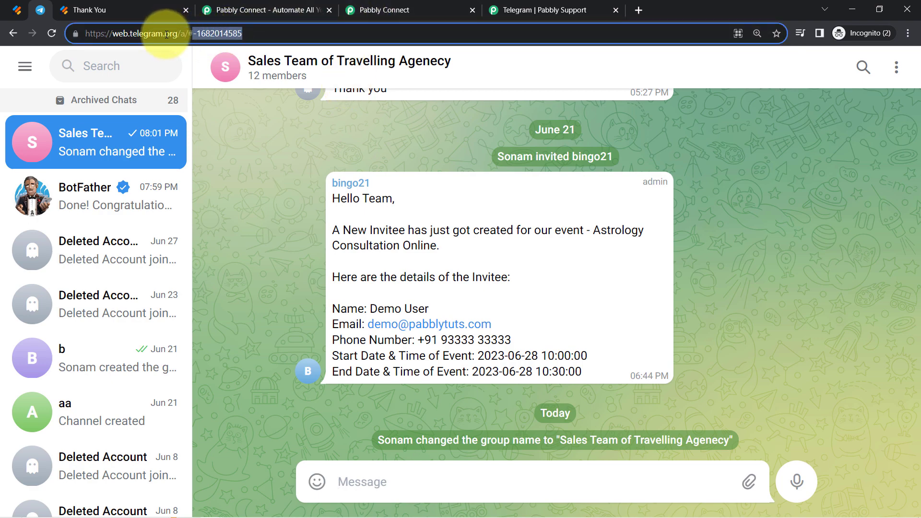
pyautogui.click(379, 9)
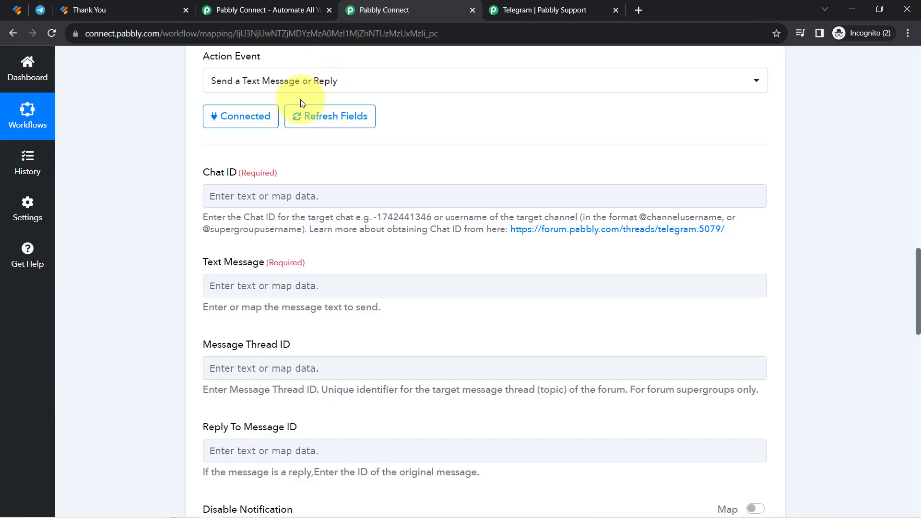
pyautogui.click(235, 199)
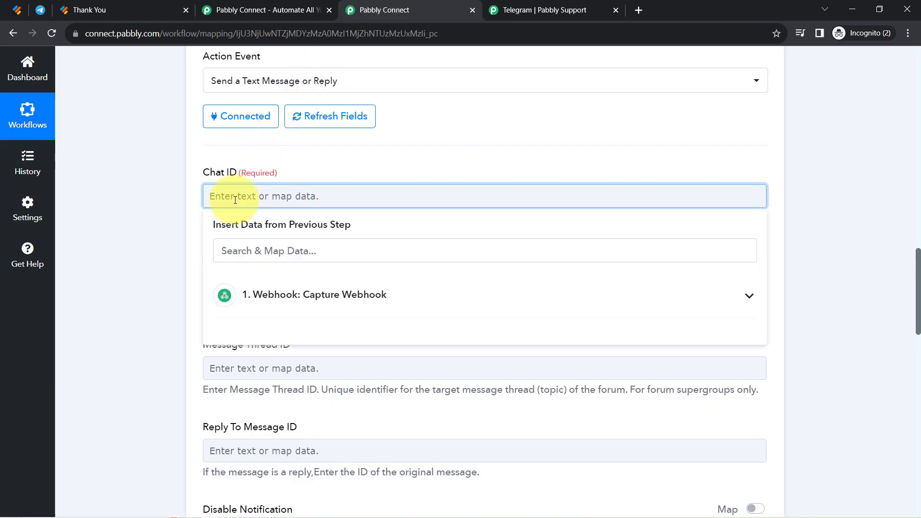
pyautogui.hotkey('ctrl', 'v')
pyautogui.click(200, 175)
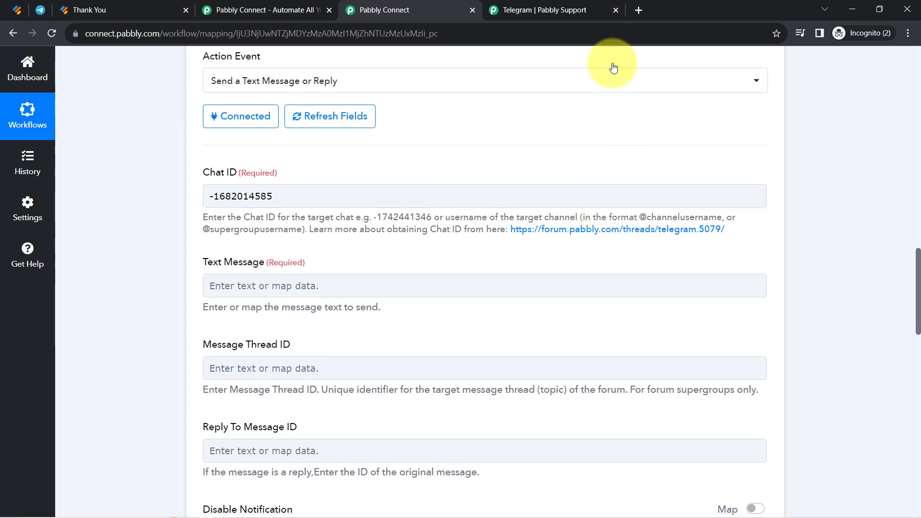
# Read the Pabbly forum's instructions on how to obtain a Chat ID, especially the prefix rule for channels
pyautogui.click(572, 4)
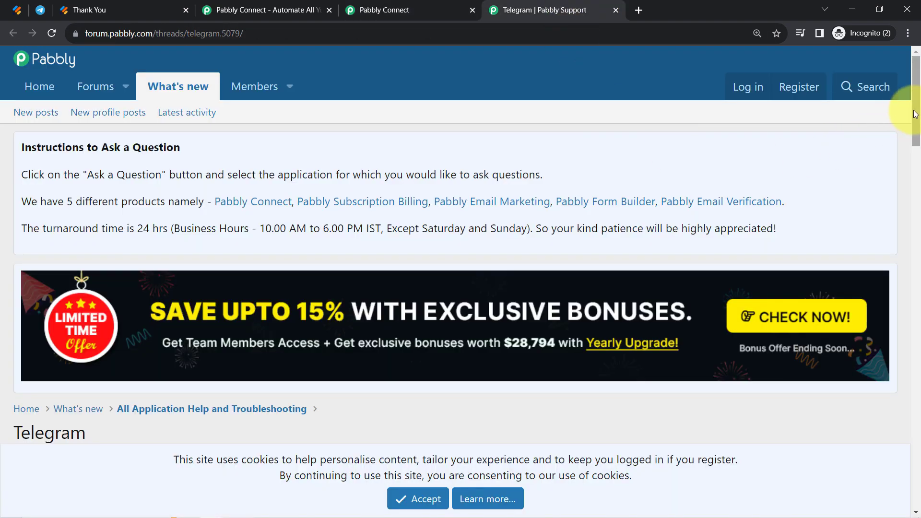
pyautogui.moveTo(917, 120); pyautogui.dragTo(917, 158)
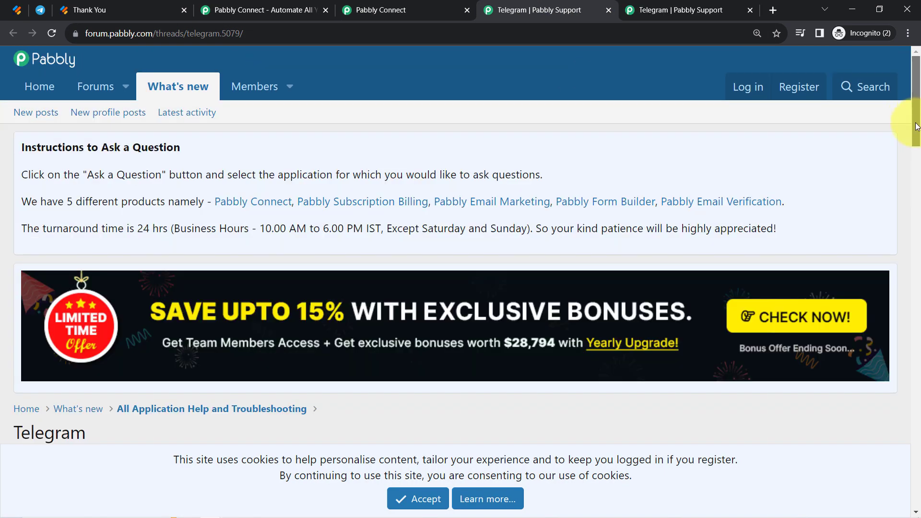
pyautogui.moveTo(917, 115); pyautogui.dragTo(891, 387)
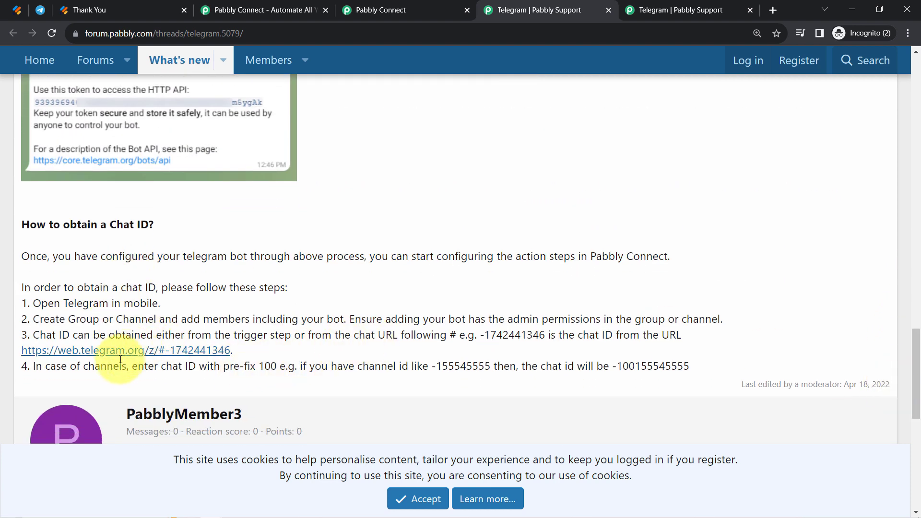
pyautogui.doubleClick(93, 367)
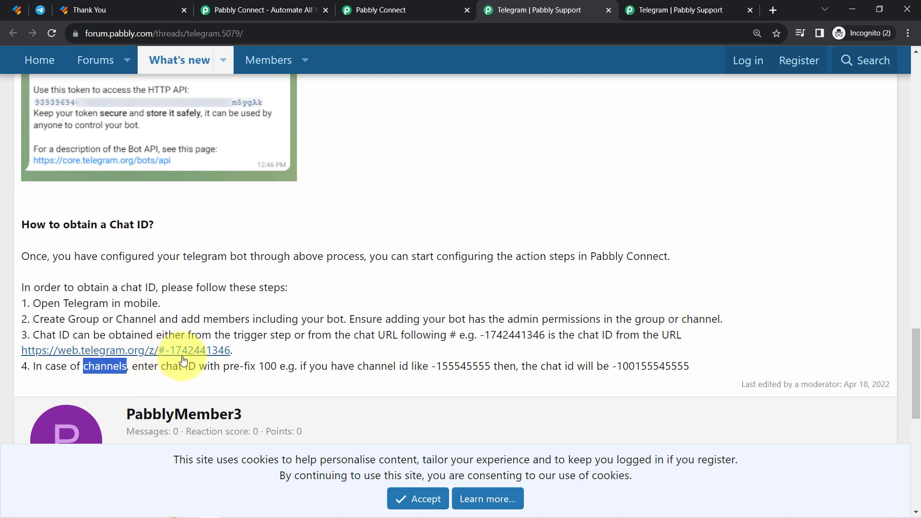
pyautogui.moveTo(433, 366); pyautogui.dragTo(489, 366)
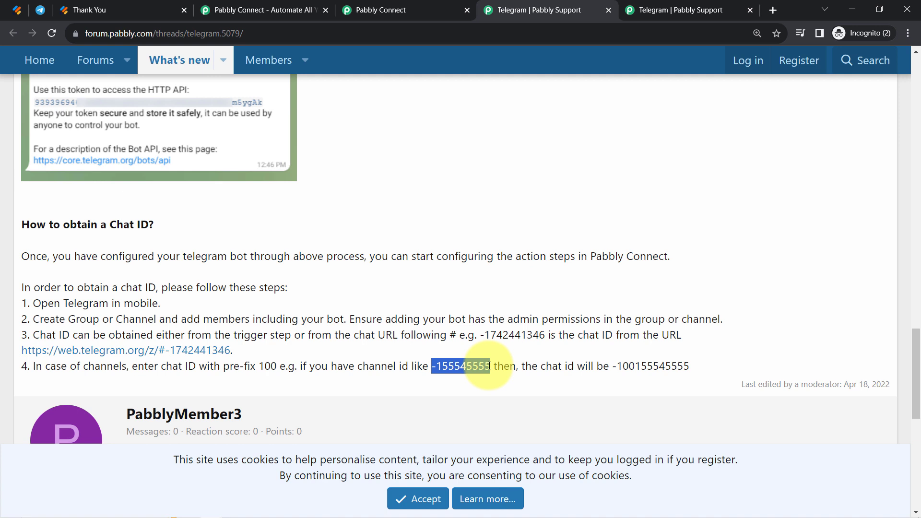
pyautogui.click(636, 364)
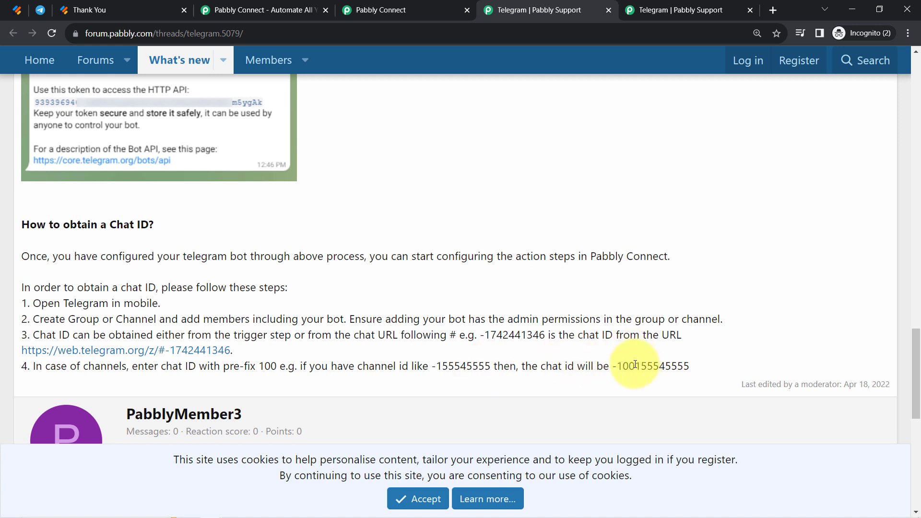
pyautogui.moveTo(633, 365); pyautogui.dragTo(621, 364)
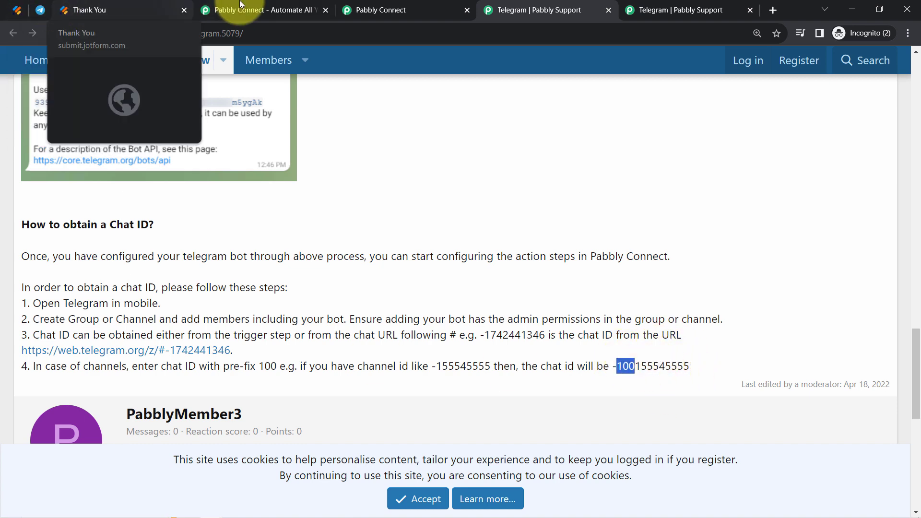
# Back in the Pabbly Connect workflow, insert the prefix 100 after the minus sign in the Chat ID
pyautogui.click(379, 10)
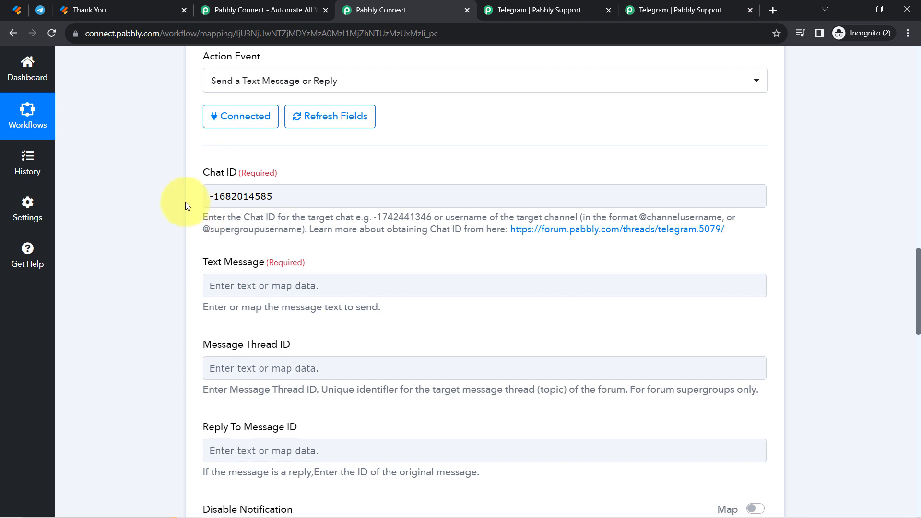
pyautogui.click(214, 198)
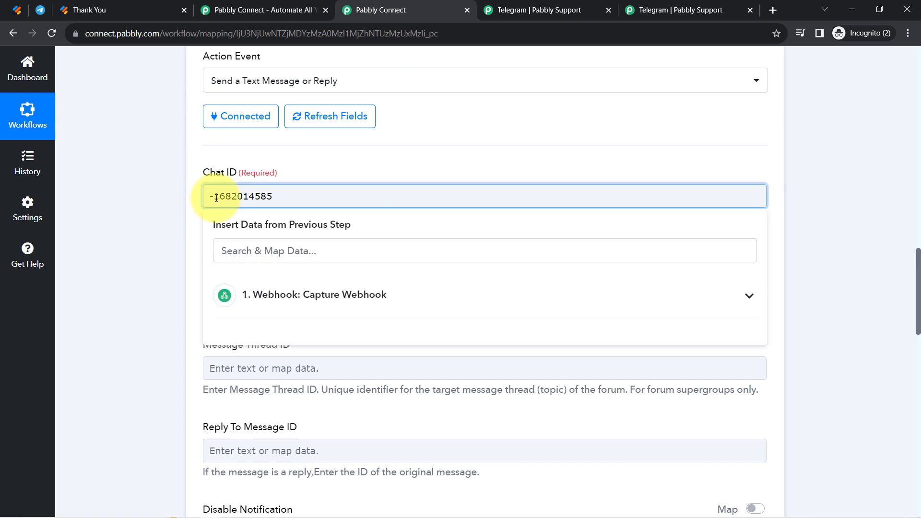
pyautogui.write('100')
pyautogui.click(180, 226)
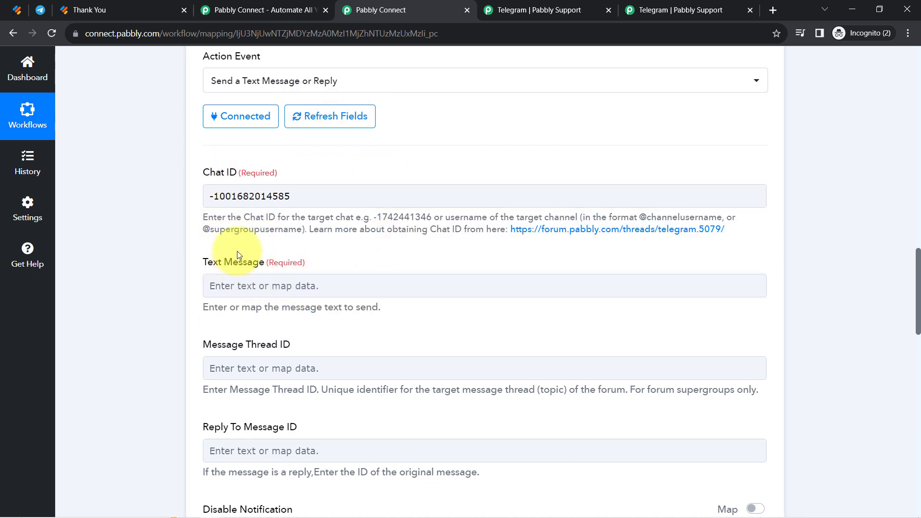
# Start the Text Message with the greeting "Hello Team Members," followed by the line "We've received a new enquiry of travelling."
pyautogui.click(221, 284)
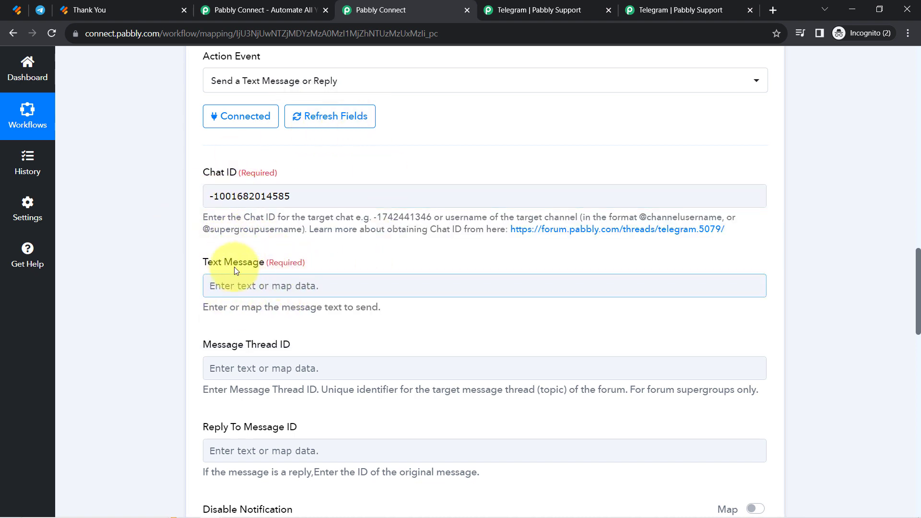
pyautogui.click(257, 287)
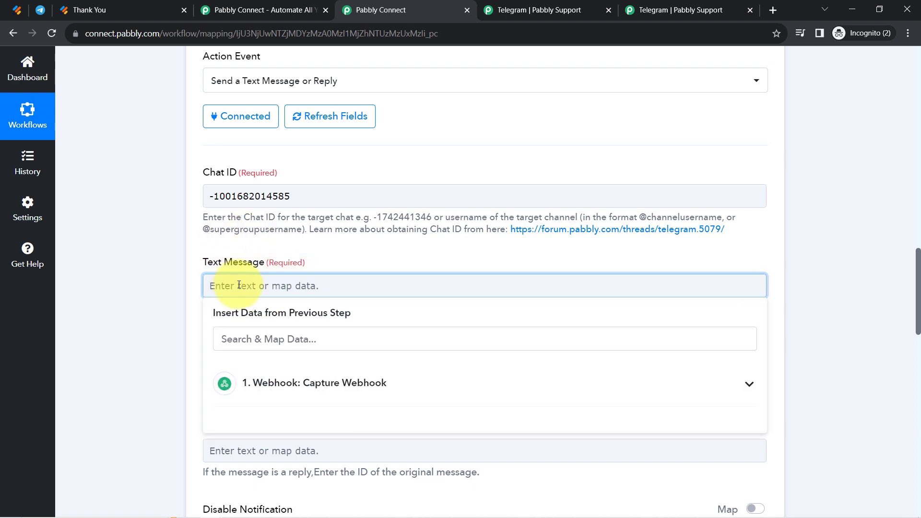
pyautogui.write('Hello')
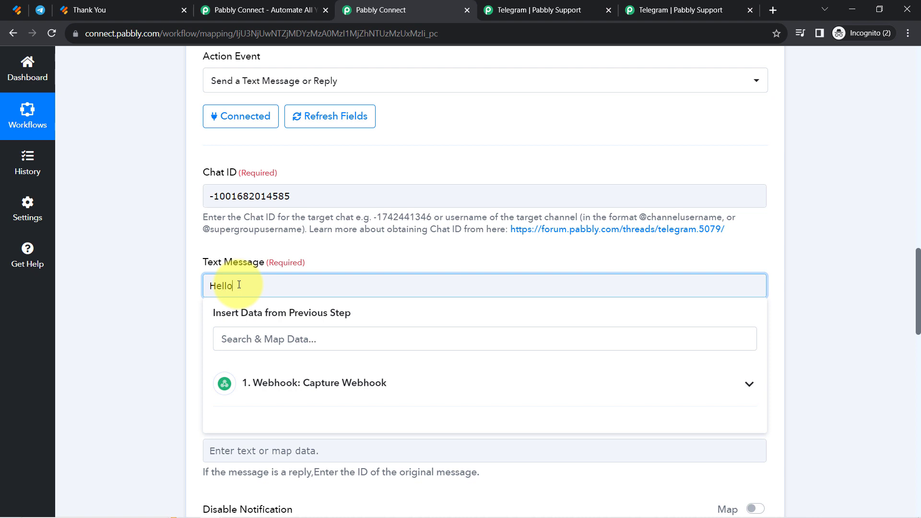
pyautogui.write(' Team Members,')
pyautogui.press('Return')
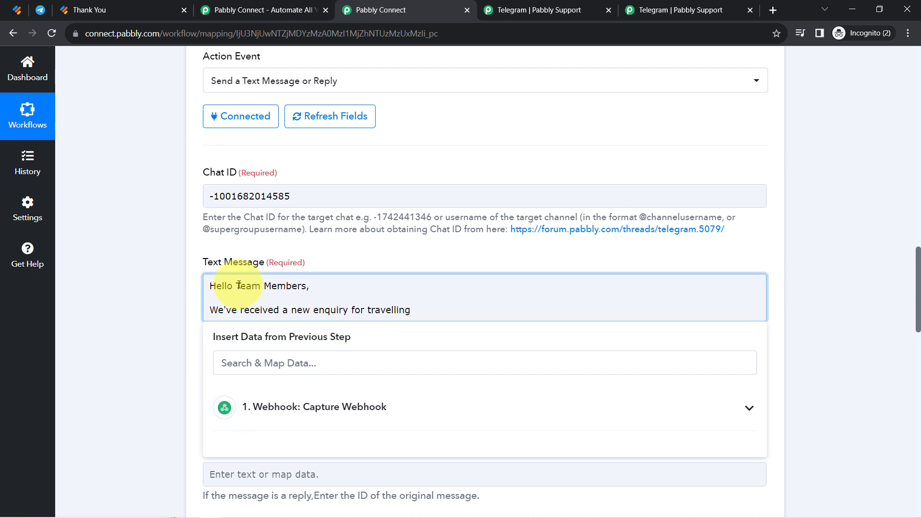
pyautogui.write('of')
# Add the line "I'm sharing the details of the enquiry, kindly follow up that person and try to convert at your best." to the Text Message
pyautogui.press('Return')
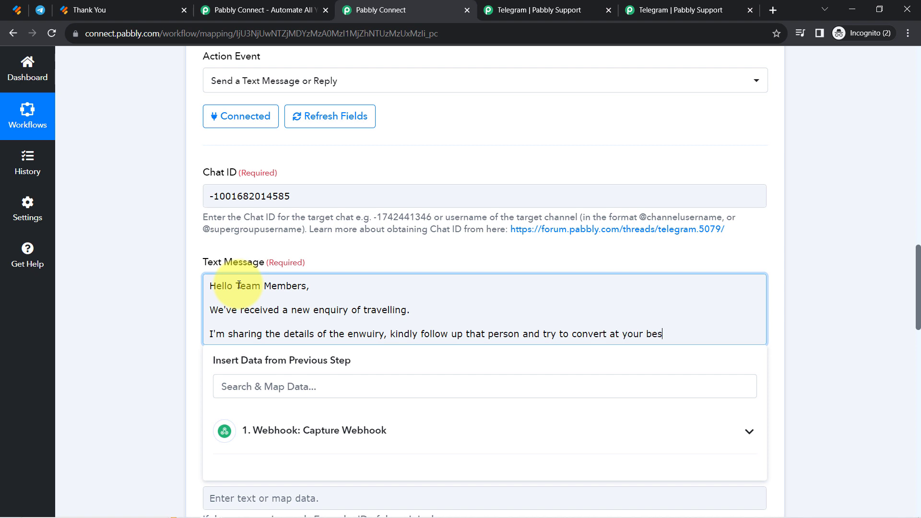
pyautogui.press('Return')
pyautogui.press('Return')
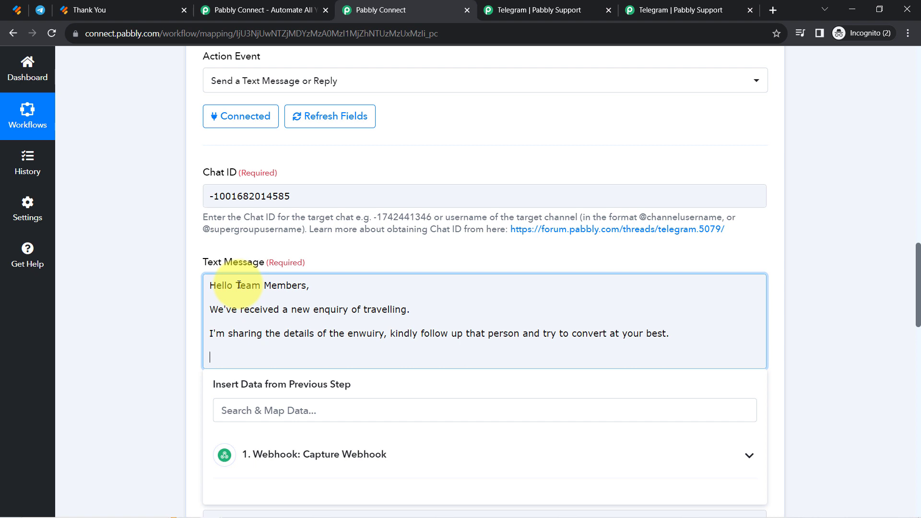
pyautogui.click(360, 333)
pyautogui.press('BackSpace')
pyautogui.write('q')
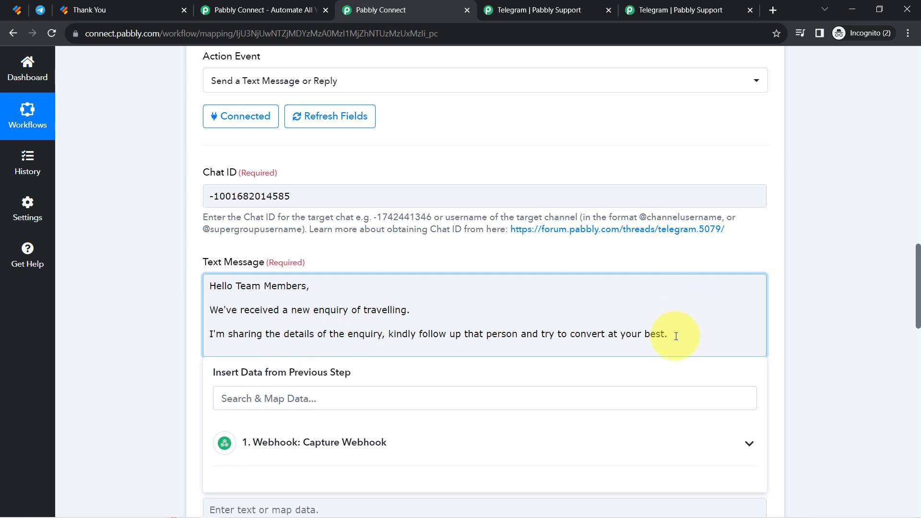
# Add a "Name:" line to the Text Message and map the webhook's RawRequest Q3 Name First field into it
pyautogui.press('Return')
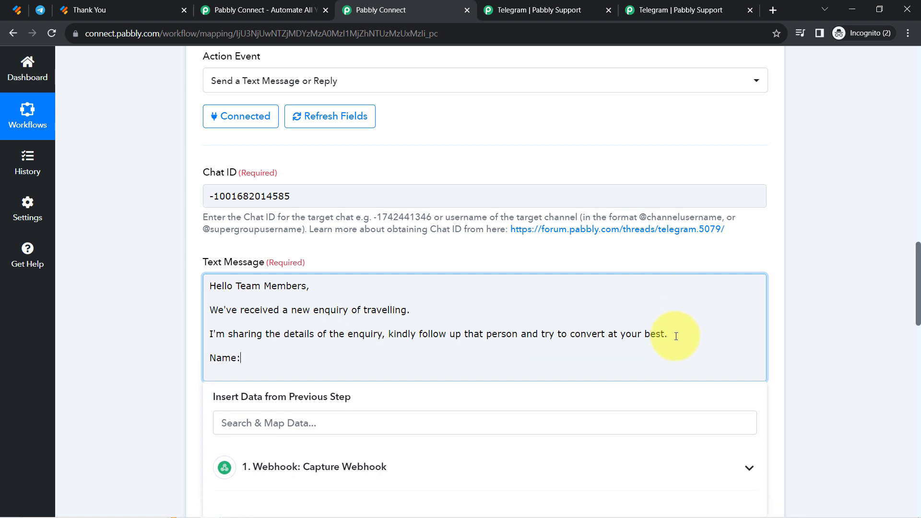
pyautogui.write('Name:')
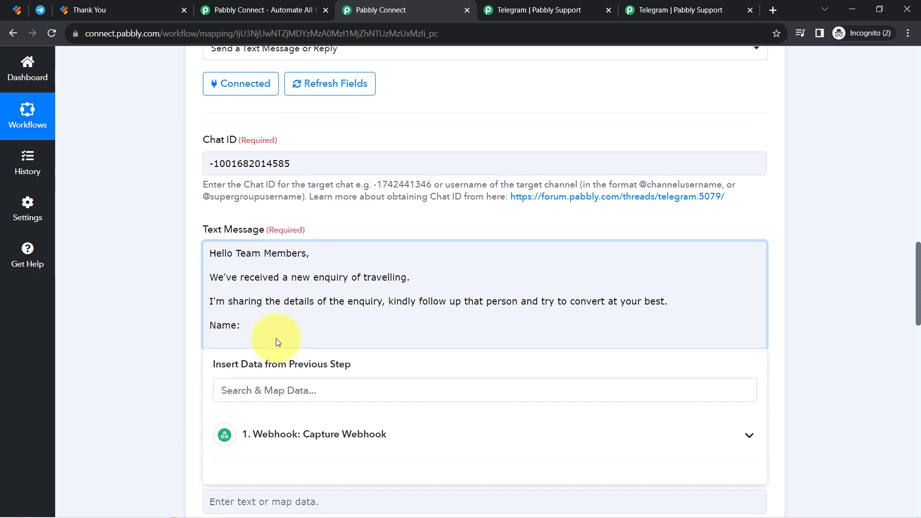
pyautogui.scroll(12, 919, 288)
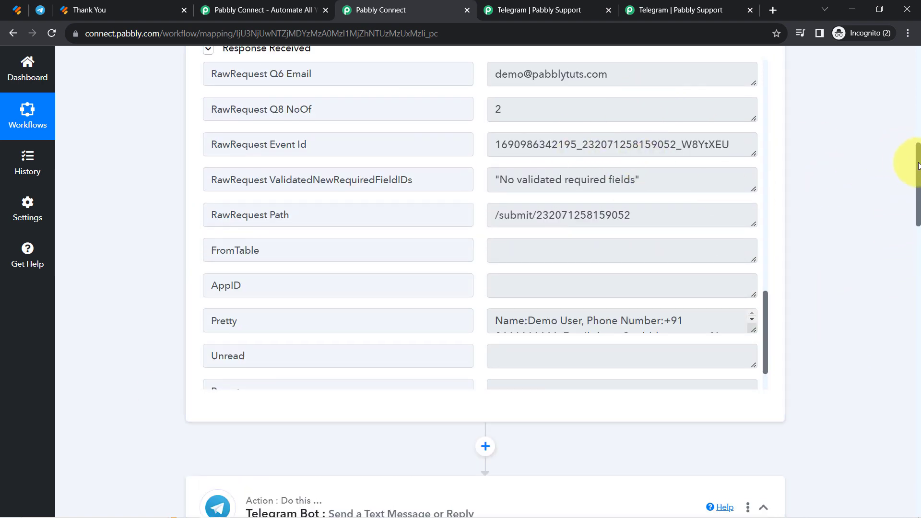
pyautogui.moveTo(919, 166); pyautogui.dragTo(920, 291)
pyautogui.click(144, 243)
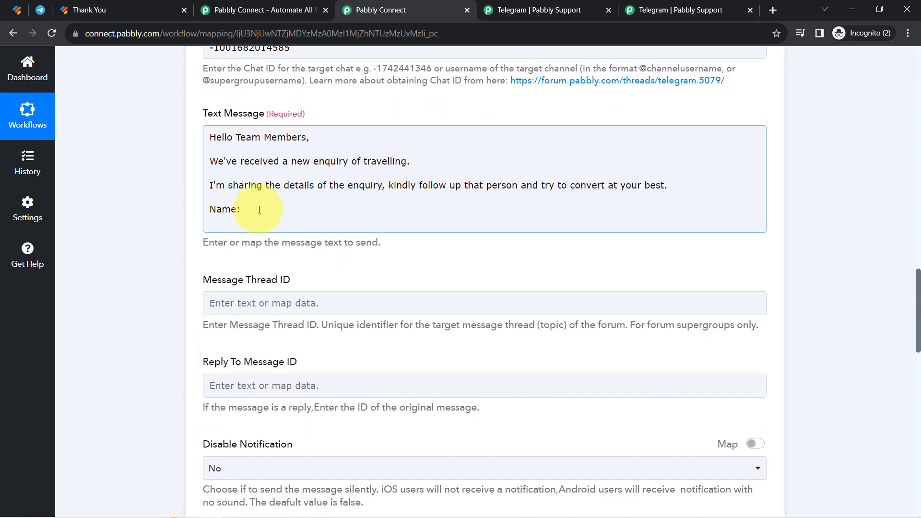
pyautogui.click(253, 212)
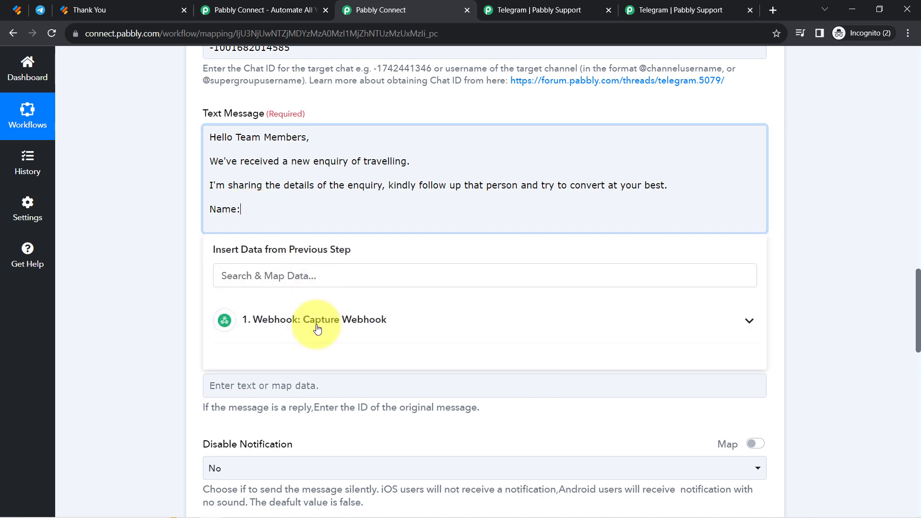
pyautogui.click(285, 326)
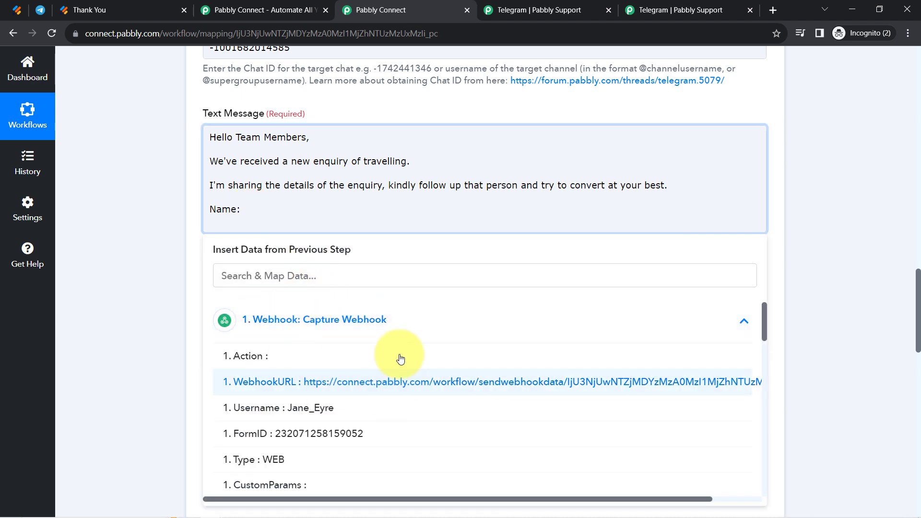
pyautogui.click(284, 280)
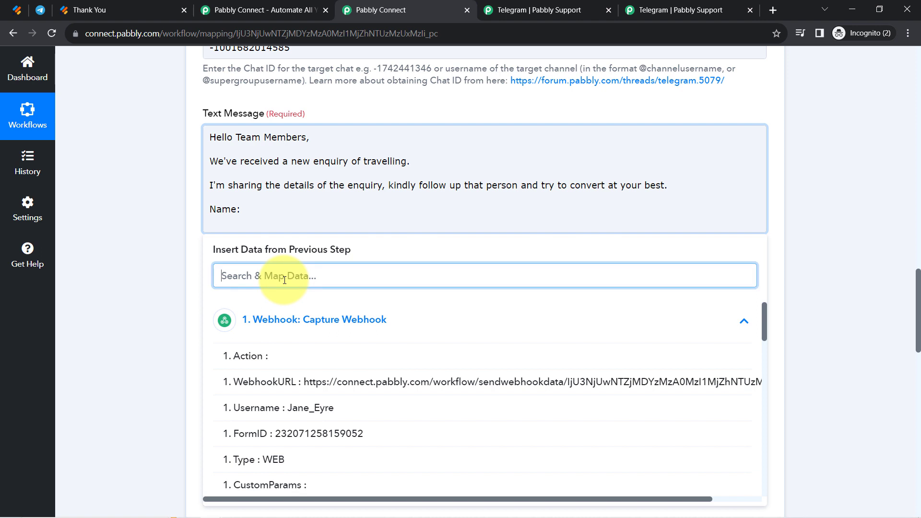
pyautogui.write('dem')
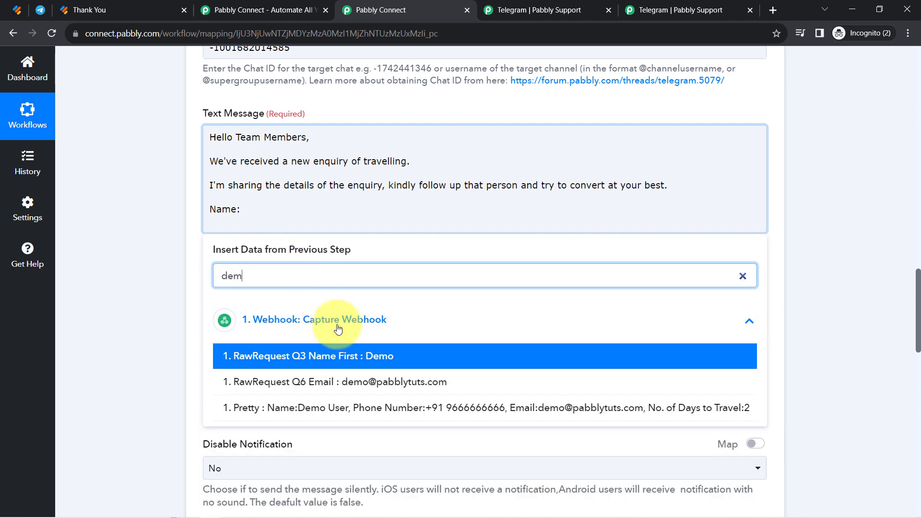
pyautogui.click(320, 356)
# Map the webhook's RawRequest Q3 Name Last field after the first name on the Name line
pyautogui.click(317, 287)
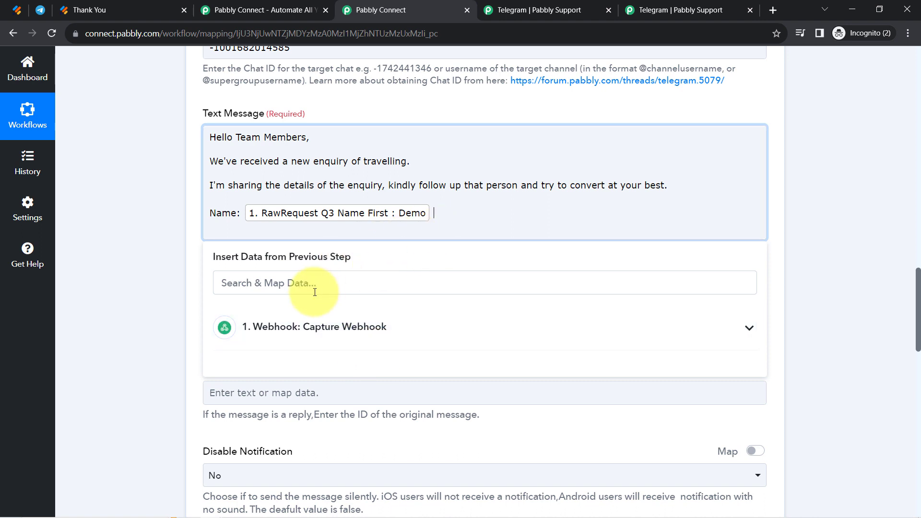
pyautogui.write('user')
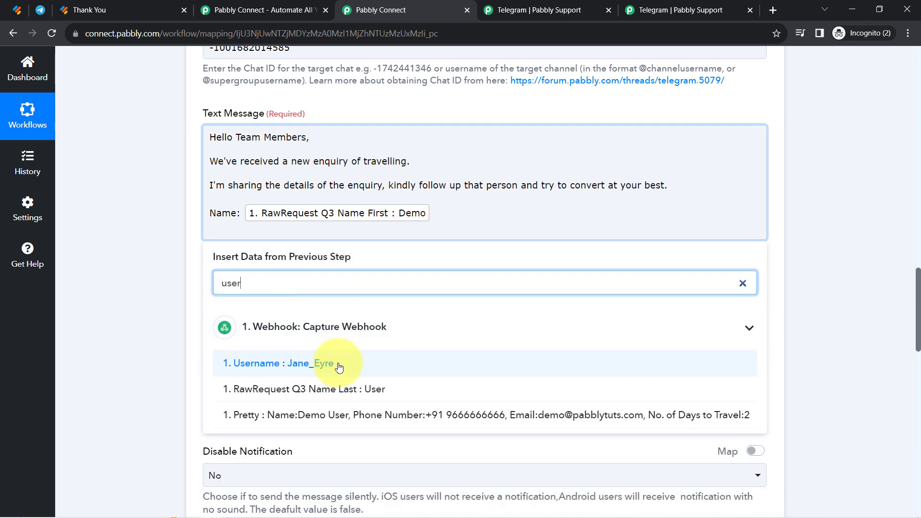
pyautogui.click(388, 390)
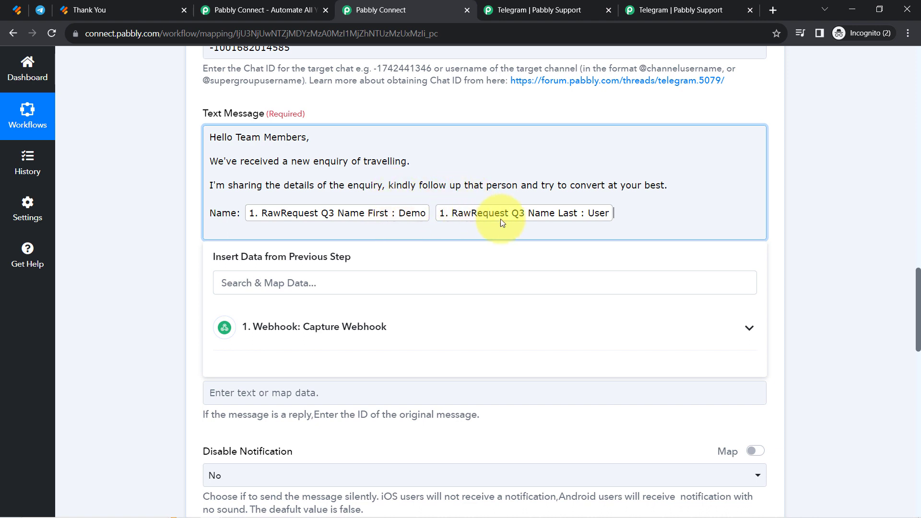
# Add an "Email ID:" line to the message and map the webhook's RawRequest Q6 Email field into it
pyautogui.press('Return')
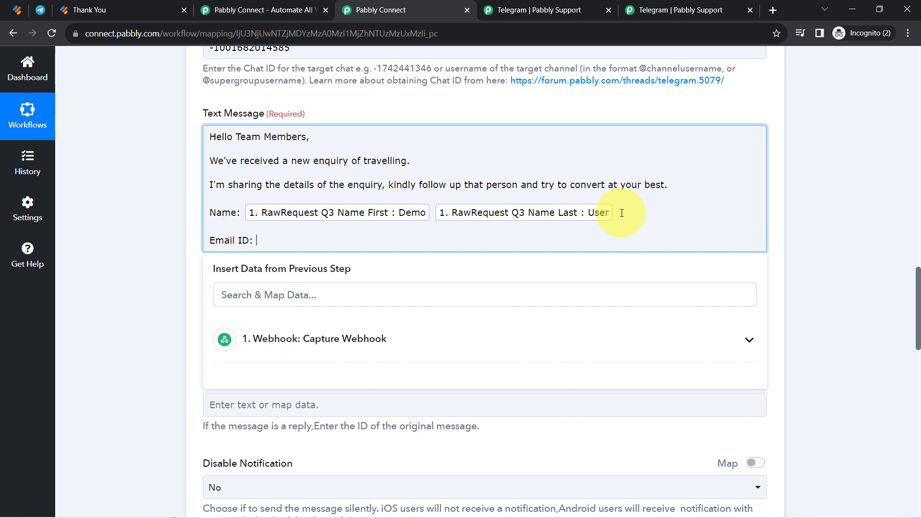
pyautogui.click(255, 294)
pyautogui.write('@')
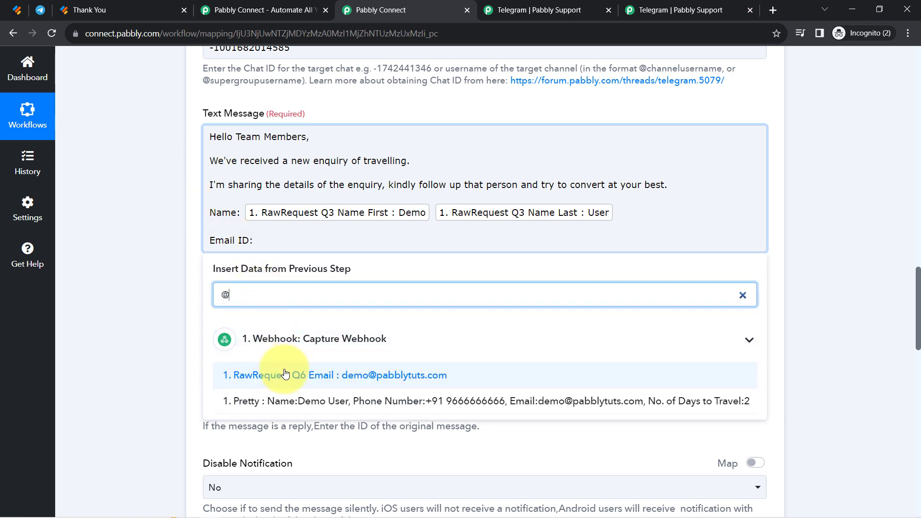
pyautogui.click(267, 376)
# Add a "Phone Number:" line to the message and map the webhook's RawRequest Q5 PhoneNumber Phone field into it
pyautogui.press('Return')
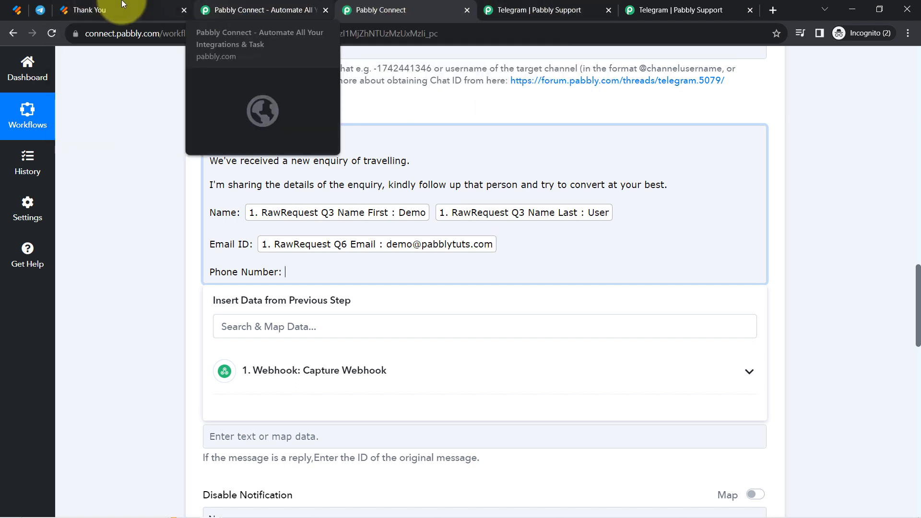
pyautogui.scroll(15, 895, 187)
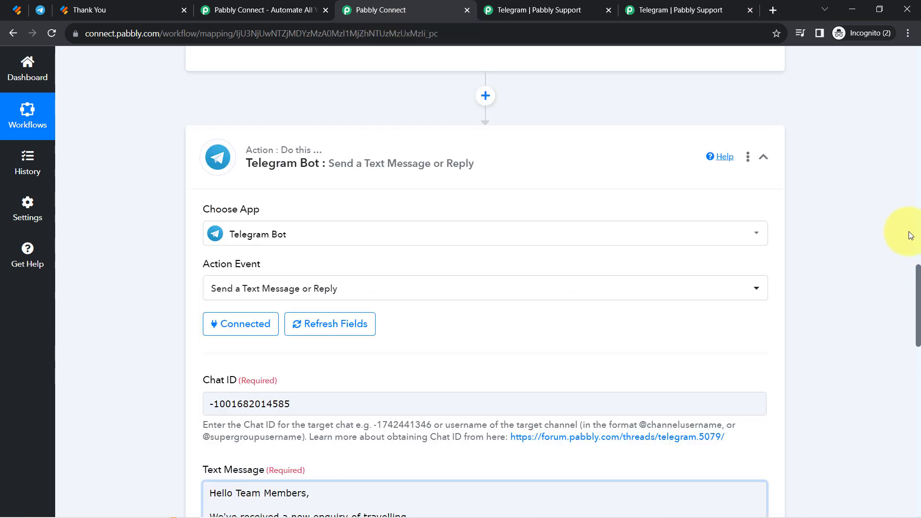
pyautogui.scroll(-4, 891, 169)
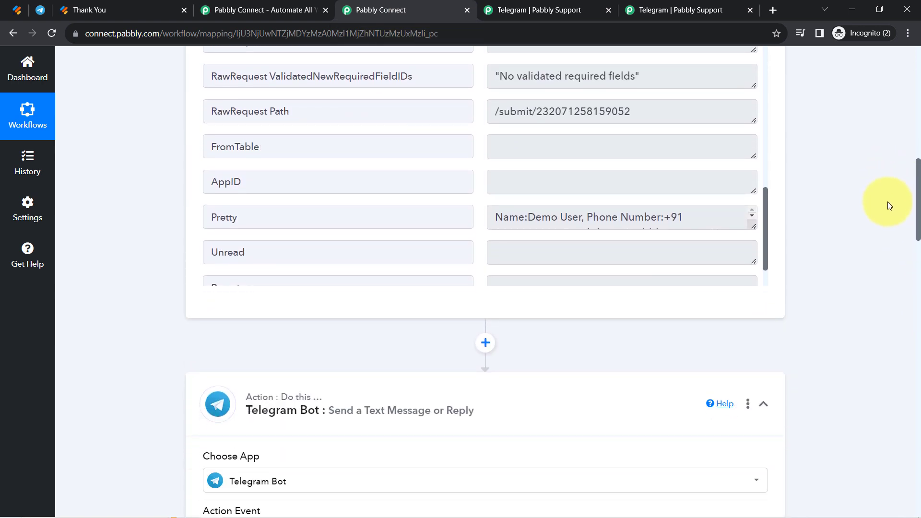
pyautogui.scroll(-8, 889, 211)
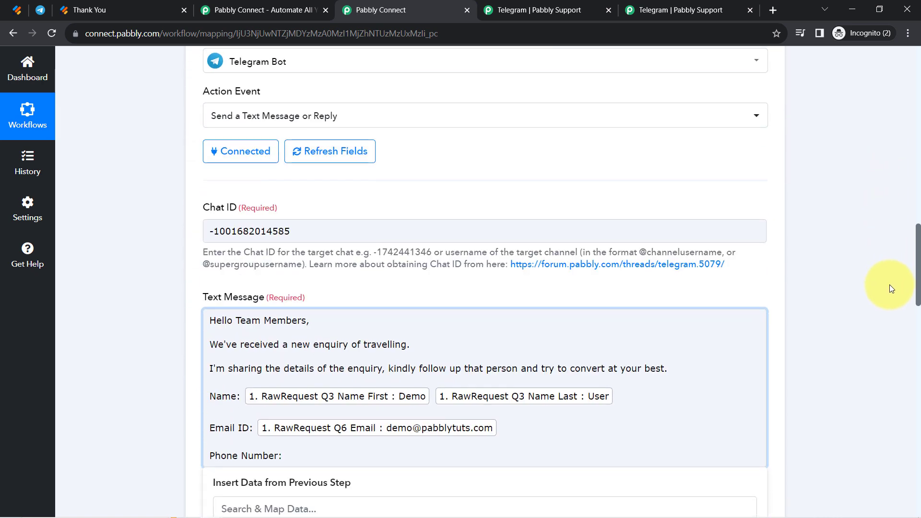
pyautogui.scroll(-4, 890, 288)
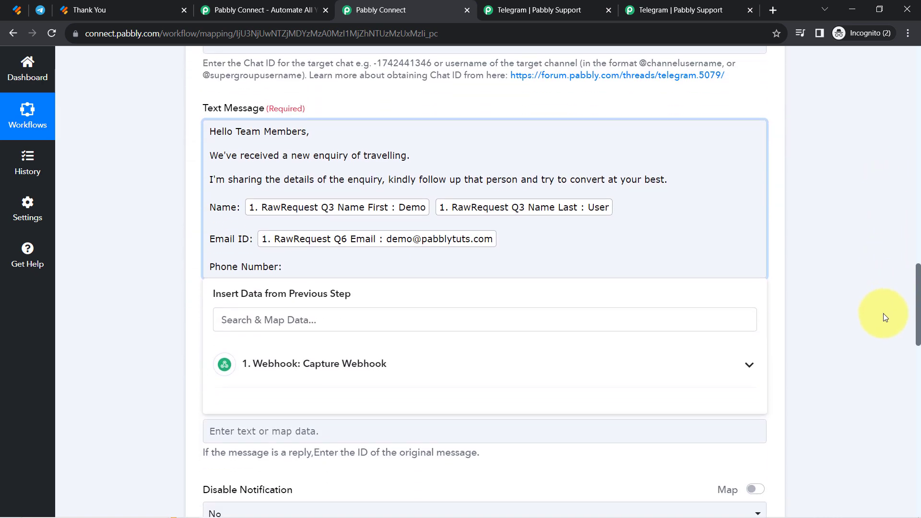
pyautogui.click(265, 291)
pyautogui.write('96')
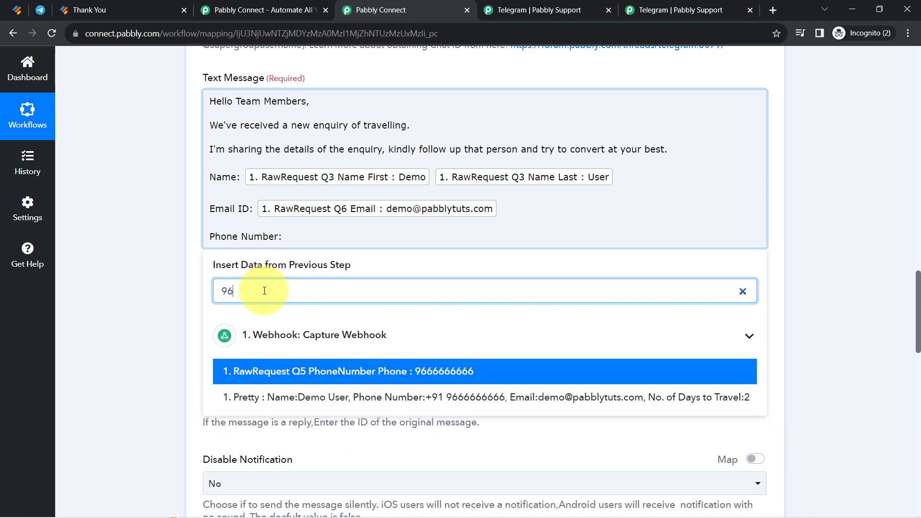
pyautogui.click(259, 370)
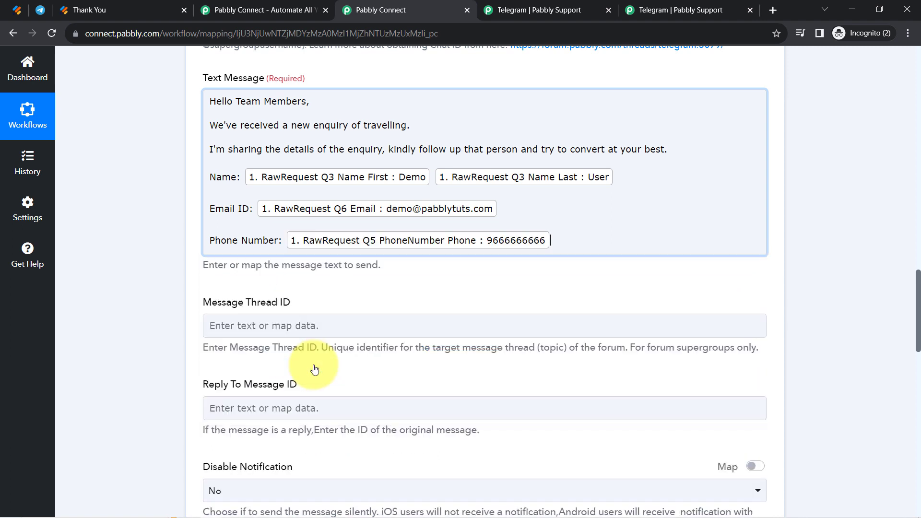
# Add a "No, of Days to TRavel:" line to the message and map the webhook's Pretty field into it
pyautogui.press('Return')
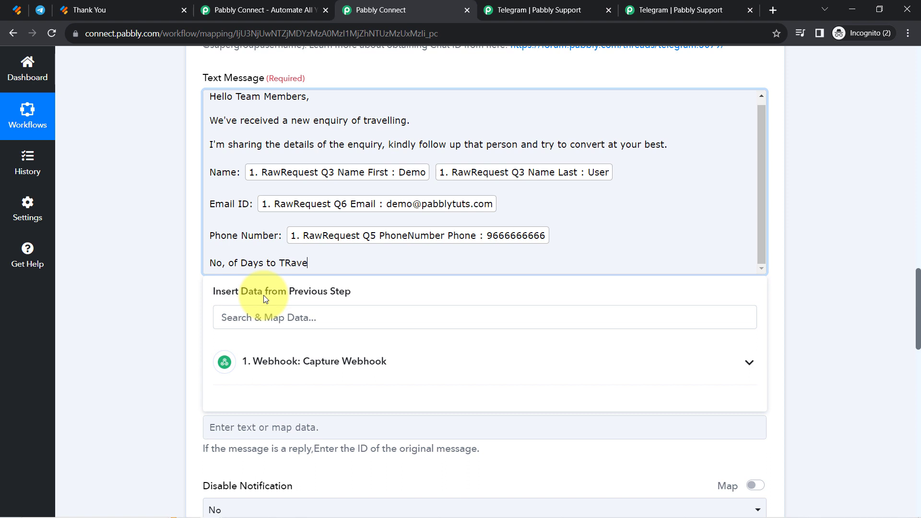
pyautogui.click(258, 323)
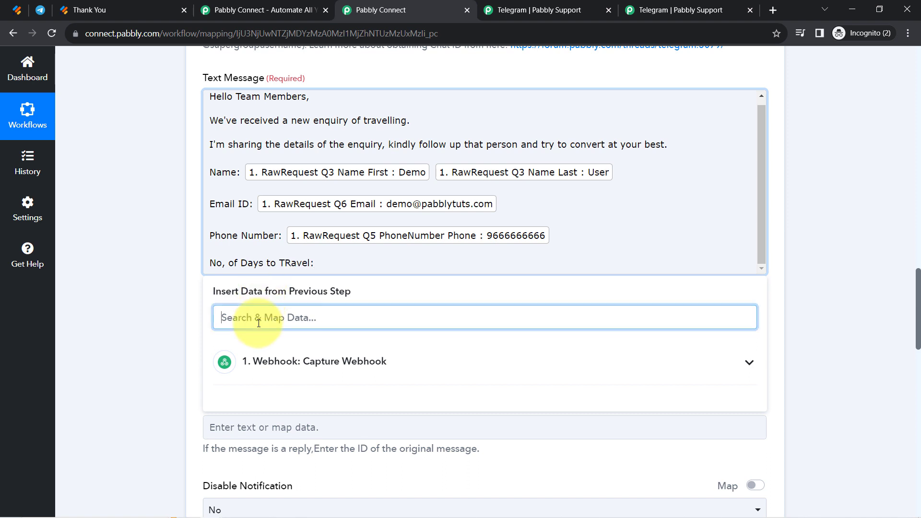
pyautogui.write('2')
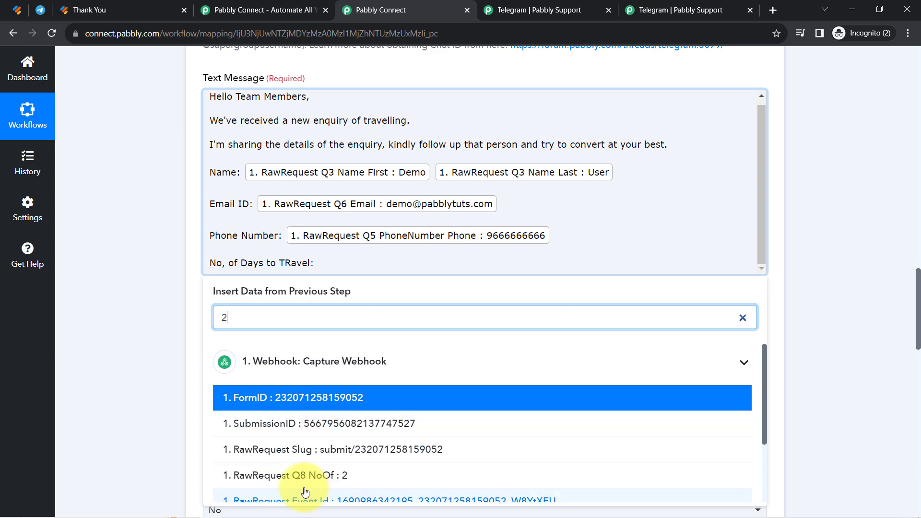
pyautogui.scroll(-6, 322, 482)
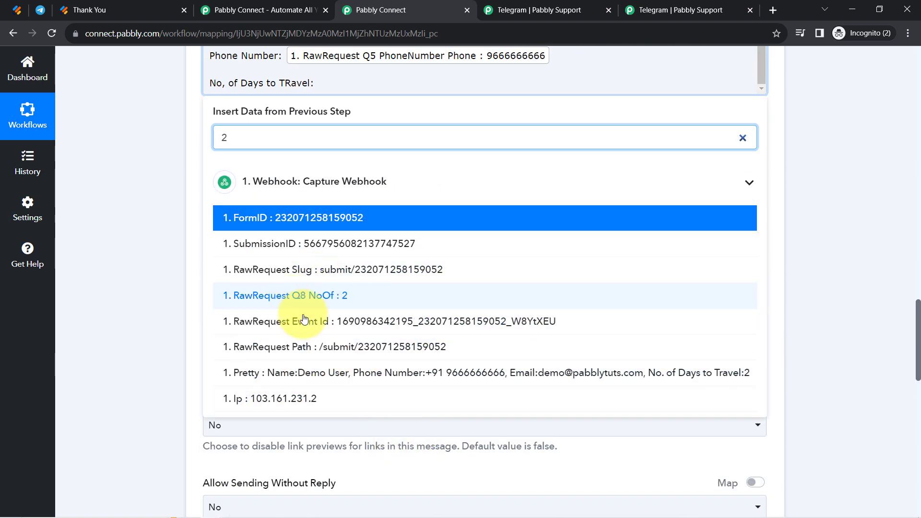
pyautogui.click(733, 374)
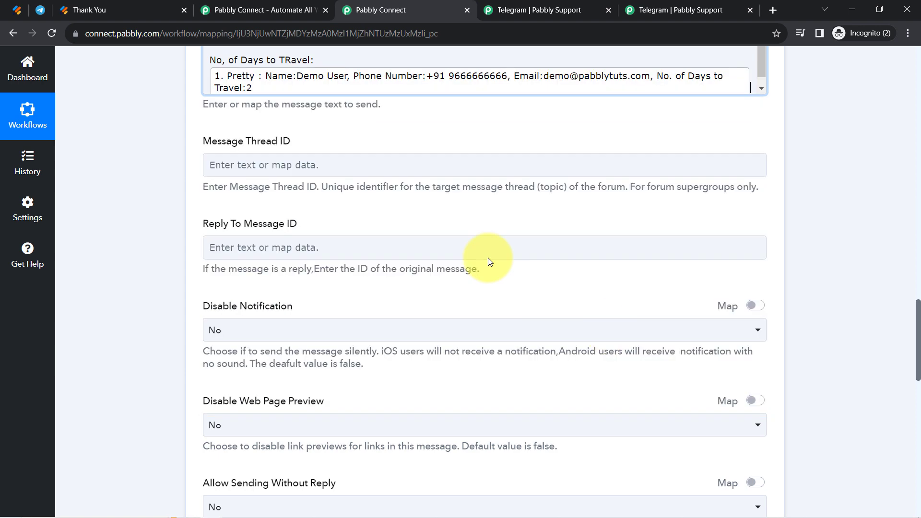
# Review the composed Text Message and the remaining optional settings of the Telegram action, through to Simple Response
pyautogui.click(124, 217)
pyautogui.scroll(5, 909, 269)
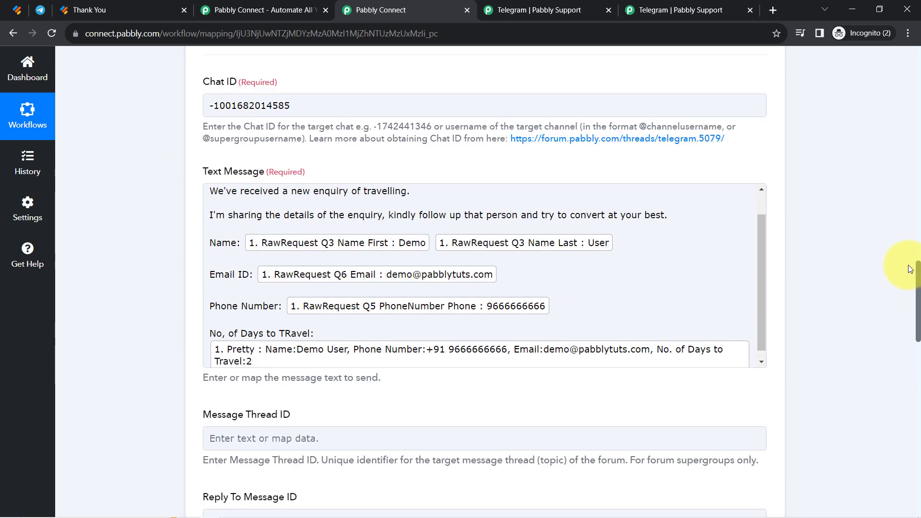
pyautogui.scroll(-3, 903, 273)
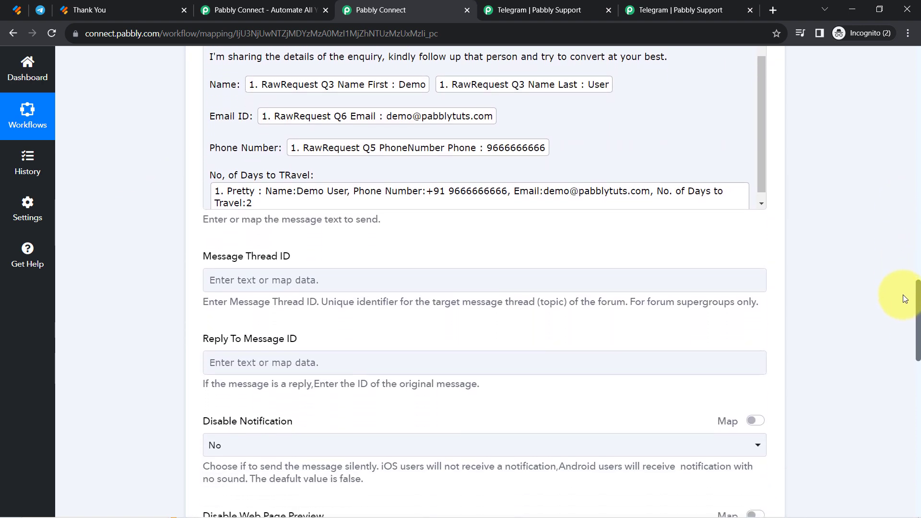
pyautogui.scroll(-3, 902, 300)
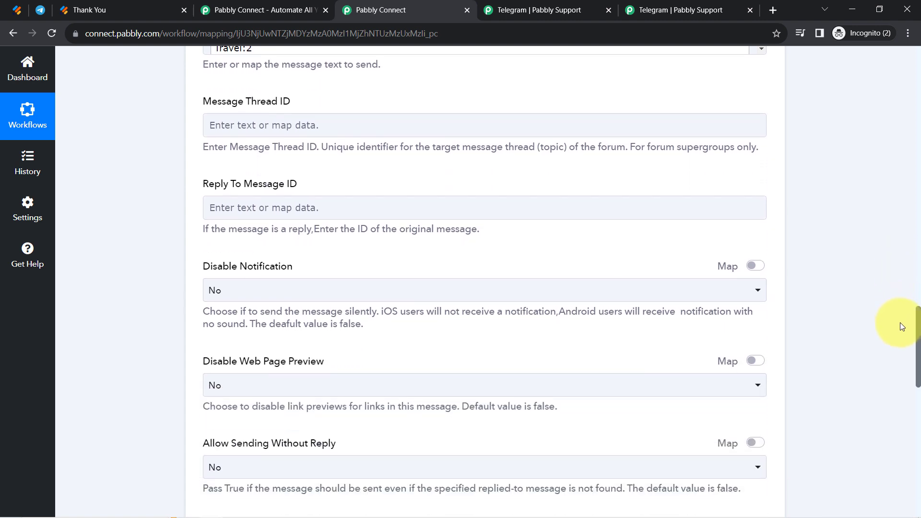
pyautogui.scroll(-5, 900, 328)
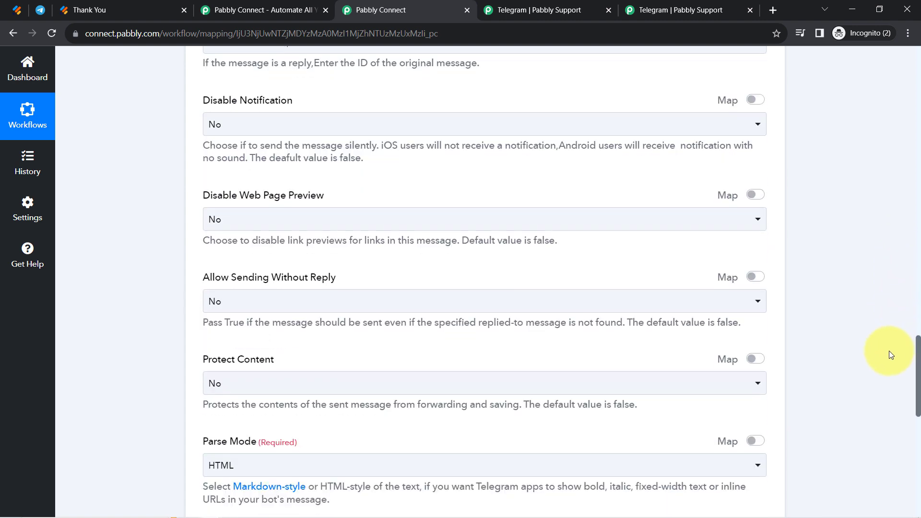
pyautogui.scroll(-6, 885, 372)
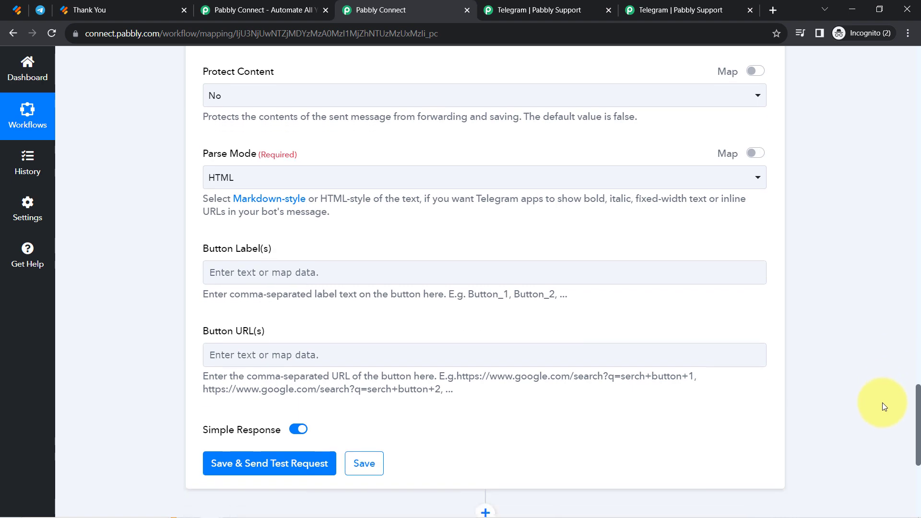
pyautogui.scroll(-3, 882, 421)
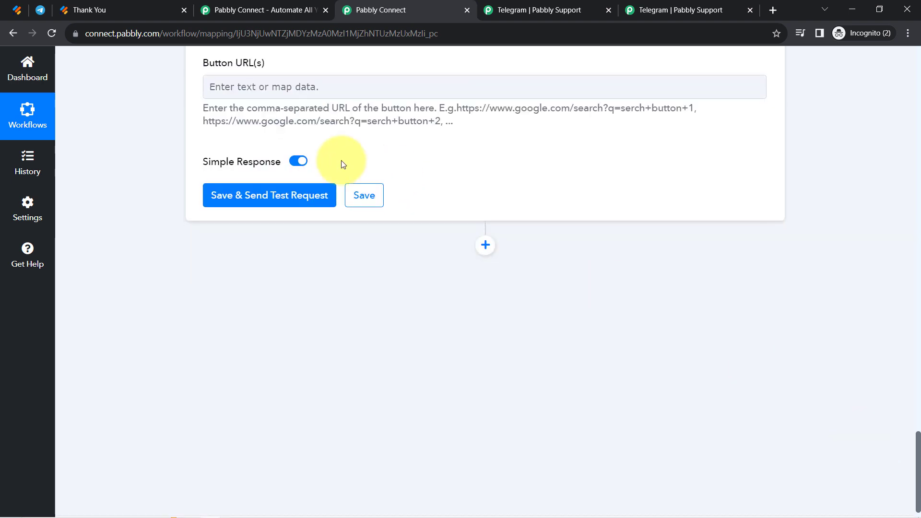
pyautogui.click(256, 208)
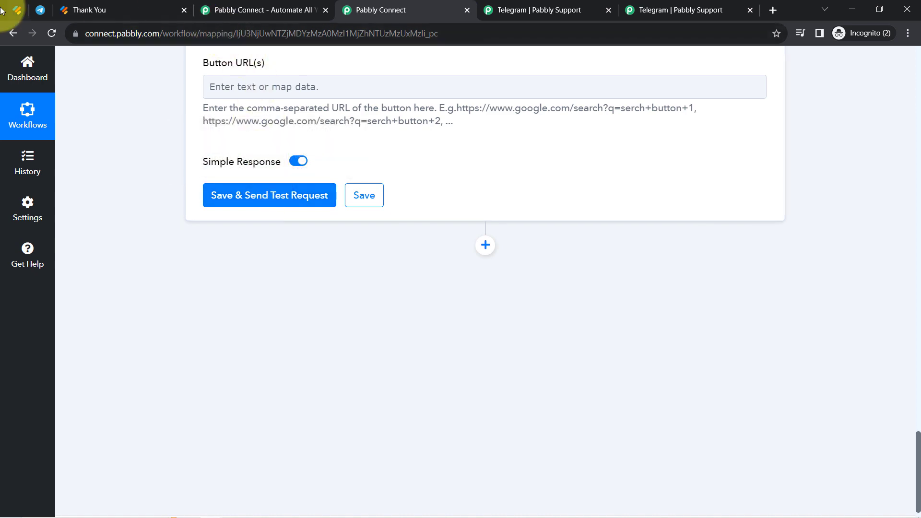
# Switch to Telegram and copy the bot username webhookconnection_bot from the BotFather chat
pyautogui.click(38, 10)
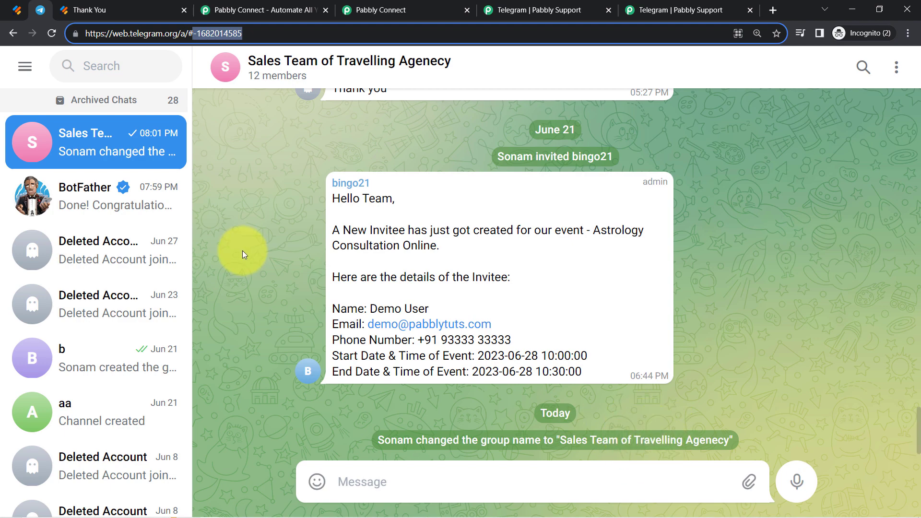
pyautogui.click(120, 211)
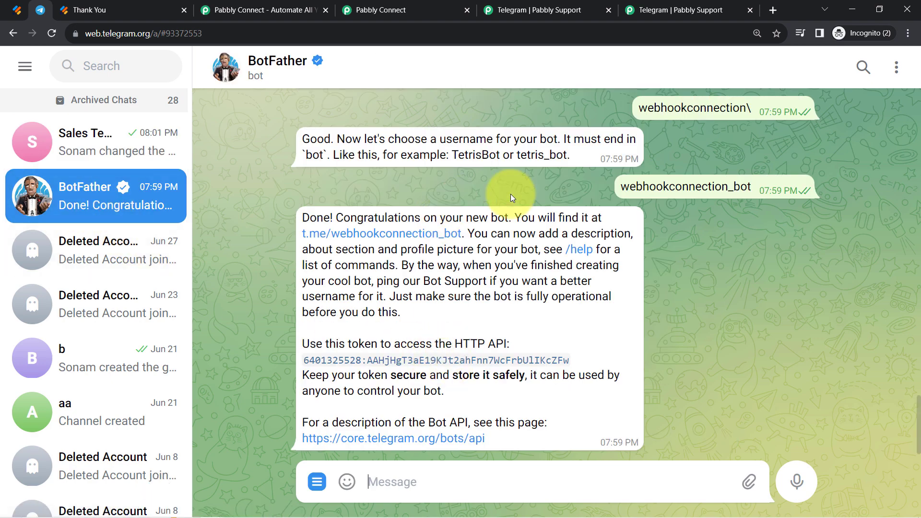
pyautogui.doubleClick(665, 187)
pyautogui.hotkey('ctrl', 'c')
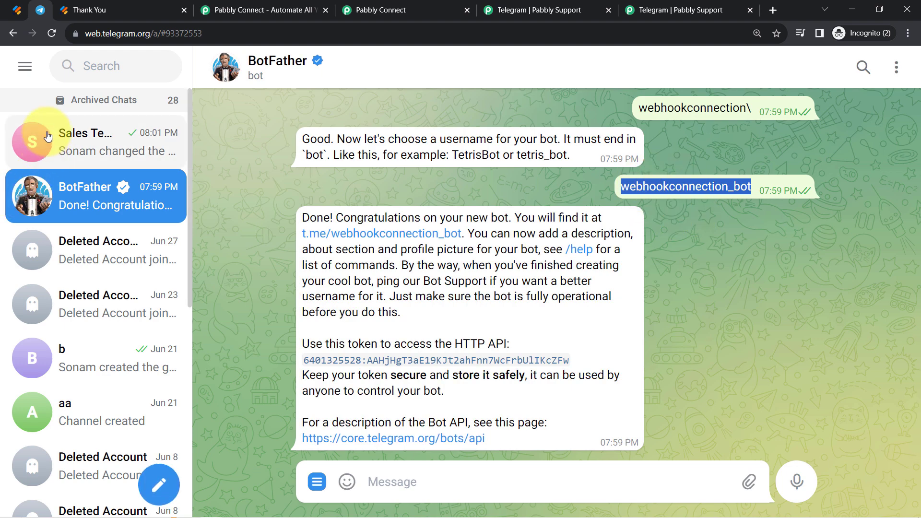
# Add webhookconnection_bot as a member of the Sales Team of Travelling Agenecy group
pyautogui.click(78, 132)
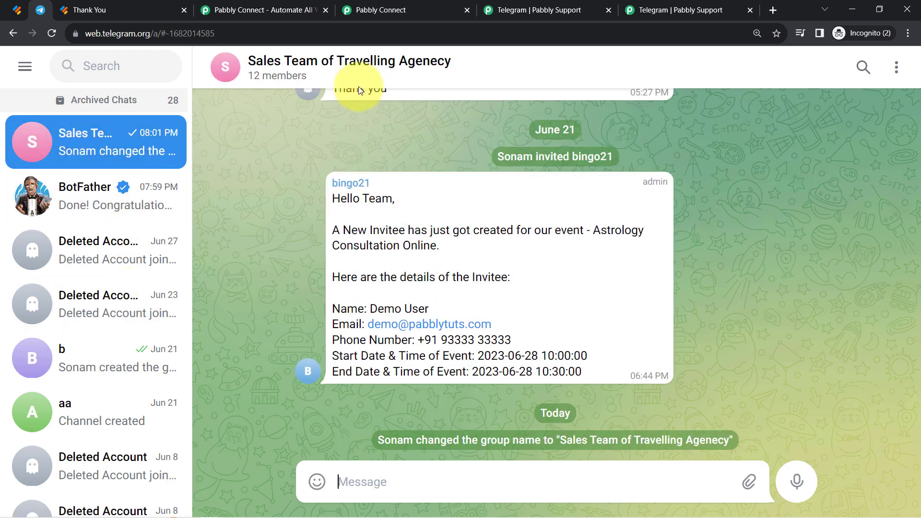
pyautogui.click(272, 81)
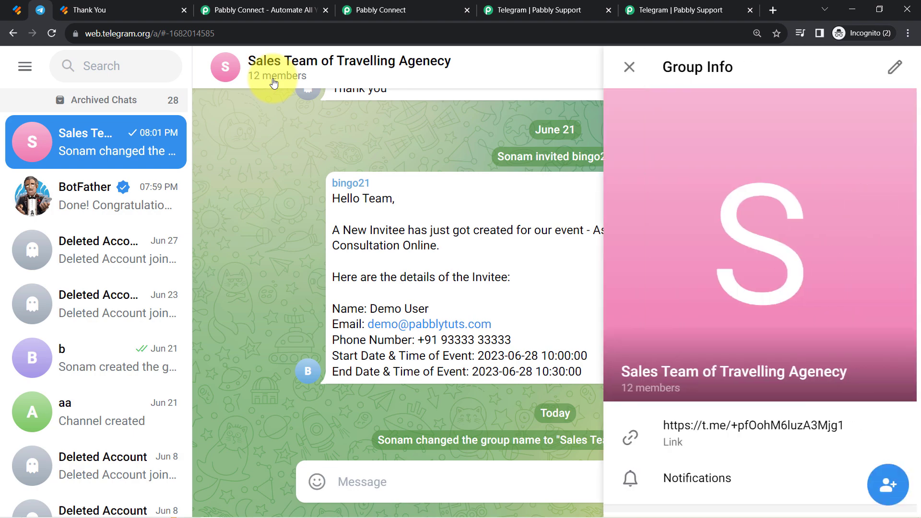
pyautogui.scroll(-2, 897, 364)
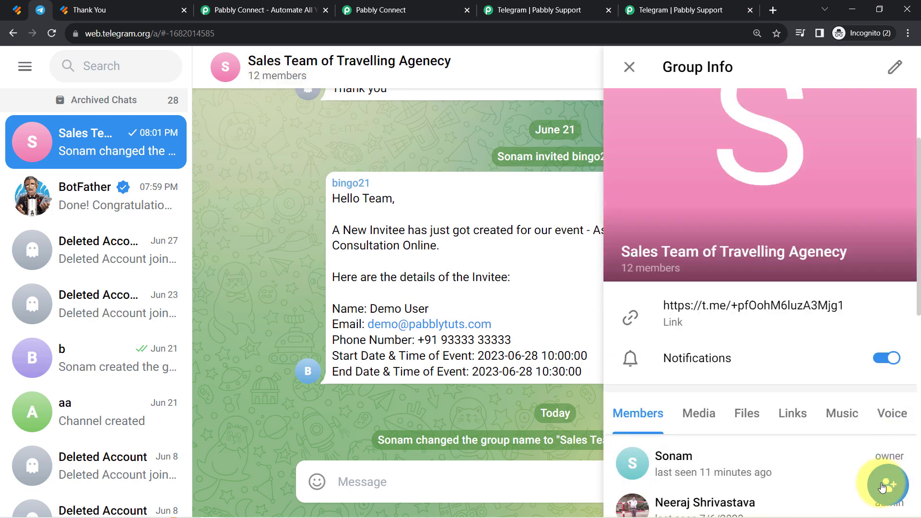
pyautogui.click(882, 487)
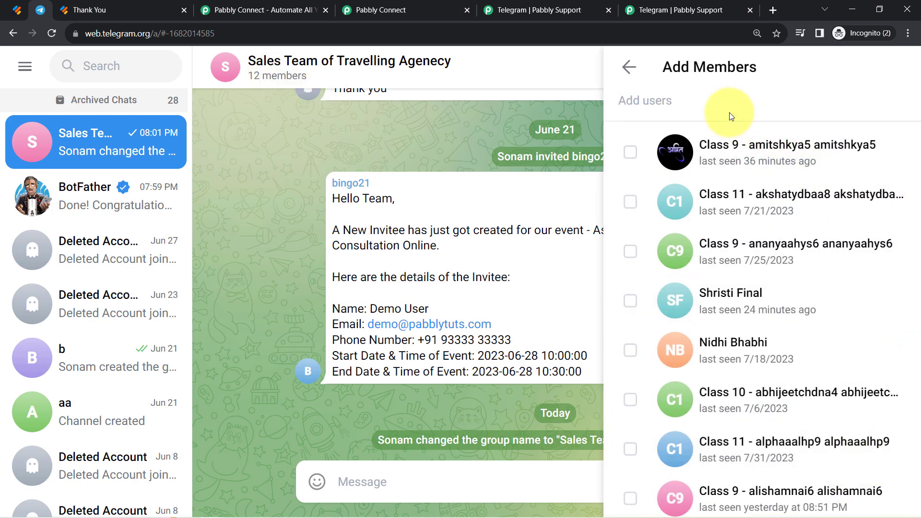
pyautogui.hotkey('ctrl', 'v')
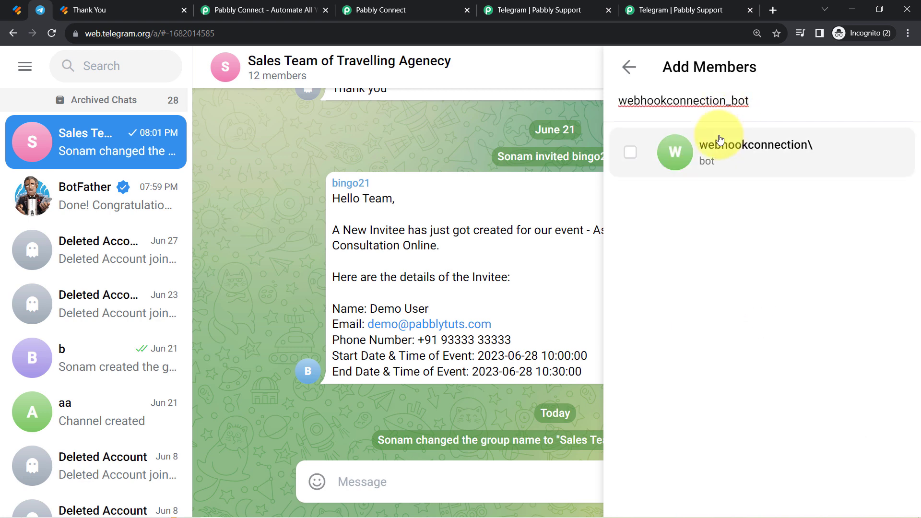
pyautogui.click(627, 154)
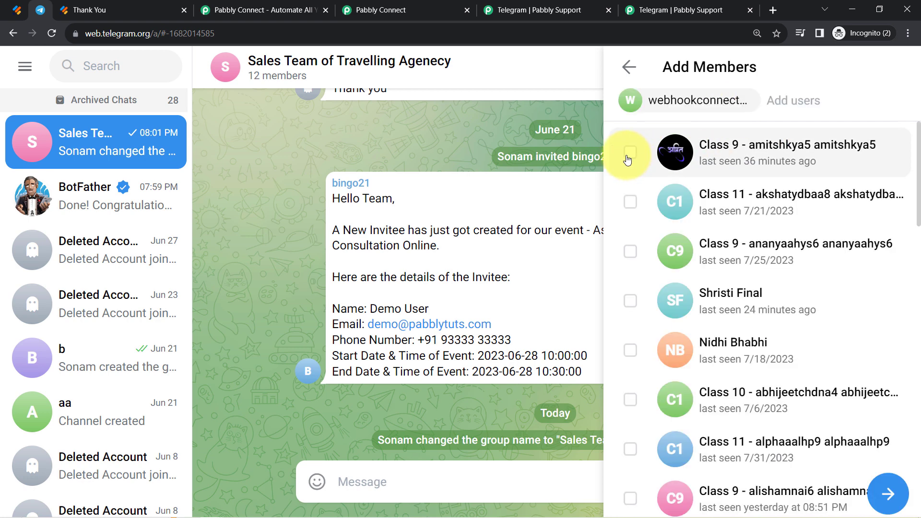
pyautogui.click(887, 485)
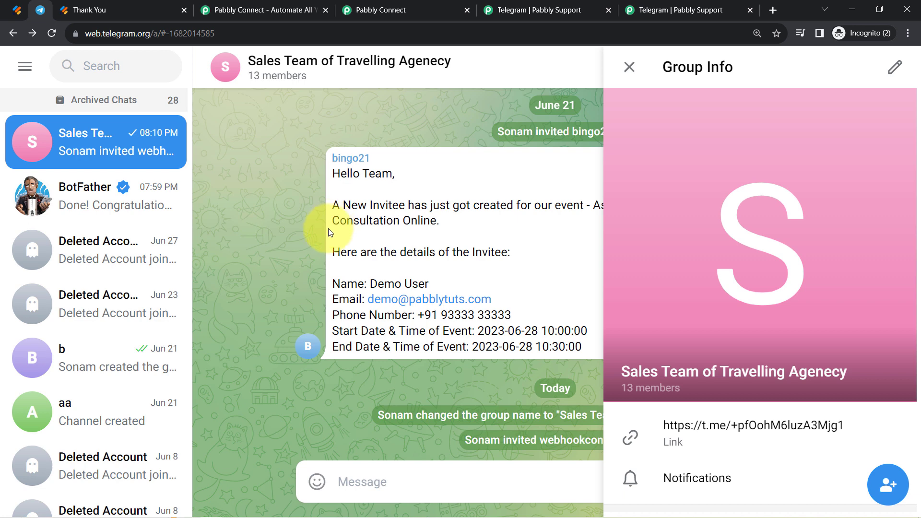
# Check the new bot's role in the group's member list, reloading Telegram and reopening the group info to check again
pyautogui.scroll(-4, 866, 306)
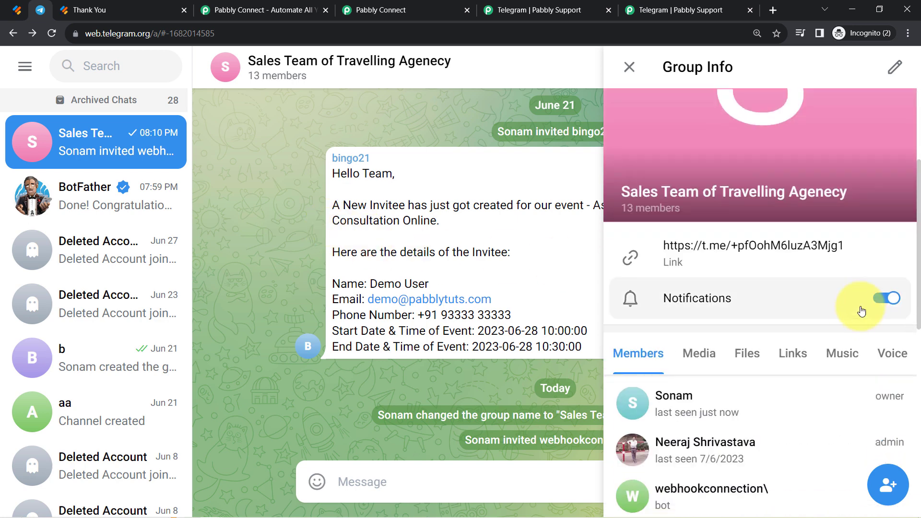
pyautogui.scroll(-3, 835, 360)
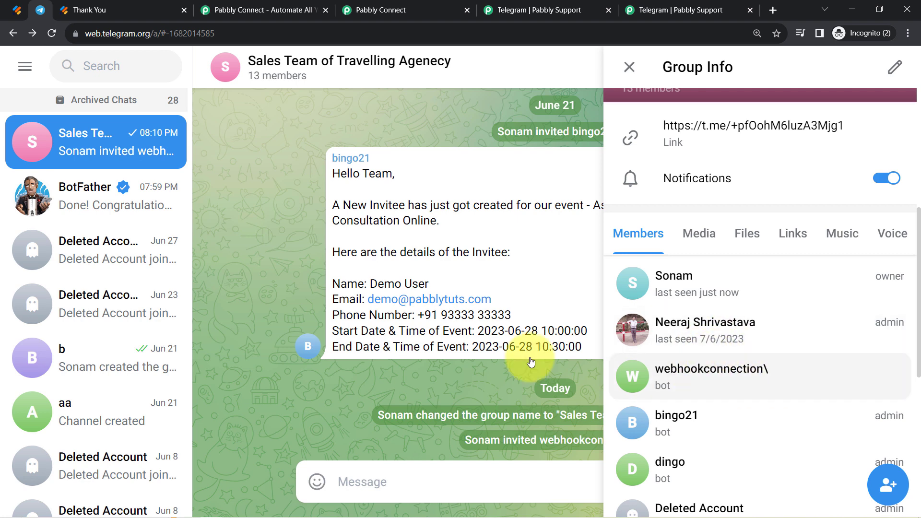
pyautogui.moveTo(163, 34); pyautogui.dragTo(113, 34)
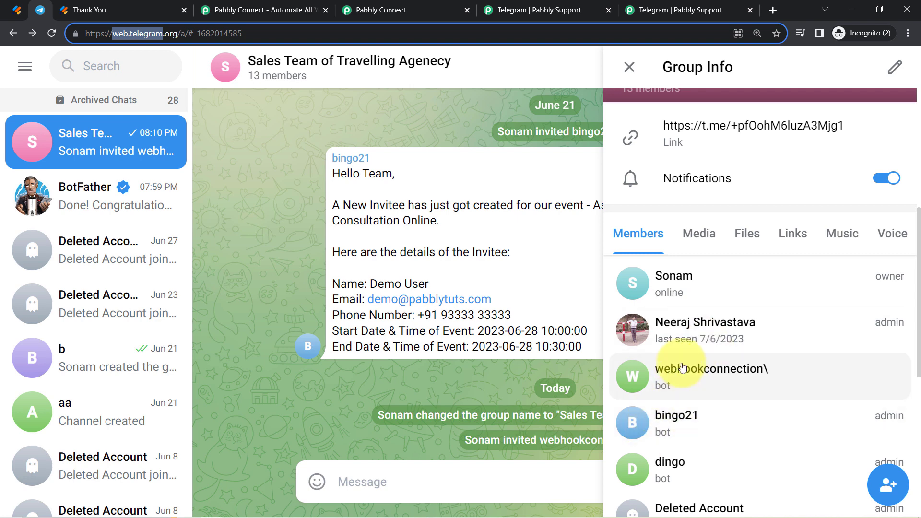
pyautogui.click(52, 30)
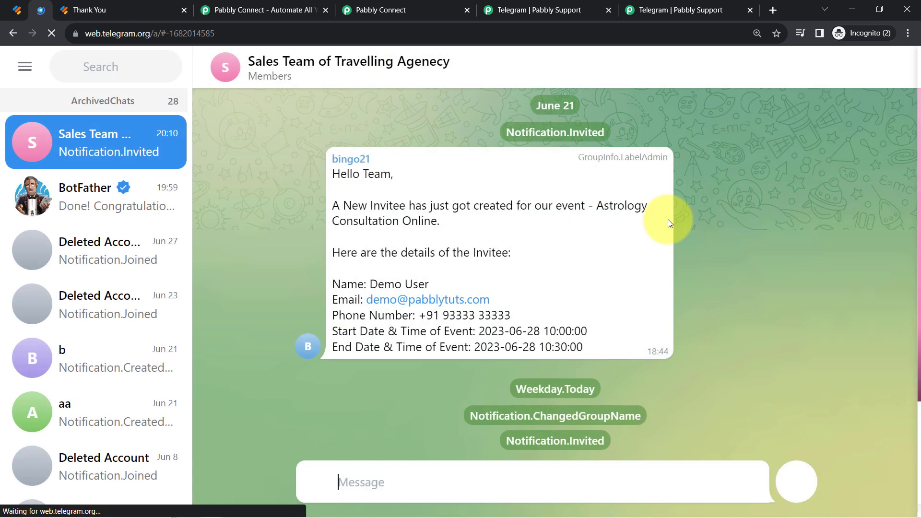
pyautogui.click(286, 80)
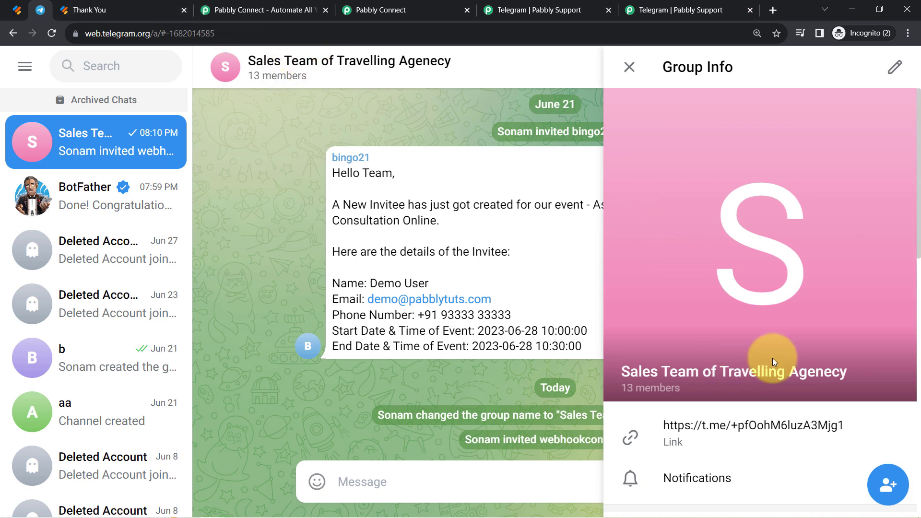
pyautogui.scroll(-4, 792, 370)
pyautogui.scroll(-2, 785, 381)
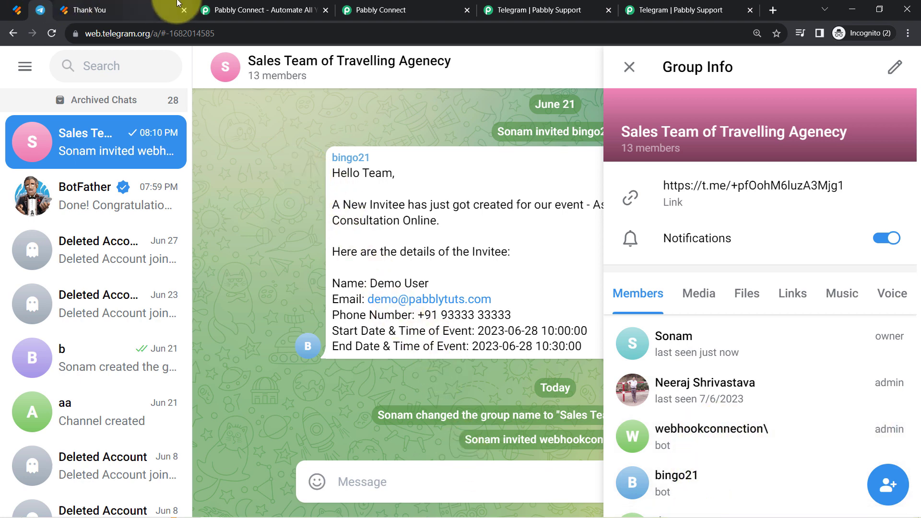
# Switch back to Pabbly Connect, save the Telegram action and send a test request
pyautogui.click(372, 9)
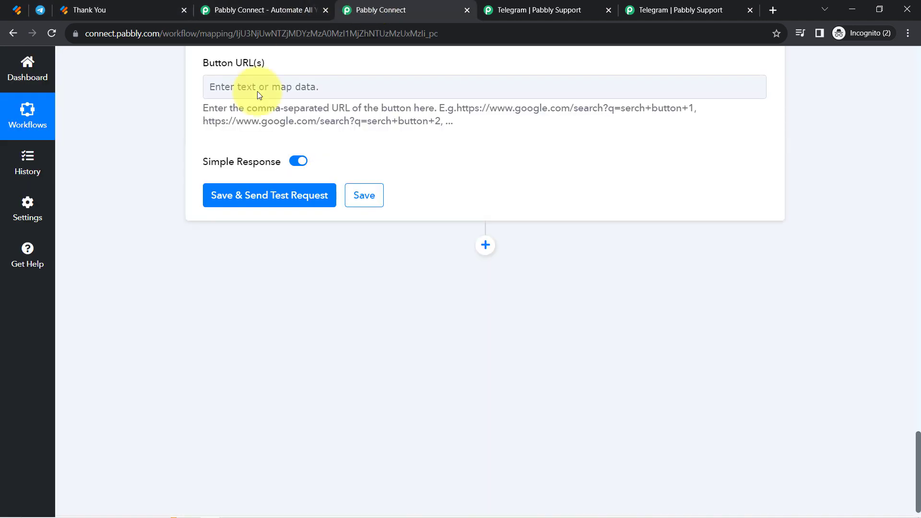
pyautogui.click(233, 202)
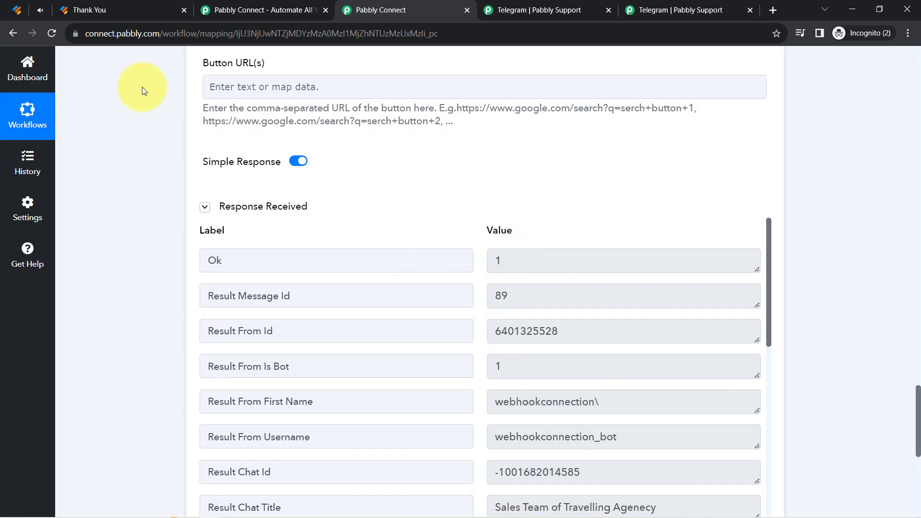
# Switch to Telegram, close the group info and read through the bot's enquiry message in the sales team group
pyautogui.click(41, 10)
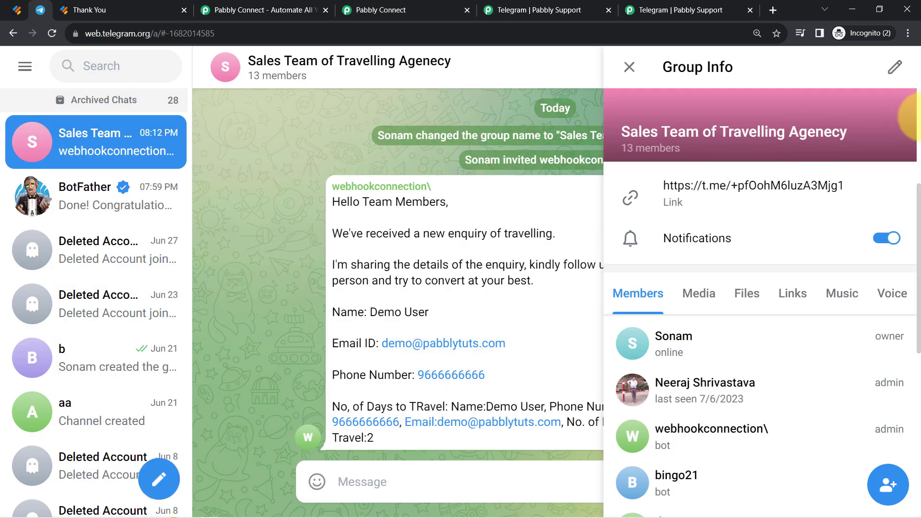
pyautogui.click(628, 67)
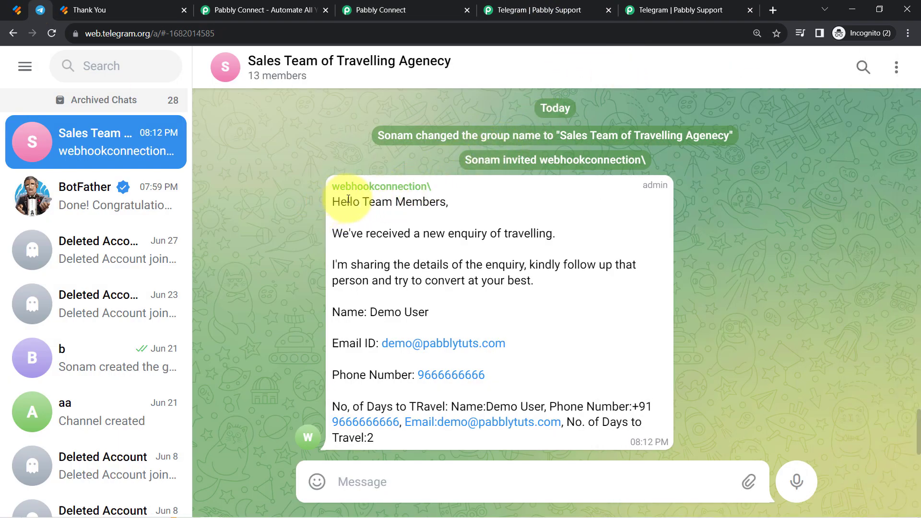
pyautogui.moveTo(348, 201); pyautogui.dragTo(456, 214)
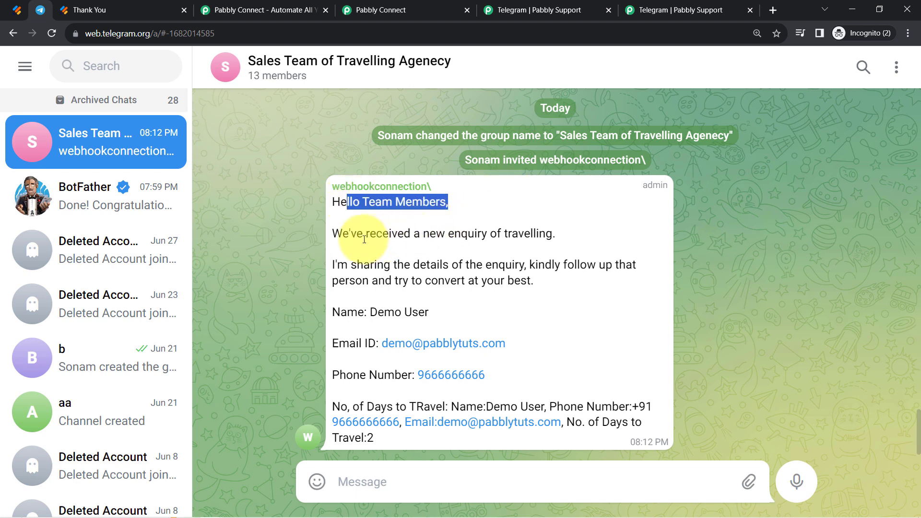
pyautogui.moveTo(356, 233); pyautogui.dragTo(538, 235)
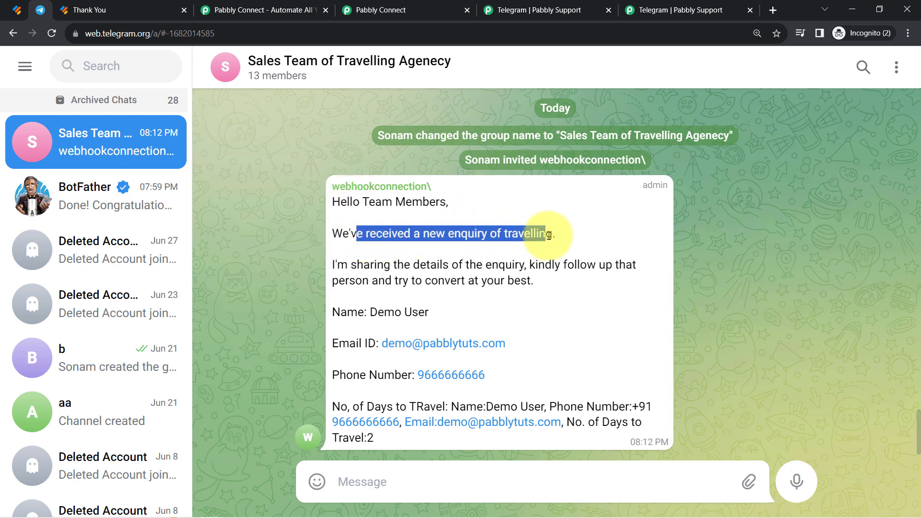
pyautogui.moveTo(356, 264); pyautogui.dragTo(505, 278)
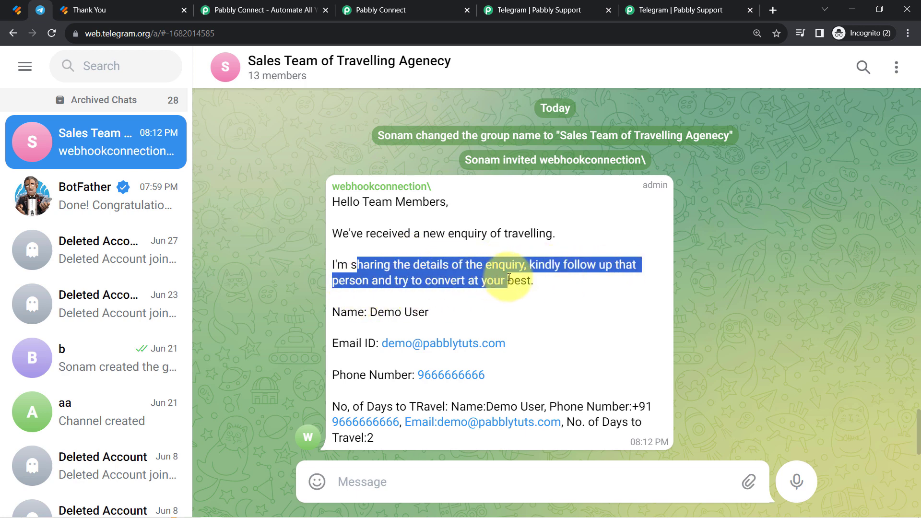
pyautogui.moveTo(424, 312); pyautogui.dragTo(388, 376)
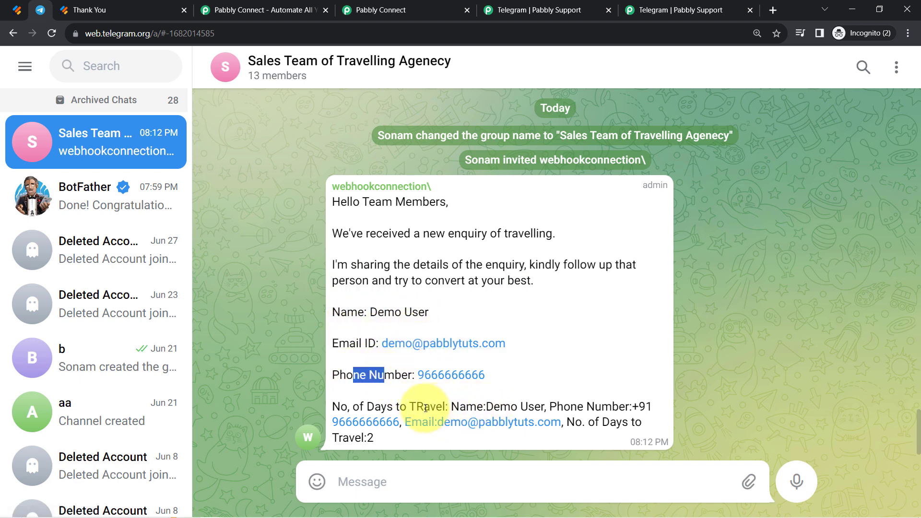
pyautogui.tripleClick(333, 408)
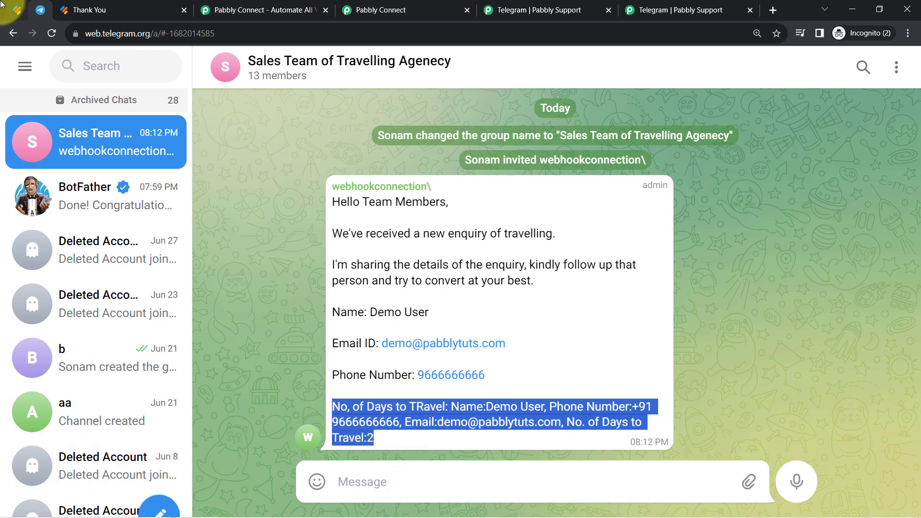
# Switch back to Pabbly Connect and delete the "No, of Days to TRavel" line and its mapped Pretty value from the Telegram message text
pyautogui.click(344, 5)
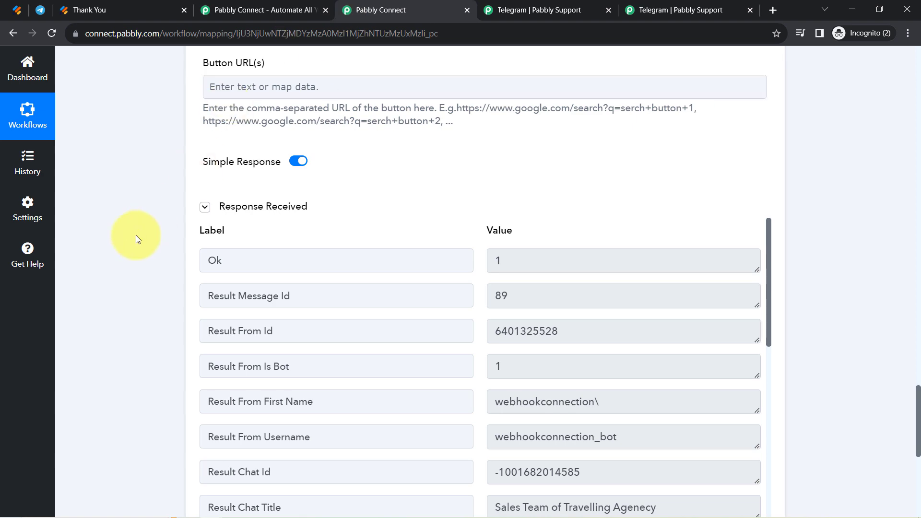
pyautogui.scroll(-1, 136, 237)
pyautogui.scroll(10, 136, 239)
pyautogui.scroll(8, 137, 235)
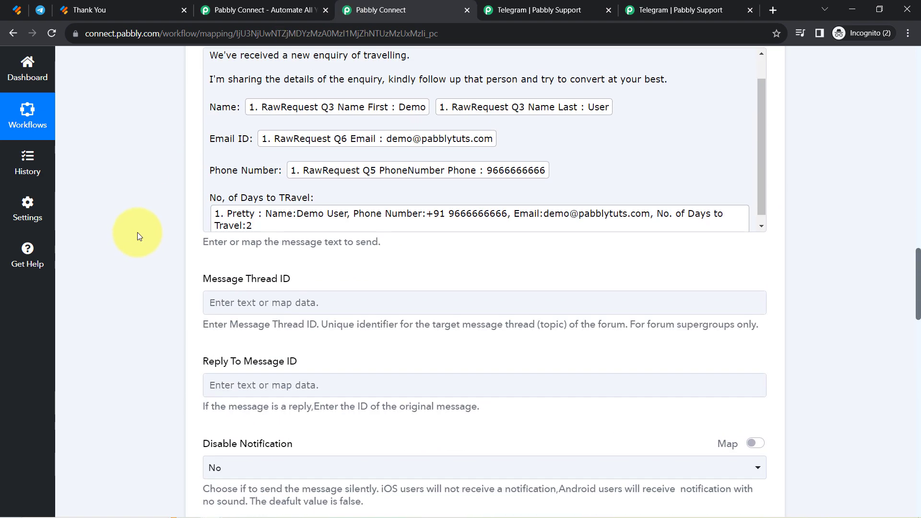
pyautogui.scroll(-1, 137, 232)
pyautogui.click(331, 137)
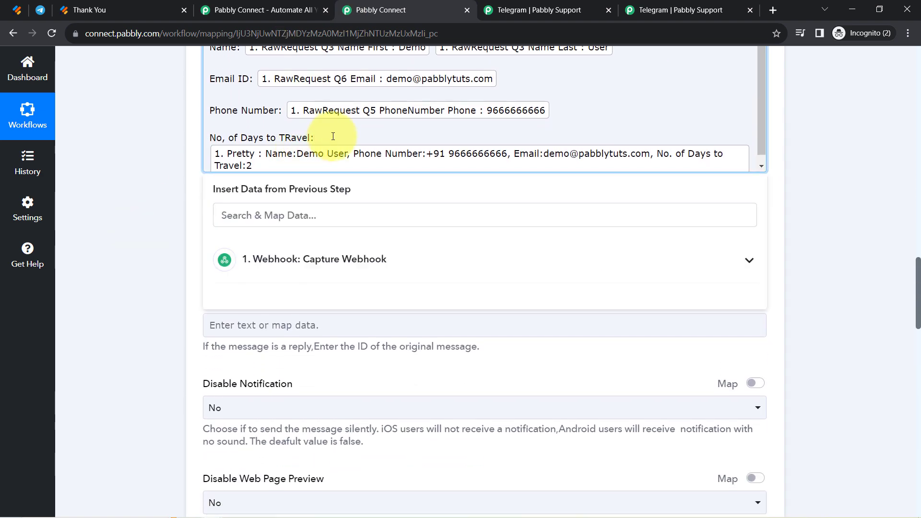
pyautogui.doubleClick(300, 162)
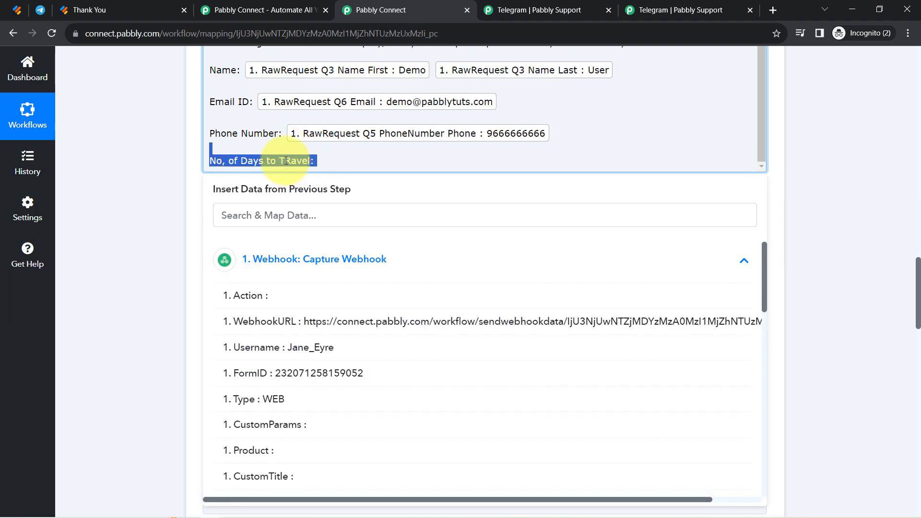
pyautogui.press('BackSpace')
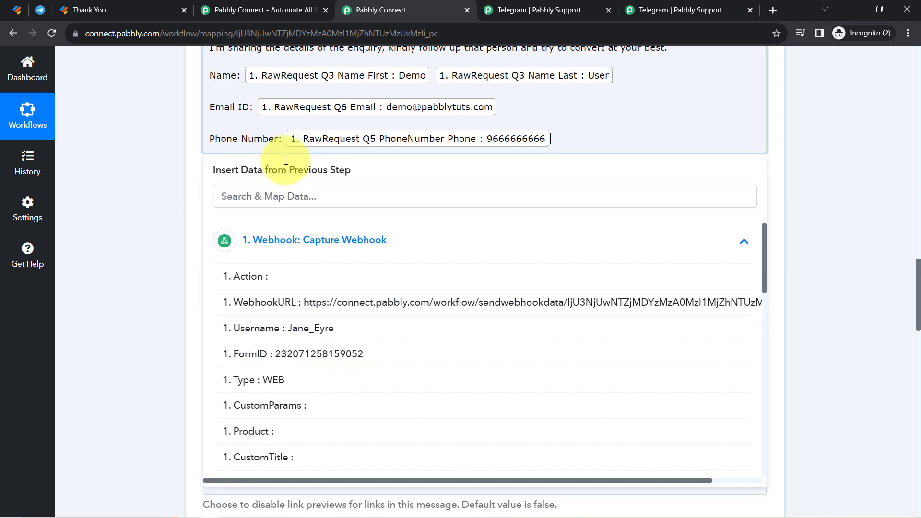
pyautogui.click(182, 182)
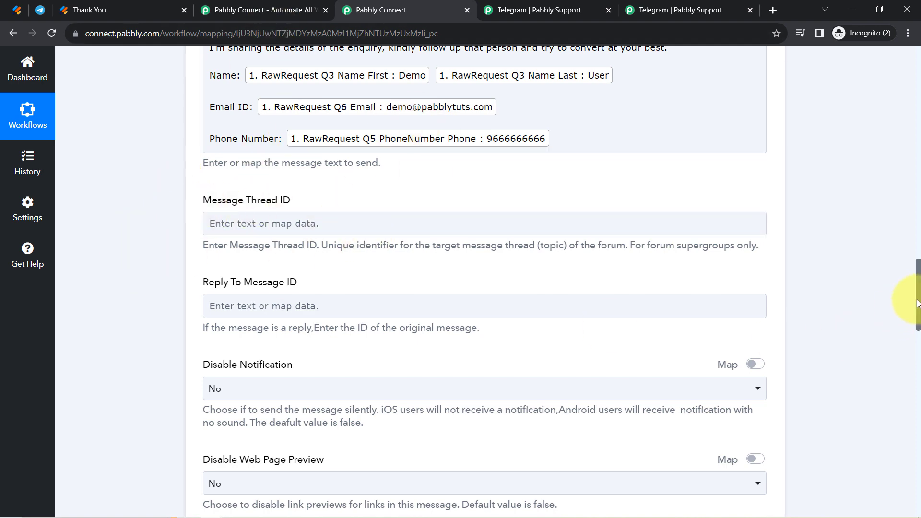
# Save the Telegram Bot action and send another test request with the shortened message
pyautogui.scroll(-9, 905, 319)
pyautogui.scroll(-14, 904, 377)
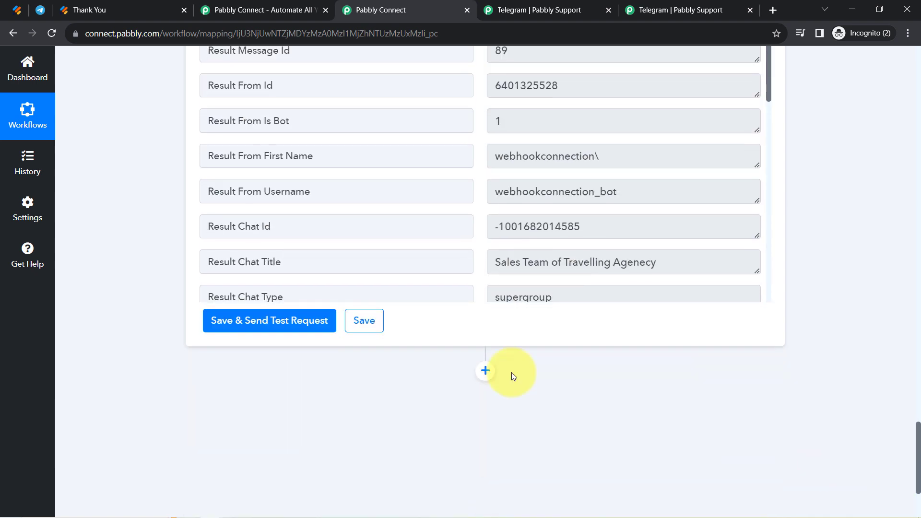
pyautogui.click(259, 321)
# Switch to Telegram and read through the bot's newest enquiry message in the sales team group
pyautogui.click(36, 10)
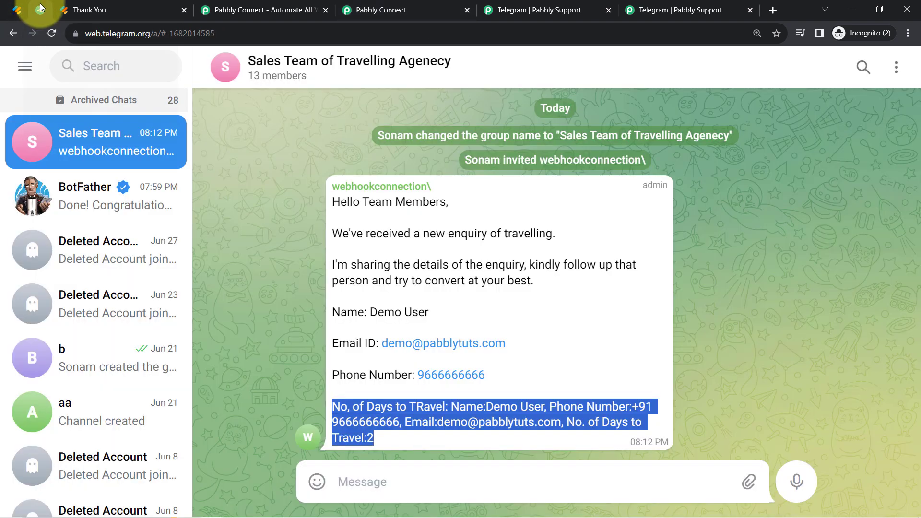
pyautogui.rightClick(414, 288)
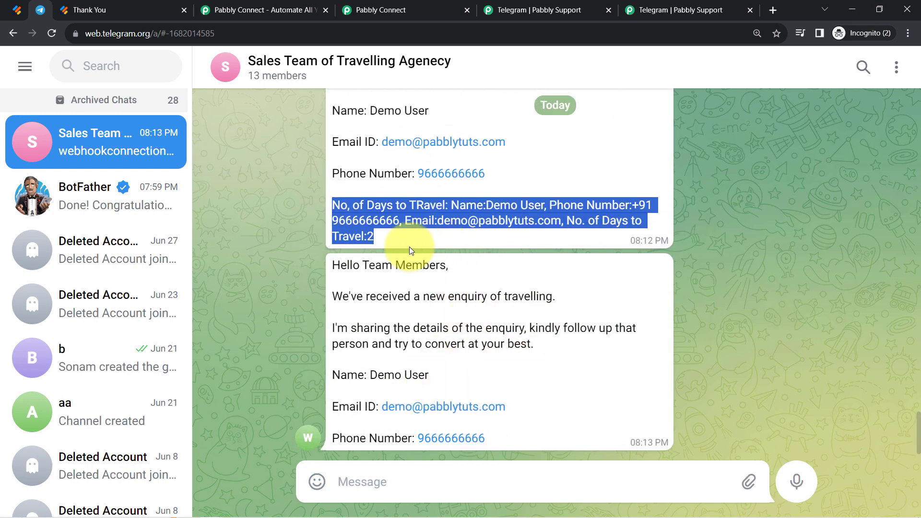
pyautogui.click(280, 282)
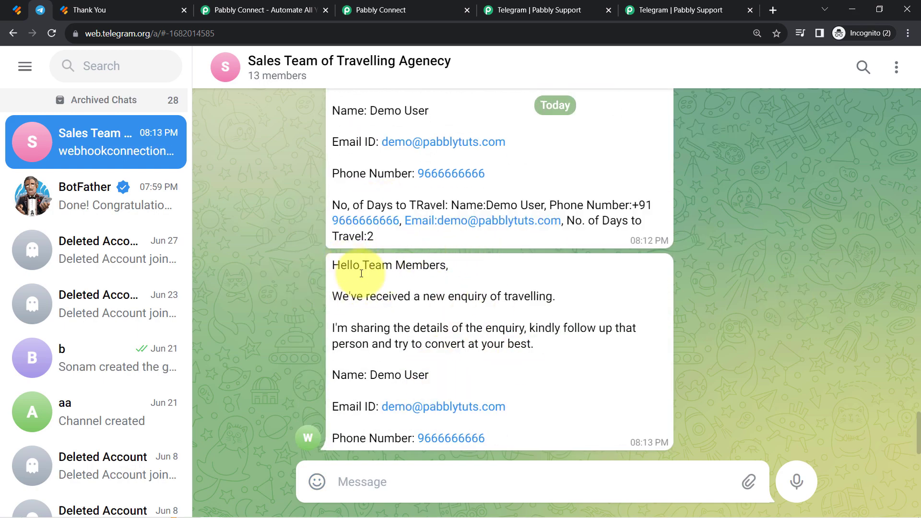
pyautogui.moveTo(347, 265); pyautogui.dragTo(493, 436)
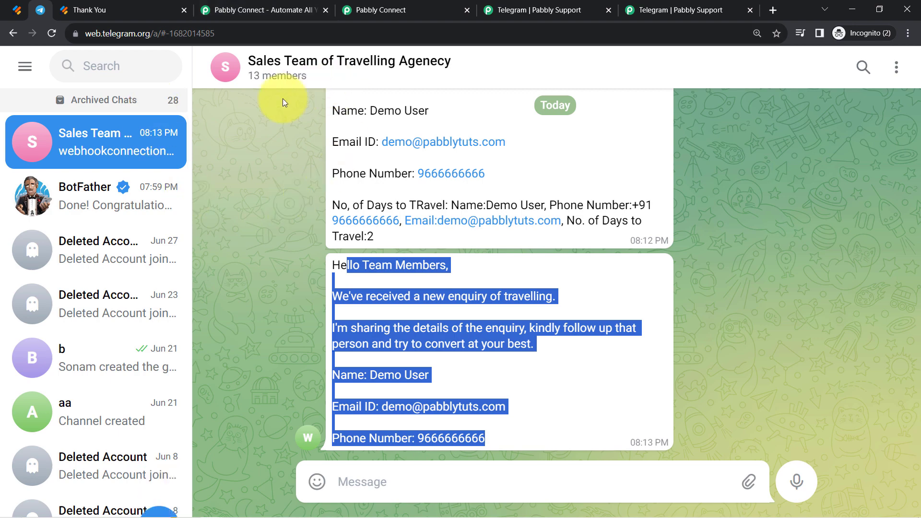
# Glance at the Jotform publish page, return to Pabbly Connect and collapse the Webhook trigger and the Telegram Bot action
pyautogui.click(21, 9)
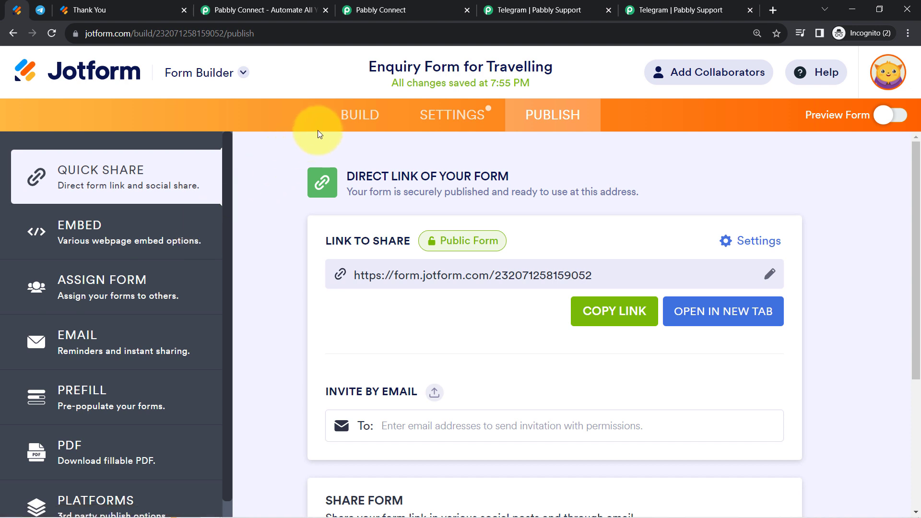
pyautogui.click(371, 9)
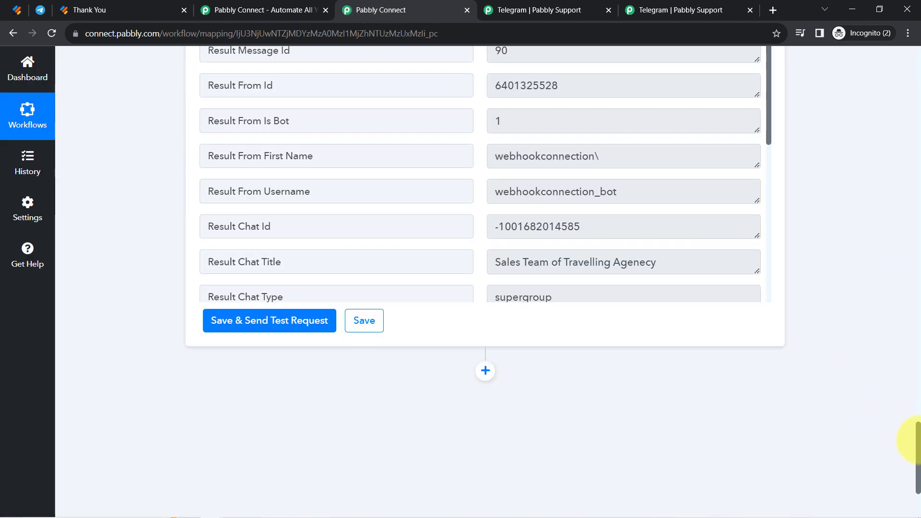
pyautogui.moveTo(917, 440); pyautogui.dragTo(914, 48)
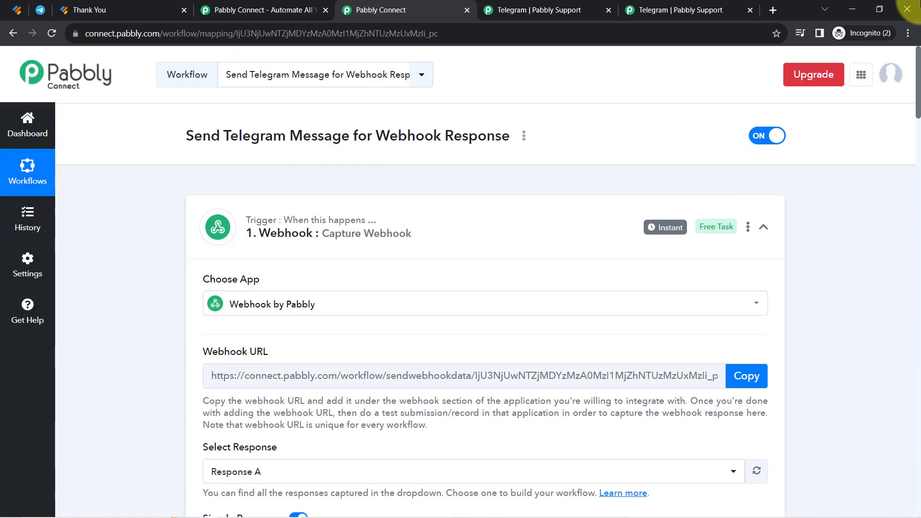
pyautogui.click(277, 207)
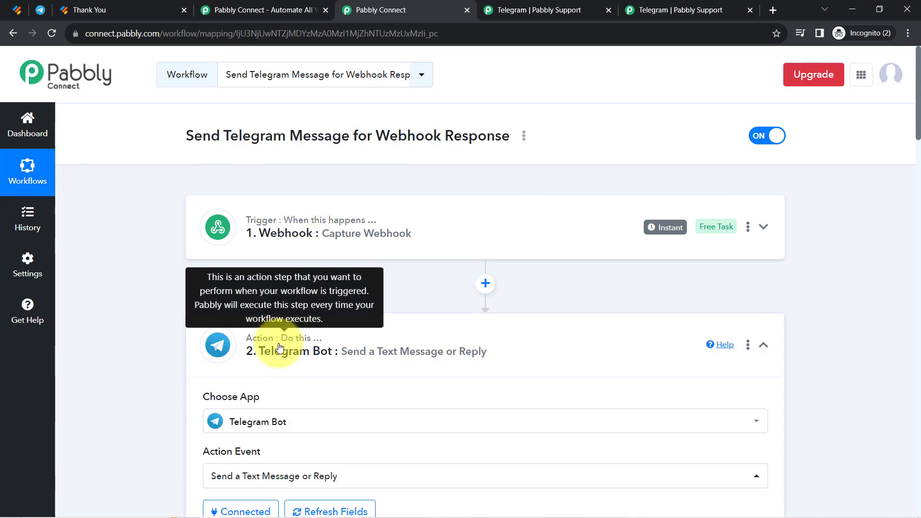
pyautogui.click(279, 347)
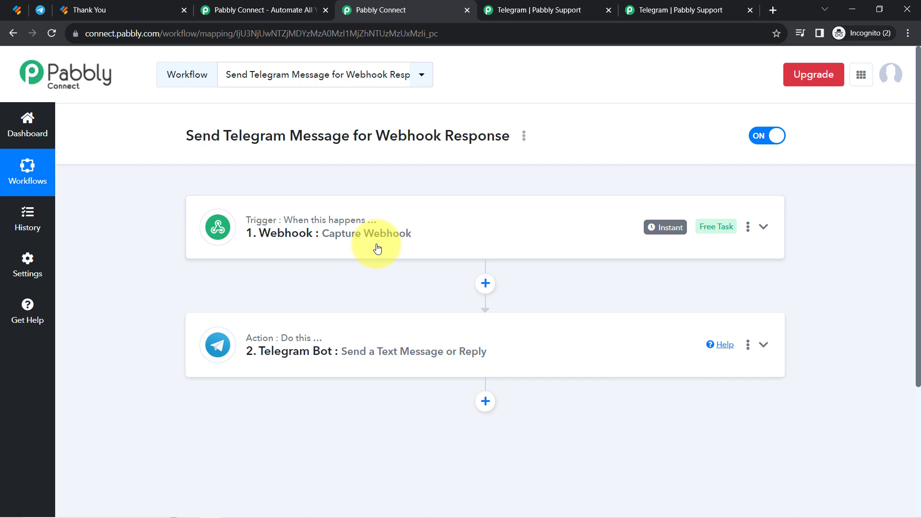
# Look at the Jotform form again, check the Webhook trigger's Instant note in Pabbly Connect, and review the trigger's details before collapsing it
pyautogui.click(12, 11)
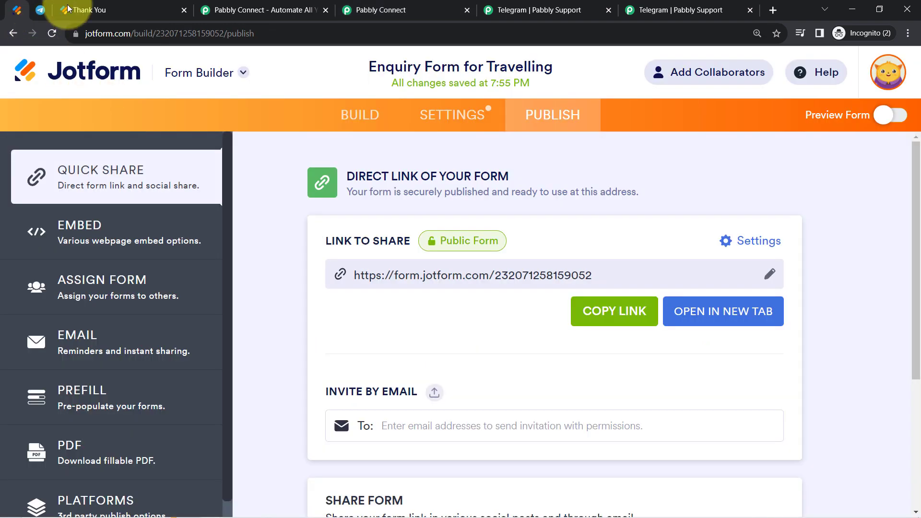
pyautogui.click(364, 7)
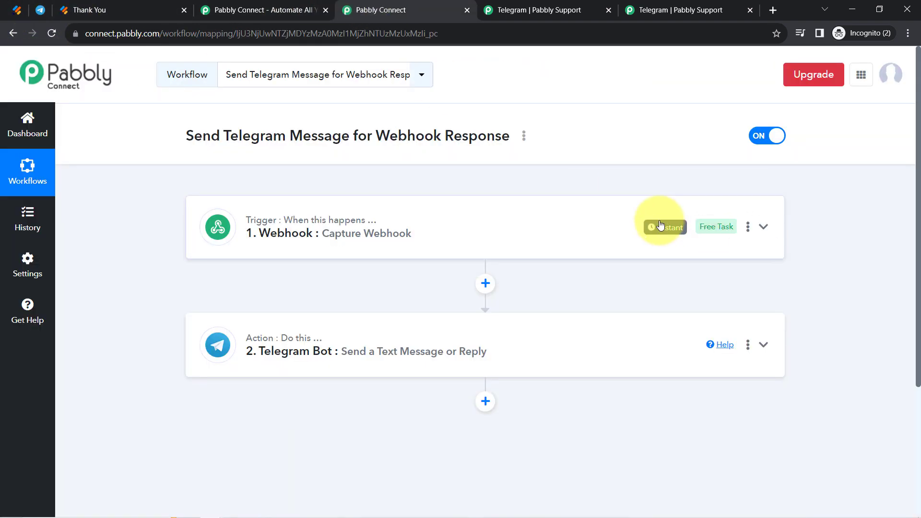
pyautogui.moveTo(667, 227)
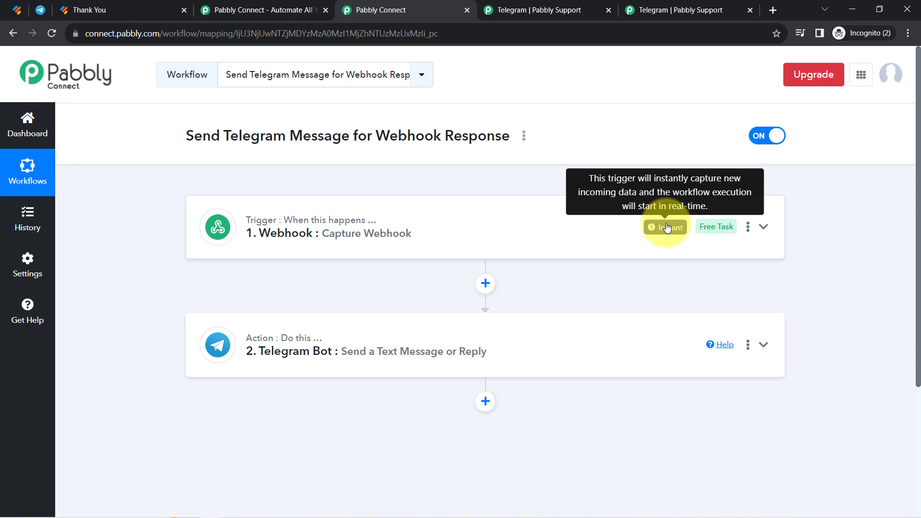
pyautogui.click(550, 230)
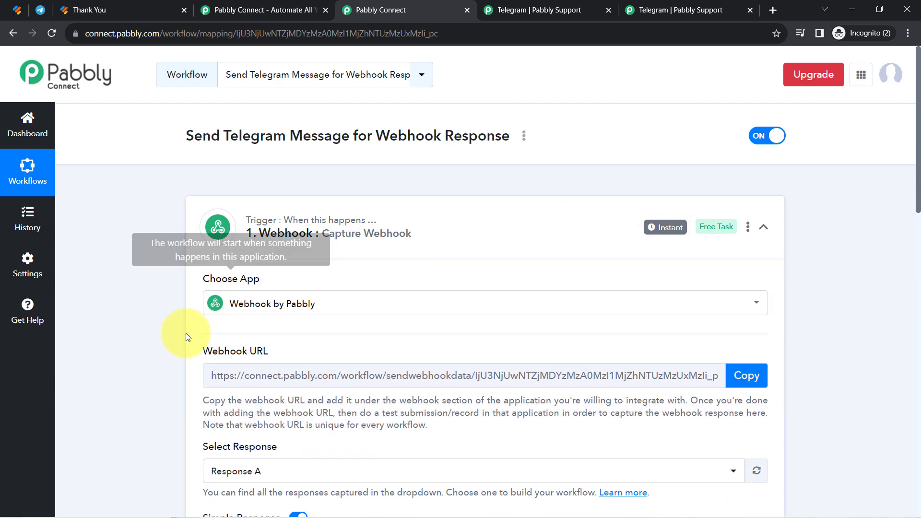
pyautogui.scroll(-6, 148, 392)
pyautogui.scroll(-6, 148, 393)
pyautogui.scroll(-5, 288, 345)
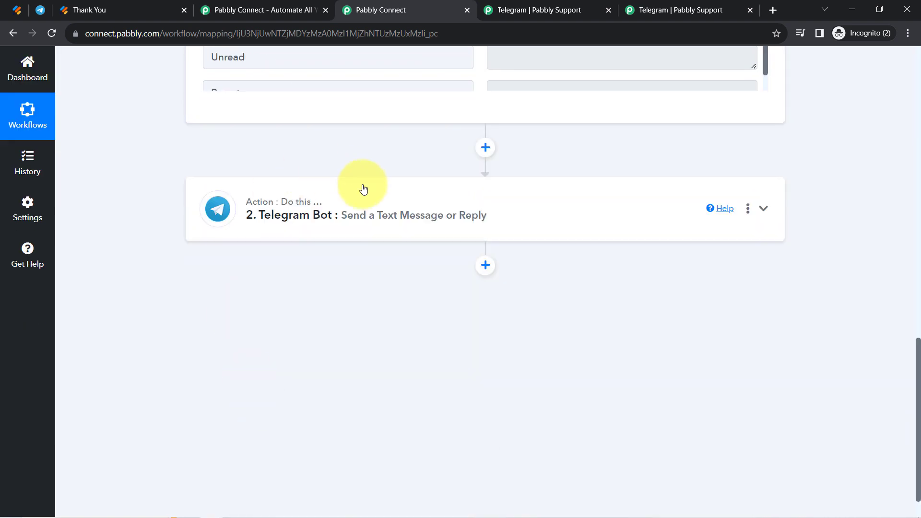
pyautogui.scroll(15, 911, 267)
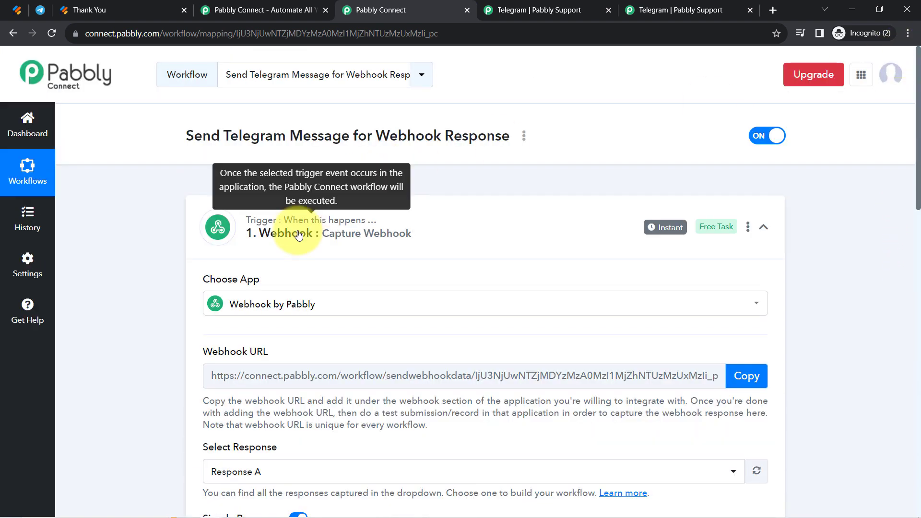
pyautogui.click(231, 232)
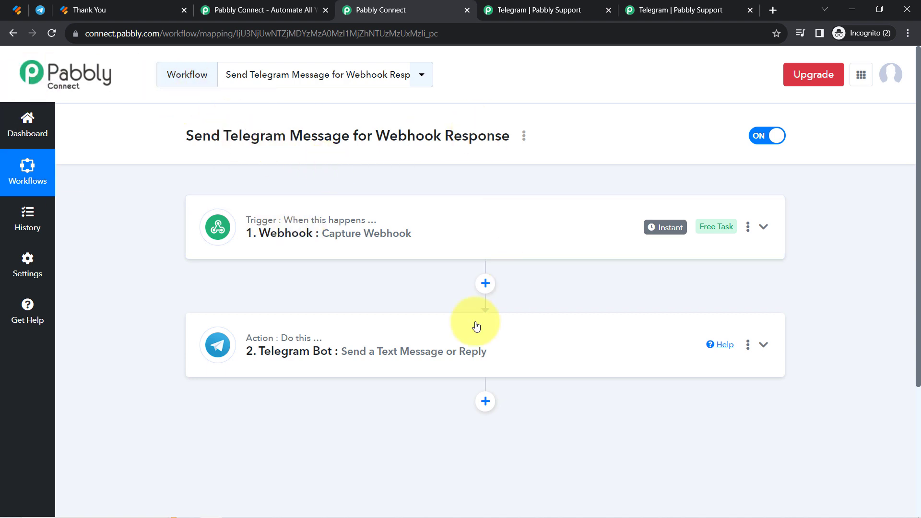
# Copy the share link of the Send Telegram Message for Webhook Response workflow and close the sharing dialog
pyautogui.click(524, 139)
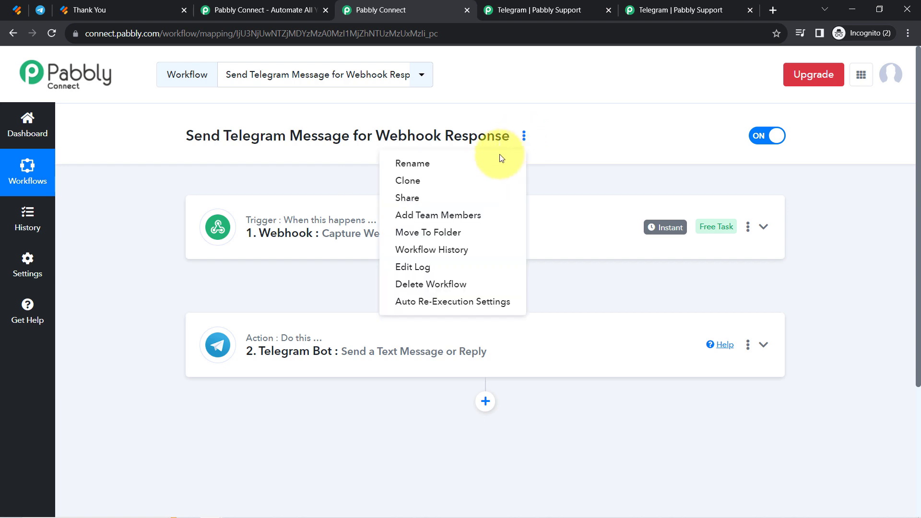
pyautogui.click(433, 199)
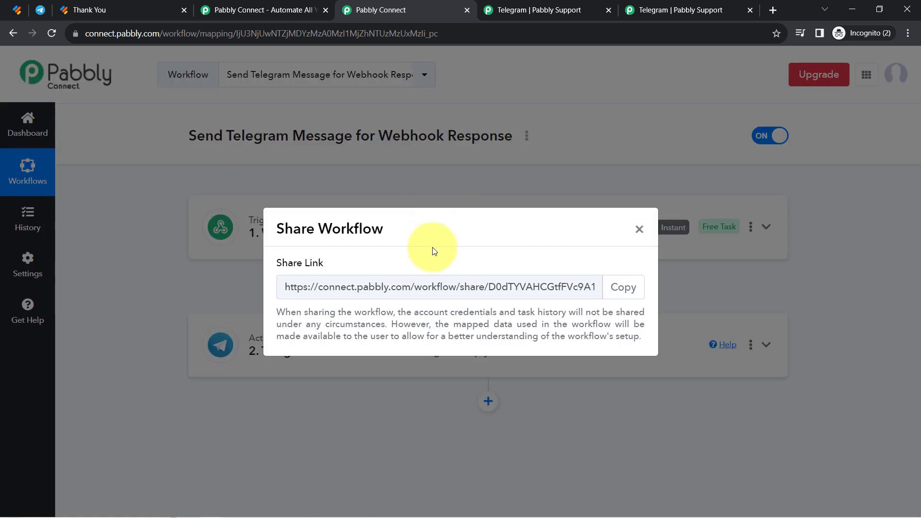
pyautogui.click(610, 290)
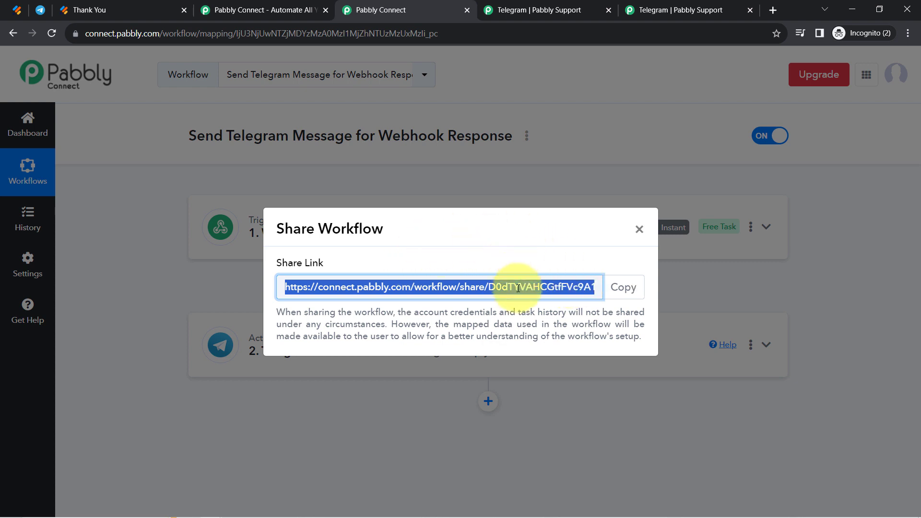
pyautogui.click(615, 294)
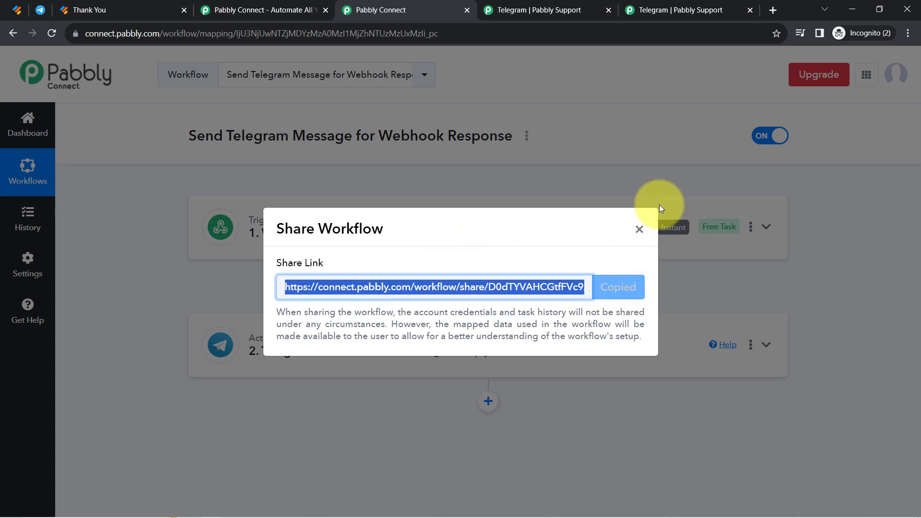
pyautogui.click(636, 229)
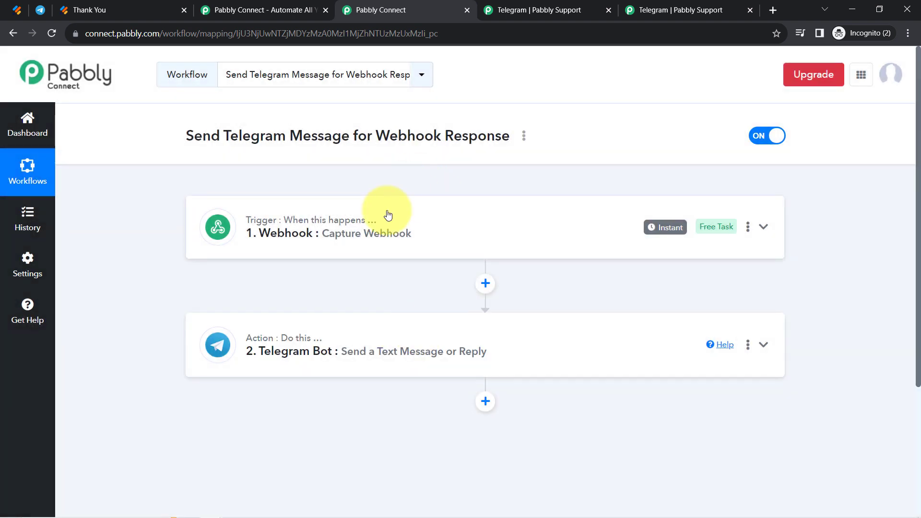